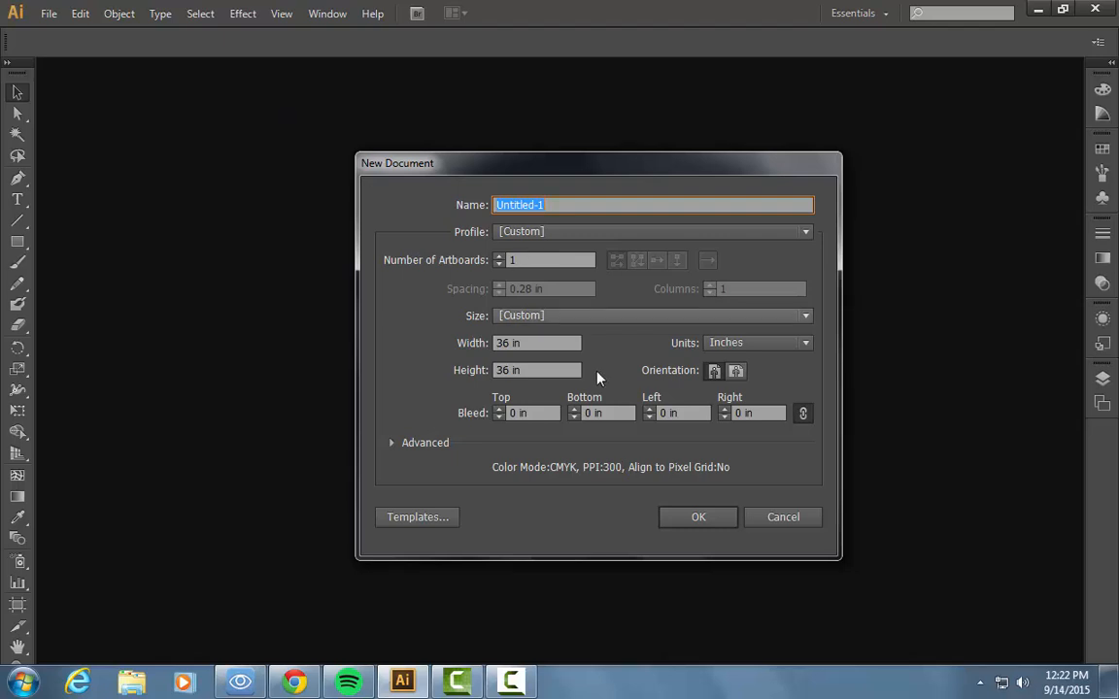
Create a new document in inches, 36 in wide and 36 in high.
{"action": "left_click", "coordinate": [743, 344]}
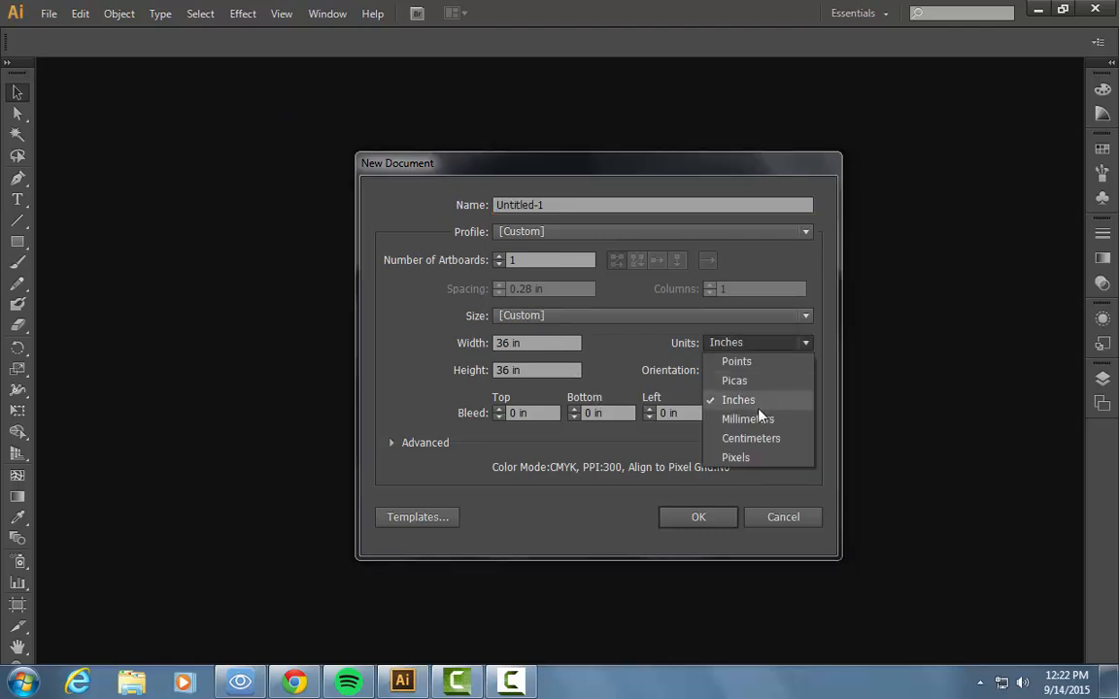
{"action": "left_click", "coordinate": [722, 345]}
{"action": "left_click", "coordinate": [728, 352]}
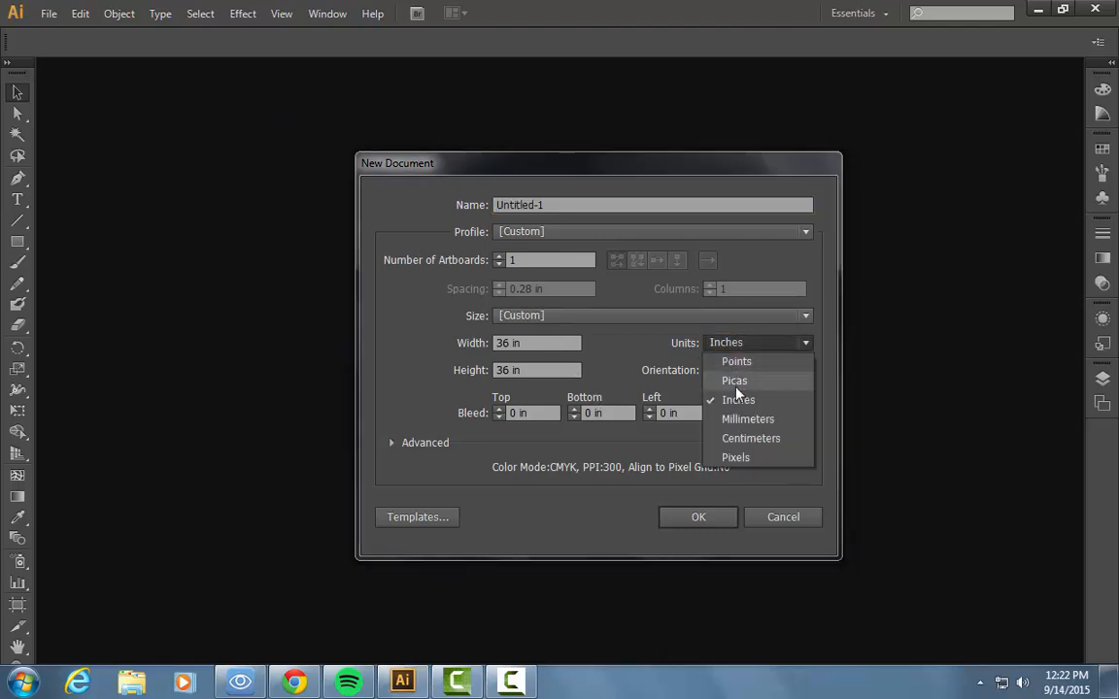
{"action": "left_click", "coordinate": [739, 400]}
{"action": "left_click", "coordinate": [558, 344]}
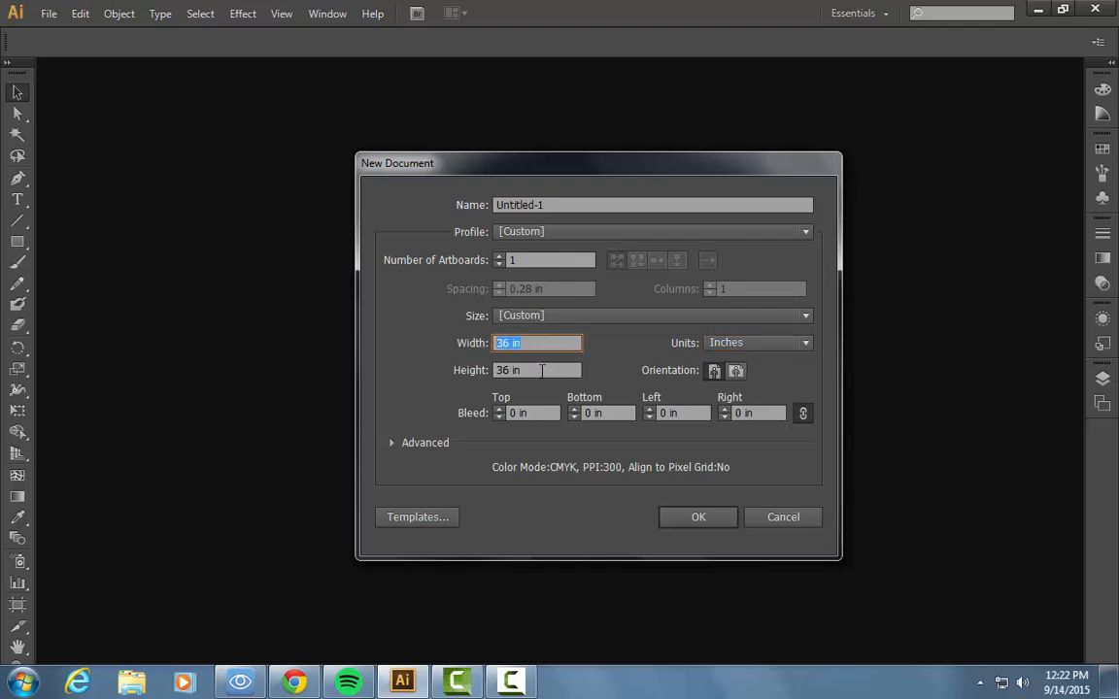
{"action": "left_click", "coordinate": [542, 370]}
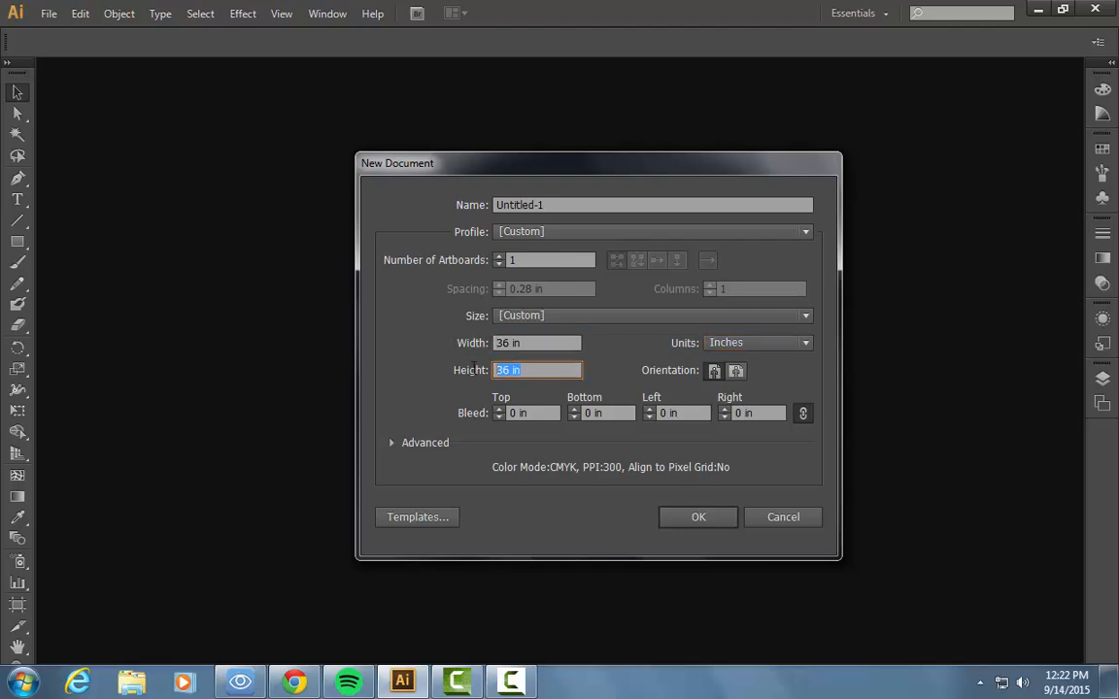
{"action": "left_click", "coordinate": [714, 526]}
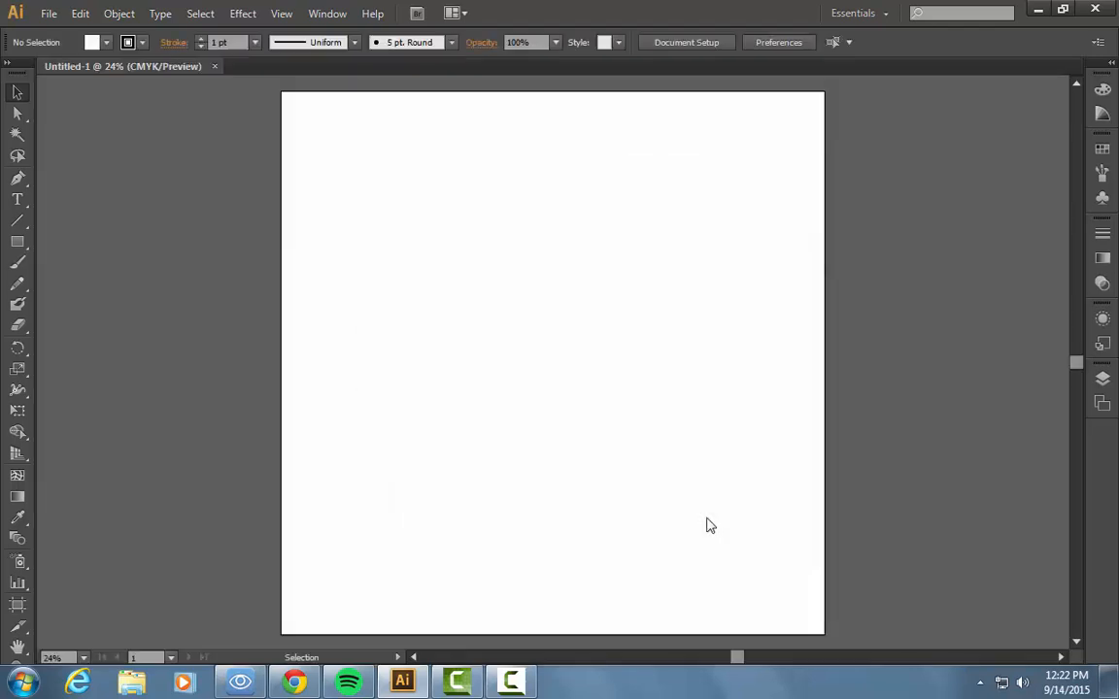
Place the linked image 9676_chicago_white_sox-alternate-1976.png from the Desktop into the document.
{"action": "left_click", "coordinate": [49, 14]}
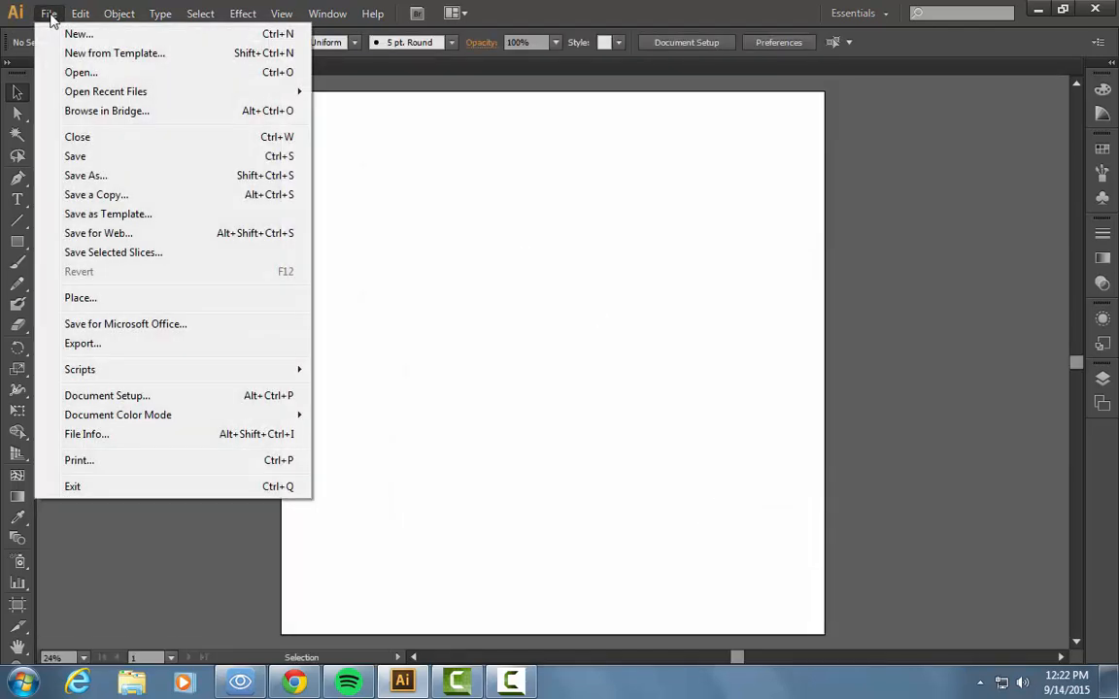
{"action": "left_click", "coordinate": [124, 298]}
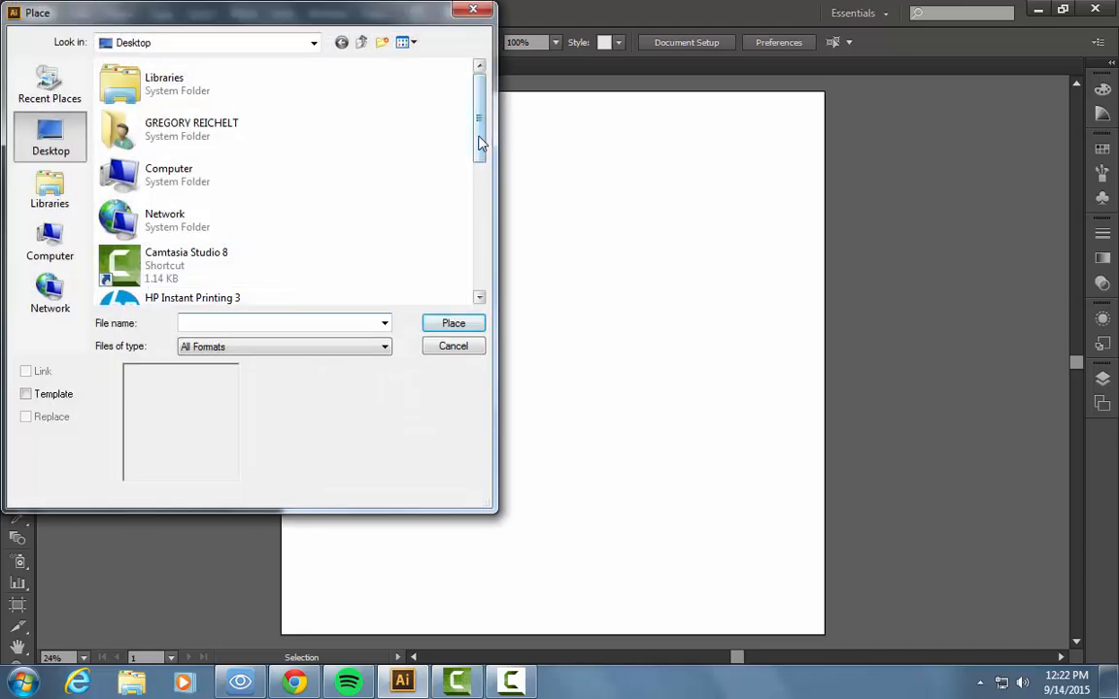
{"action": "left_click_drag", "start_coordinate": [478, 136], "coordinate": [471, 218]}
{"action": "left_click", "coordinate": [180, 153]}
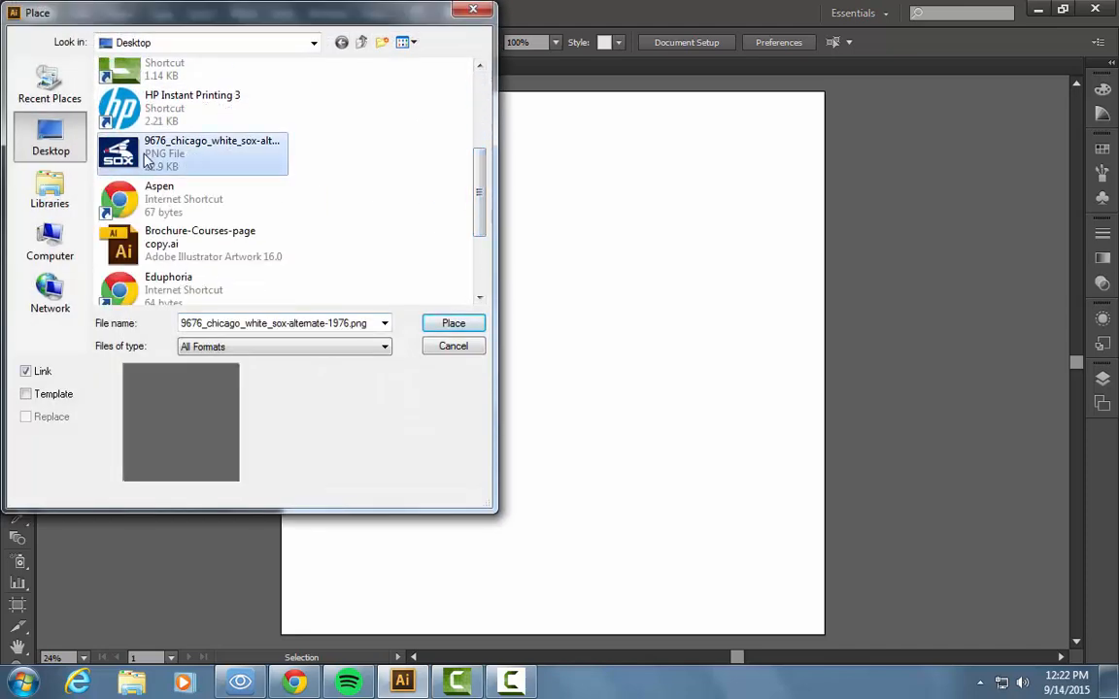
{"action": "left_click", "coordinate": [458, 330]}
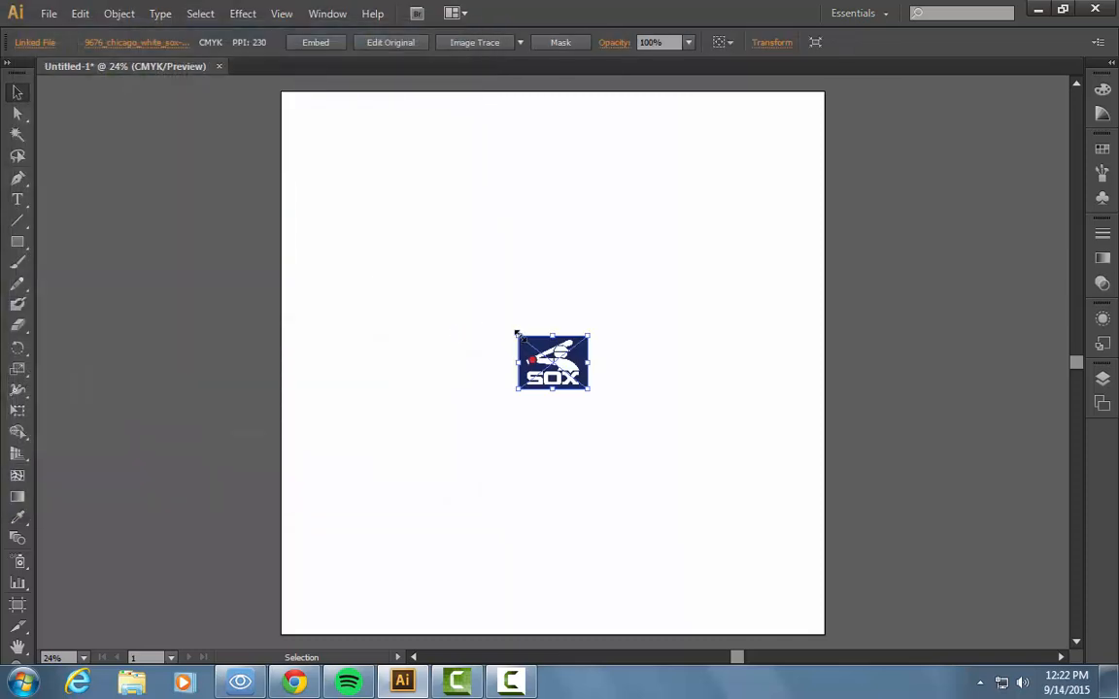
Scale the placed logo up proportionally until it nearly fills the artboard's height, and centre it on the artboard.
{"action": "left_click_drag", "start_coordinate": [517, 333], "coordinate": [159, 133]}
{"action": "left_click_drag", "start_coordinate": [590, 389], "coordinate": [851, 419]}
{"action": "scroll", "coordinate": [777, 397], "scroll_direction": "up", "scroll_amount": 5}
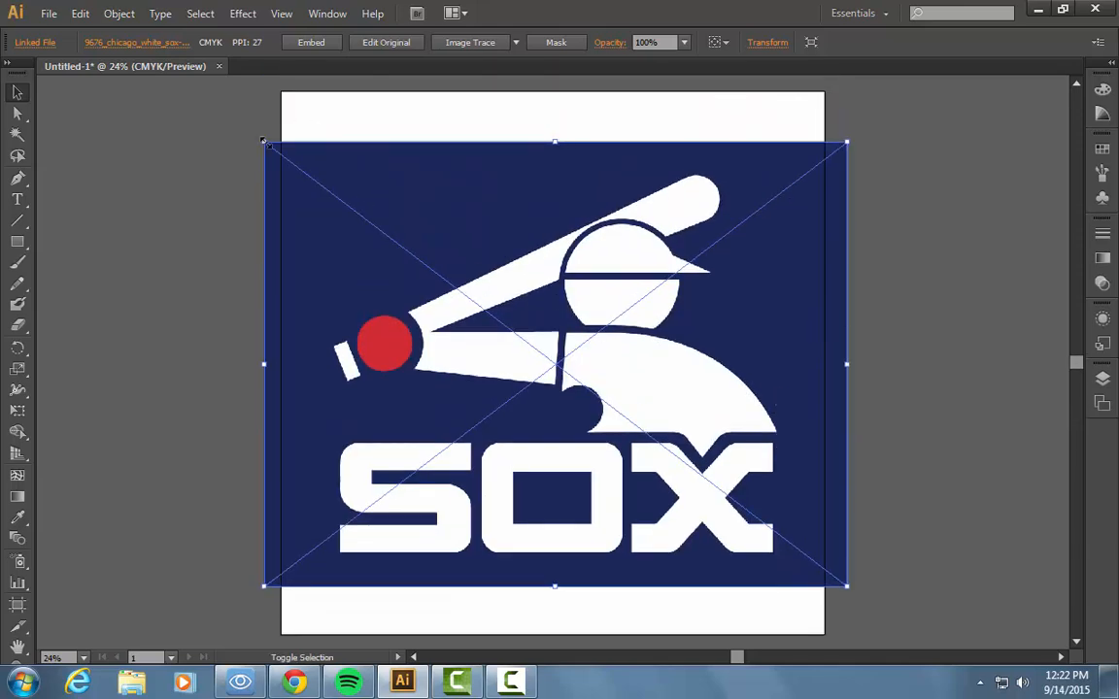
{"action": "left_click_drag", "start_coordinate": [262, 140], "coordinate": [199, 109]}
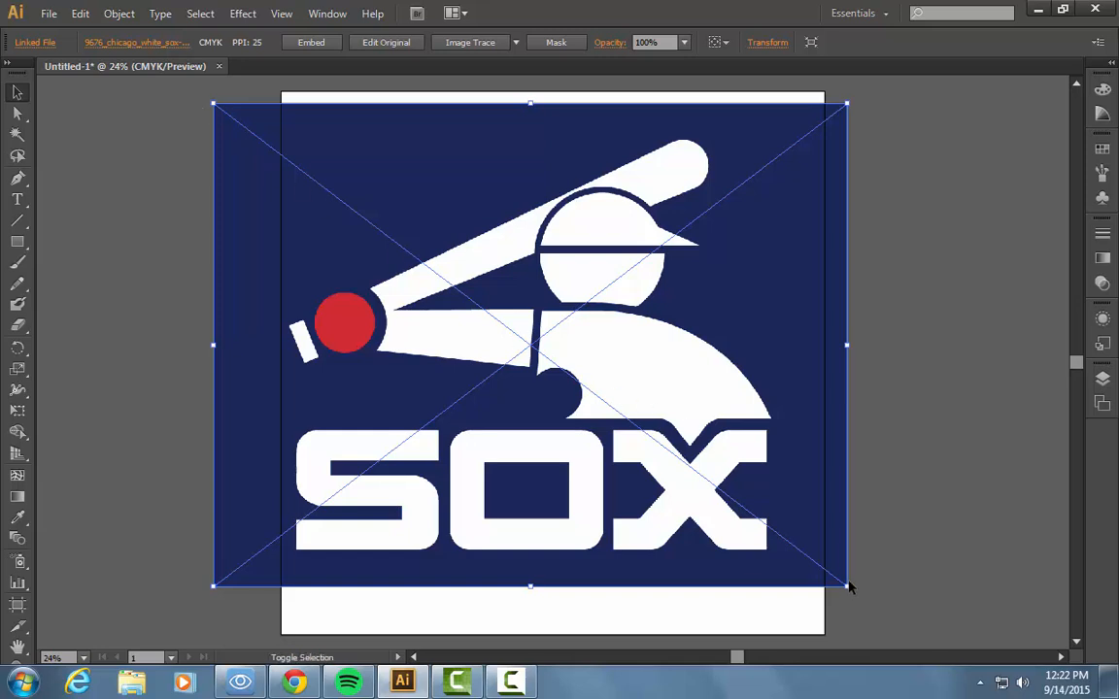
{"action": "left_click_drag", "start_coordinate": [849, 589], "coordinate": [894, 628]}
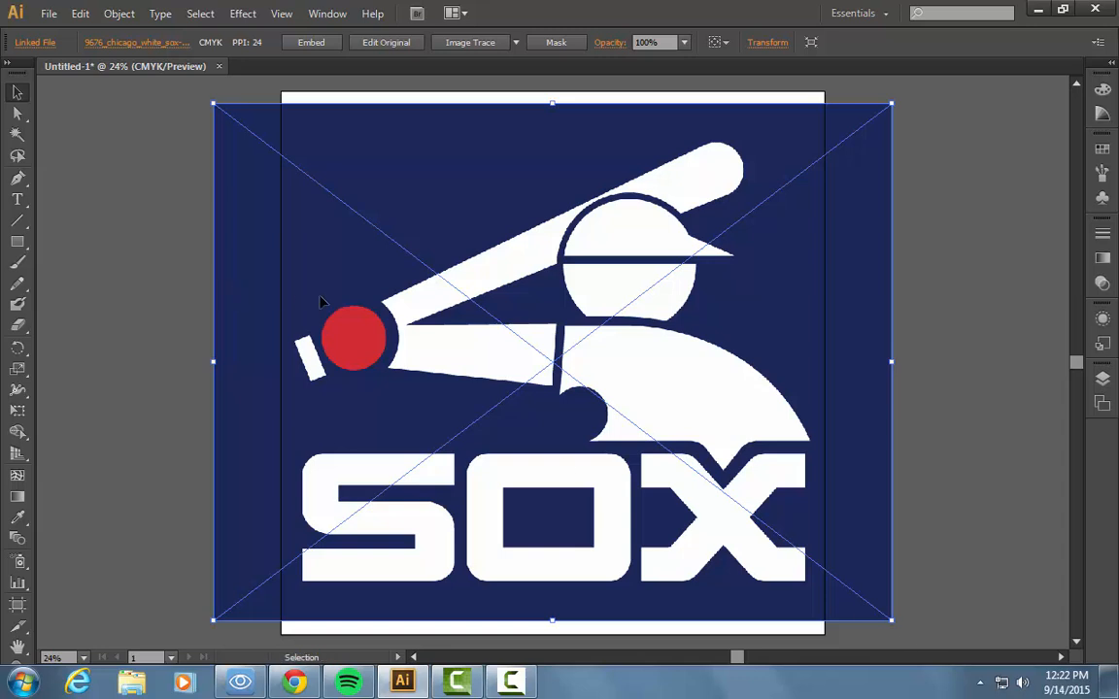
{"action": "left_click_drag", "start_coordinate": [506, 413], "coordinate": [509, 413]}
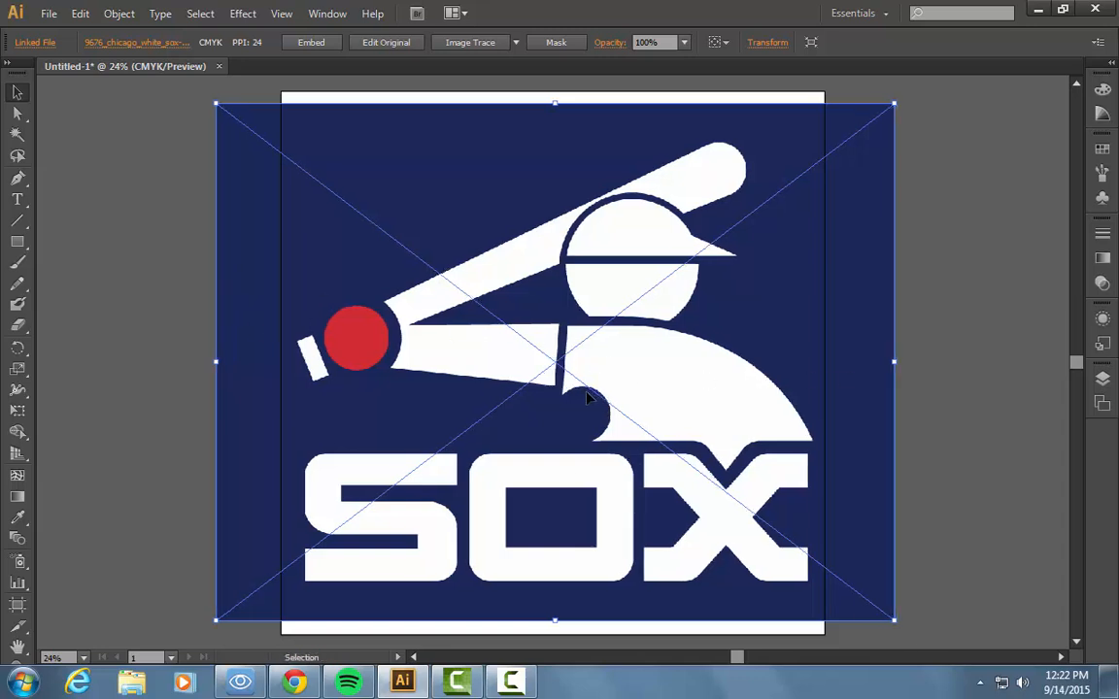
{"action": "left_click_drag", "start_coordinate": [587, 398], "coordinate": [583, 396]}
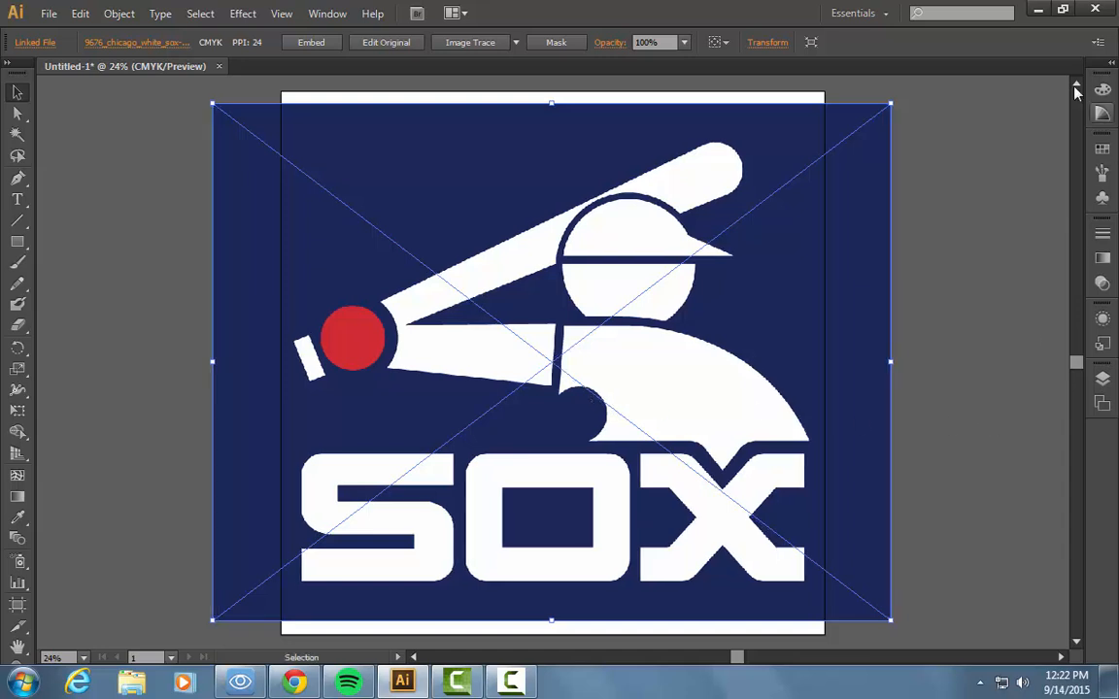
Expand the side panels and the two-column toolbox, and reset the Essentials workspace.
{"action": "left_click", "coordinate": [1112, 65]}
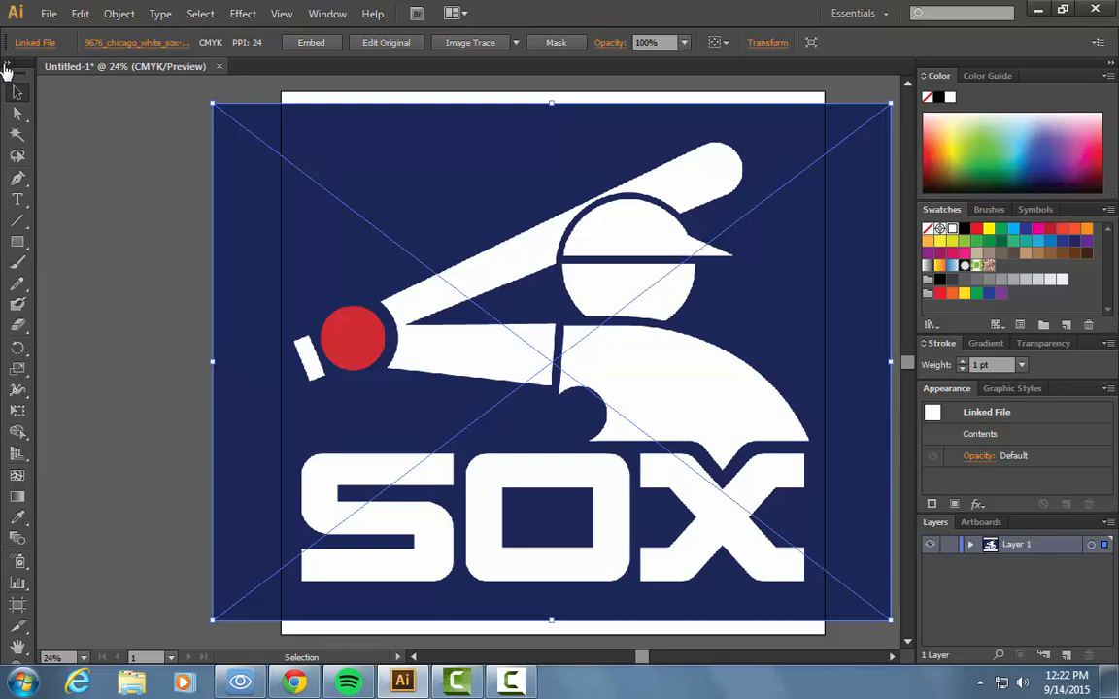
{"action": "left_click", "coordinate": [5, 63]}
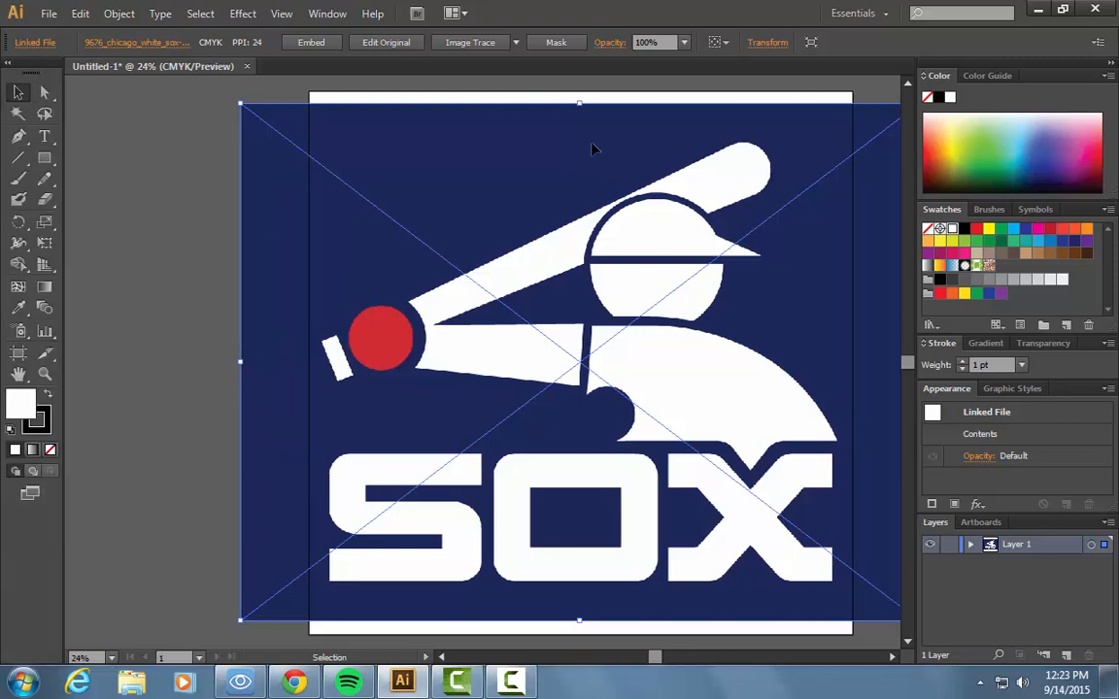
{"action": "left_click", "coordinate": [323, 14]}
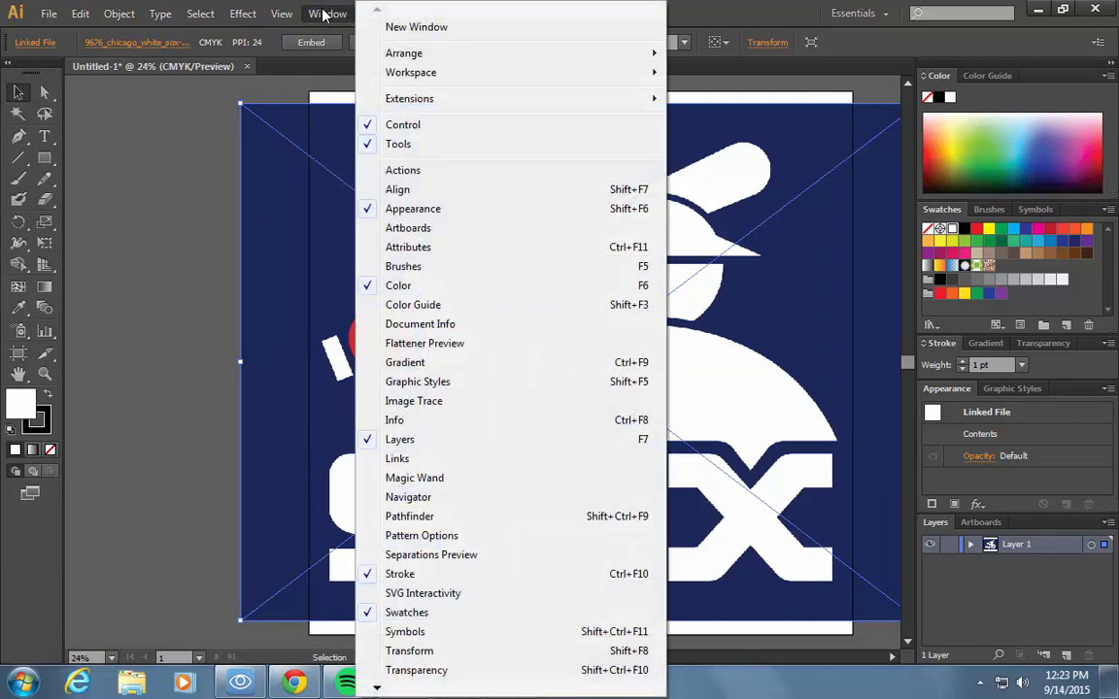
{"action": "mouse_move", "coordinate": [284, 16]}
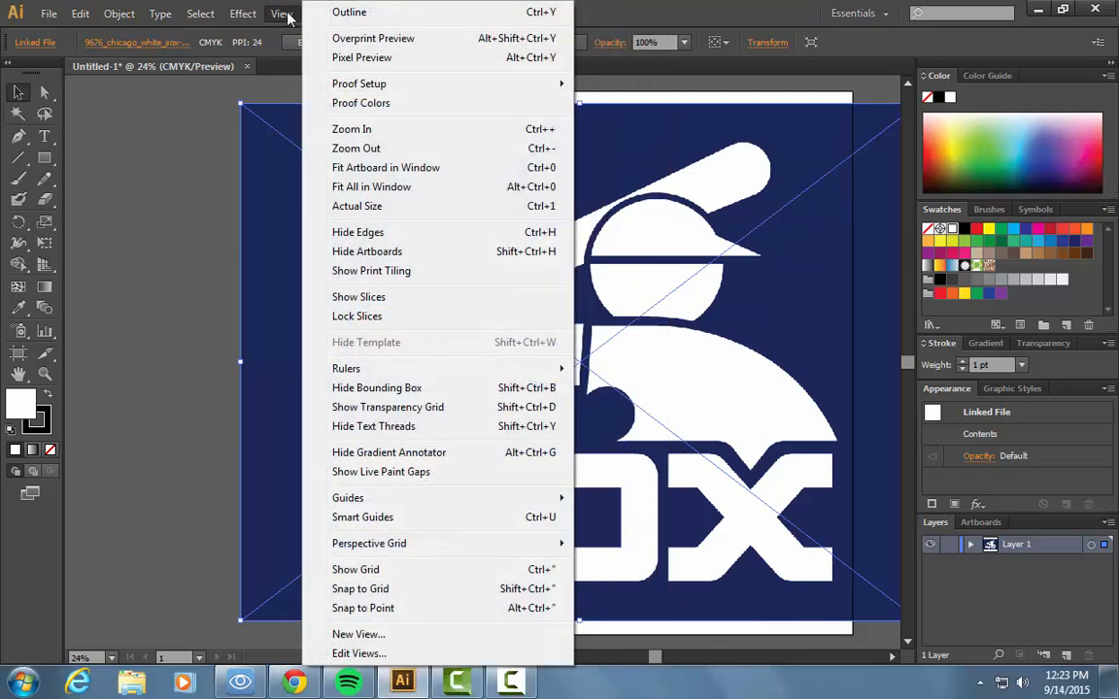
{"action": "left_click", "coordinate": [283, 14]}
{"action": "left_click", "coordinate": [331, 14]}
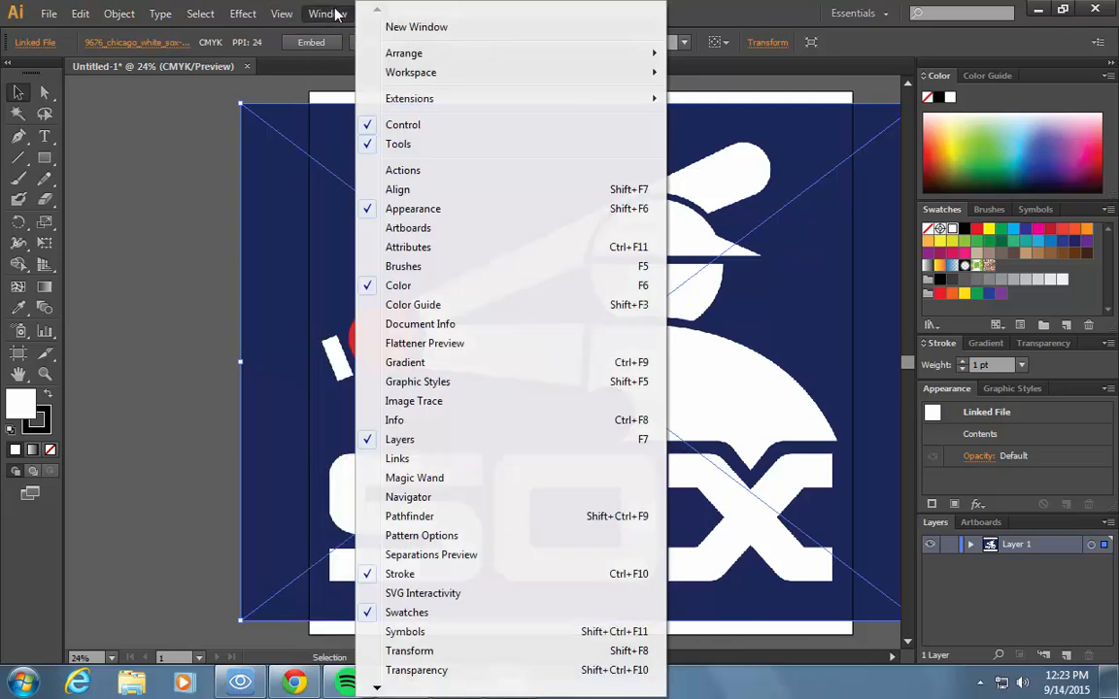
{"action": "mouse_move", "coordinate": [408, 73]}
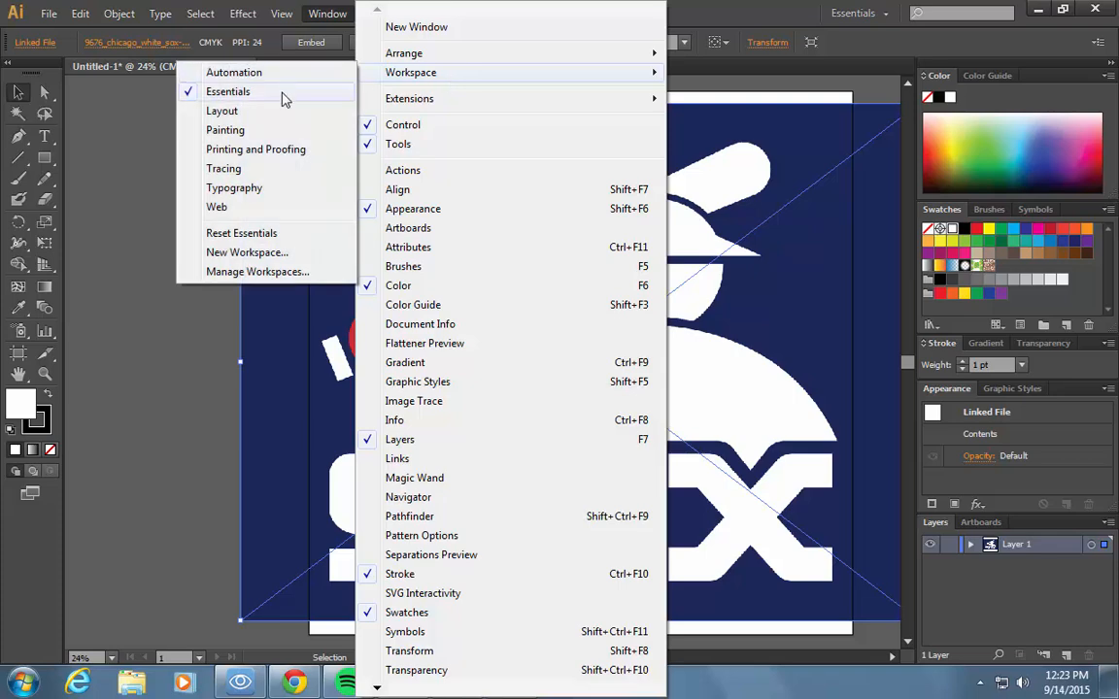
{"action": "left_click", "coordinate": [320, 239]}
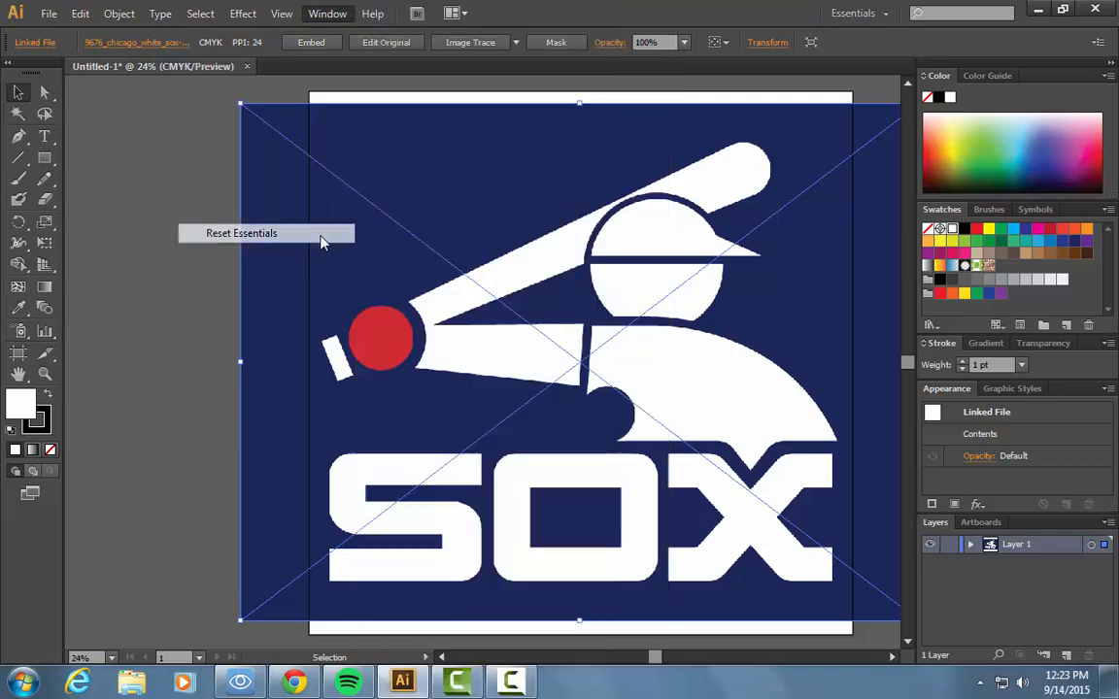
{"action": "left_click", "coordinate": [1113, 63]}
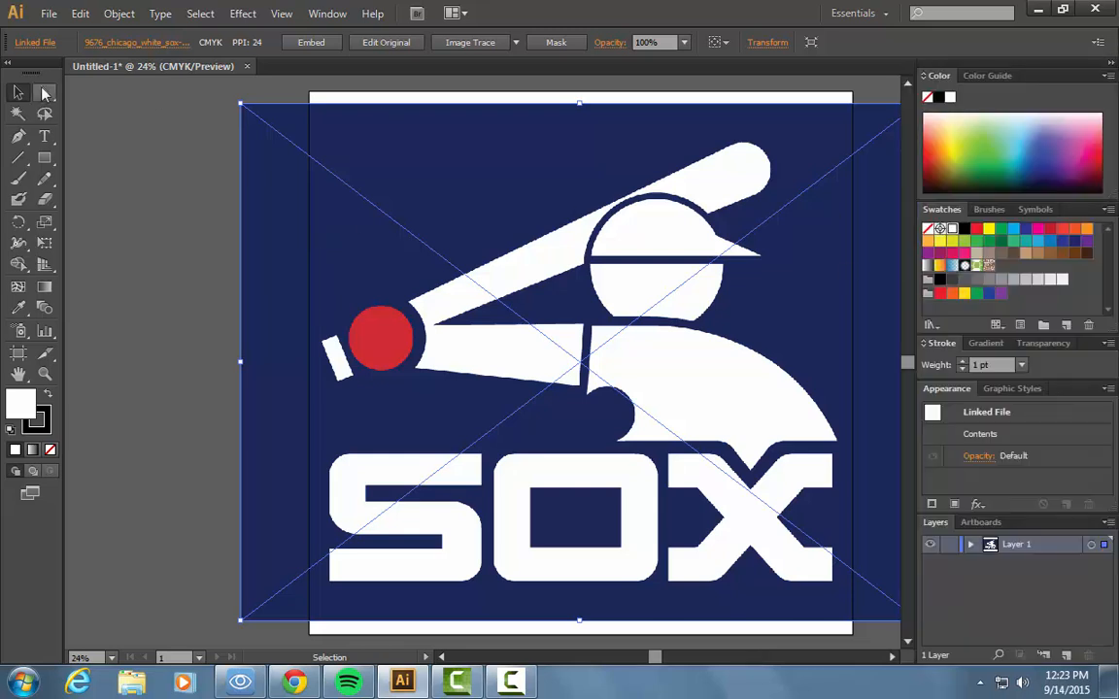
Lock the layer holding the logo image and add a new layer above it.
{"action": "left_click_drag", "start_coordinate": [654, 657], "coordinate": [665, 658]}
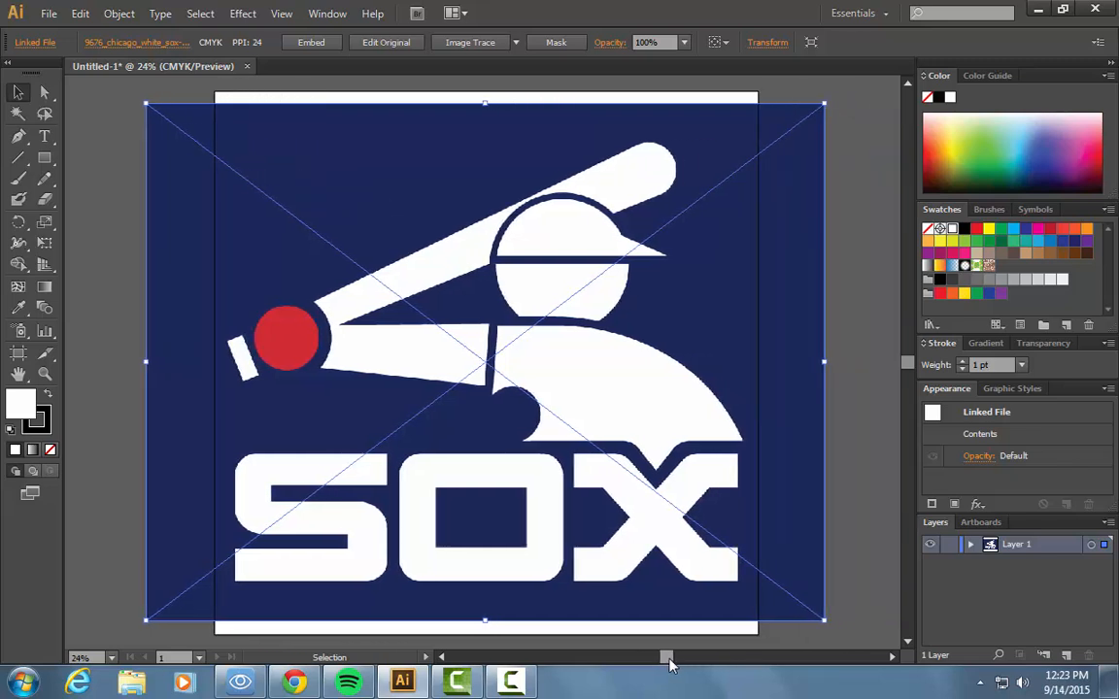
{"action": "left_click", "coordinate": [952, 545]}
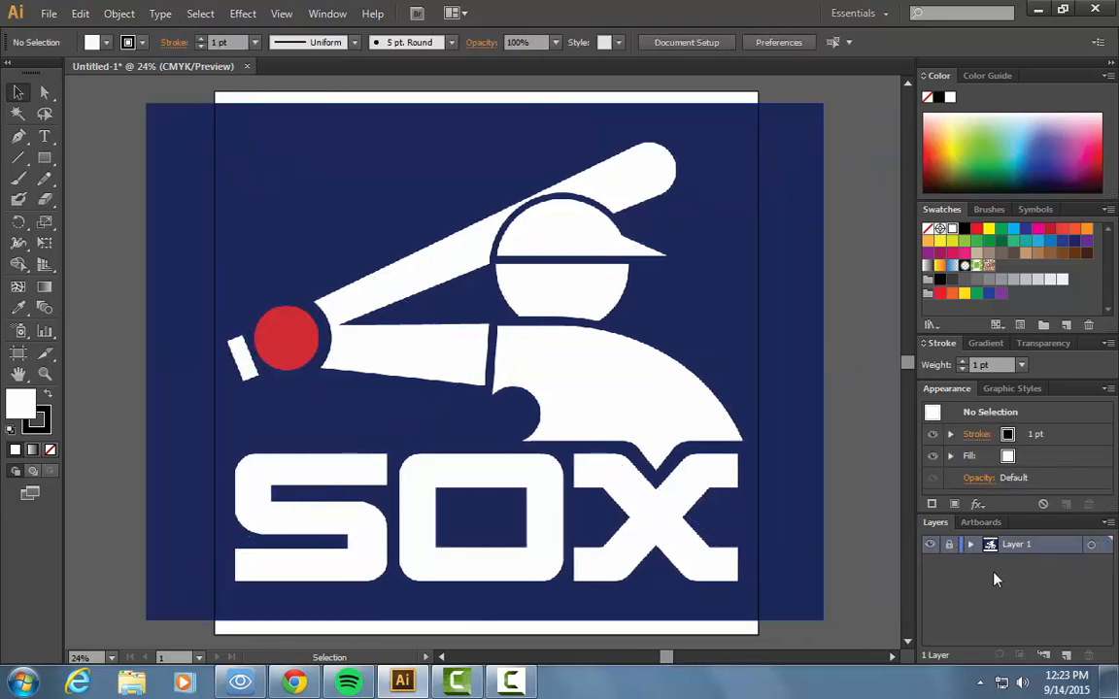
{"action": "left_click", "coordinate": [1064, 658]}
Rename the locked logo image layer as trace.
{"action": "left_click", "coordinate": [1017, 566]}
{"action": "double_click", "coordinate": [1020, 568]}
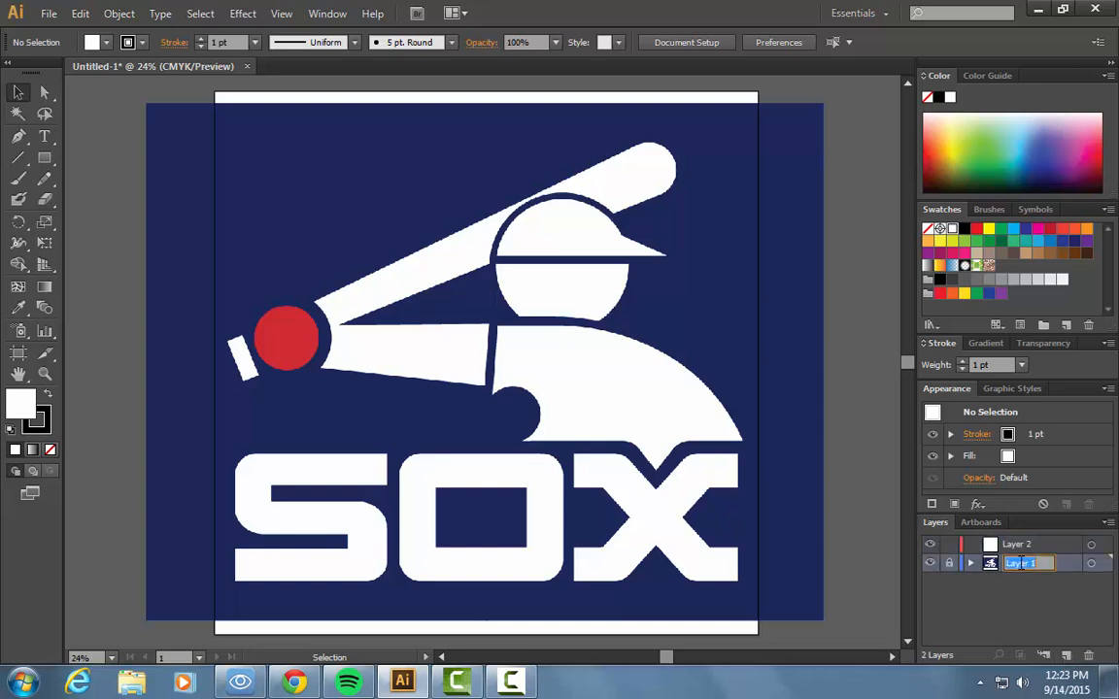
{"action": "key", "text": "Return"}
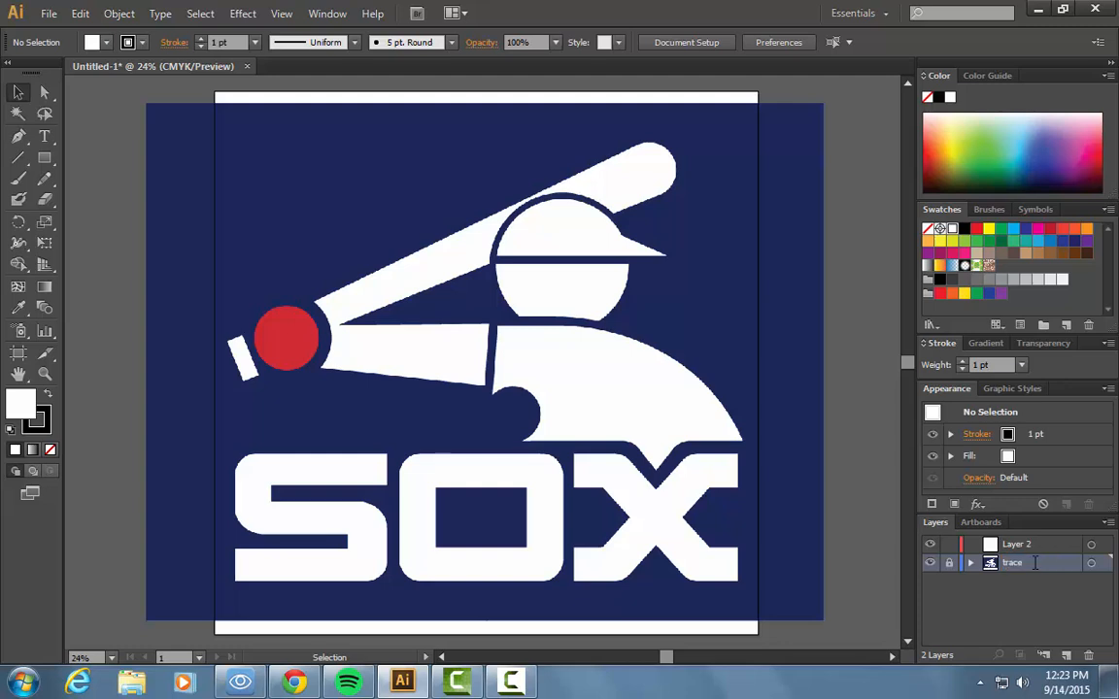
Rename the new empty layer as background and move it below the trace layer.
{"action": "double_click", "coordinate": [1020, 547]}
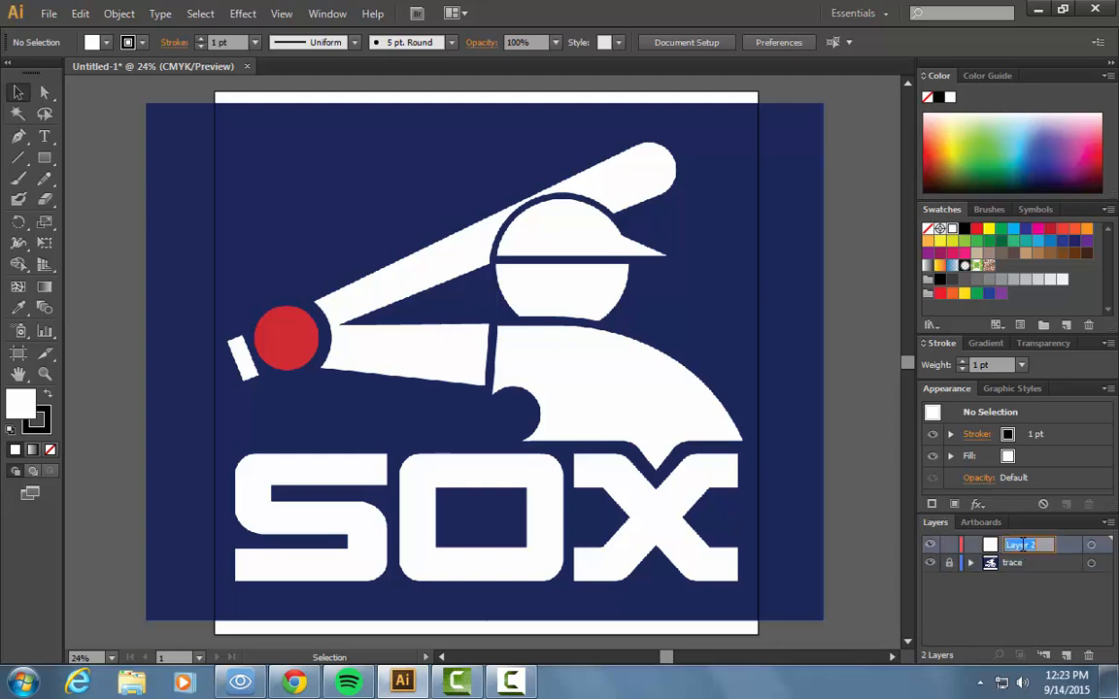
{"action": "type", "text": "background"}
{"action": "key", "text": "Return"}
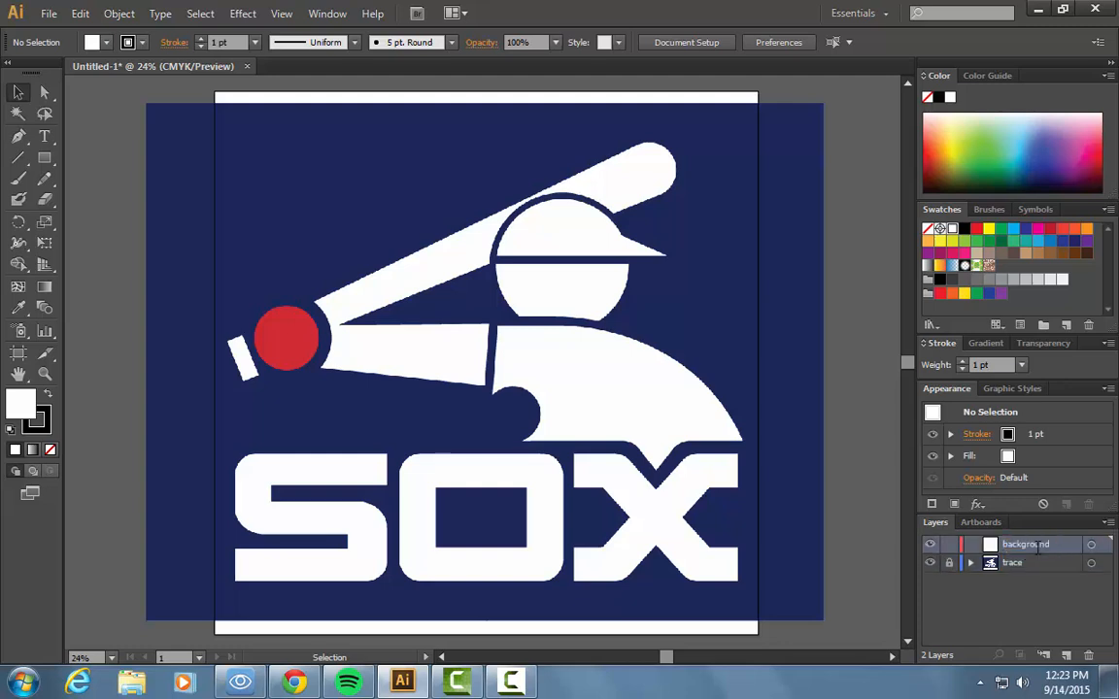
{"action": "left_click_drag", "start_coordinate": [1062, 552], "coordinate": [1033, 579]}
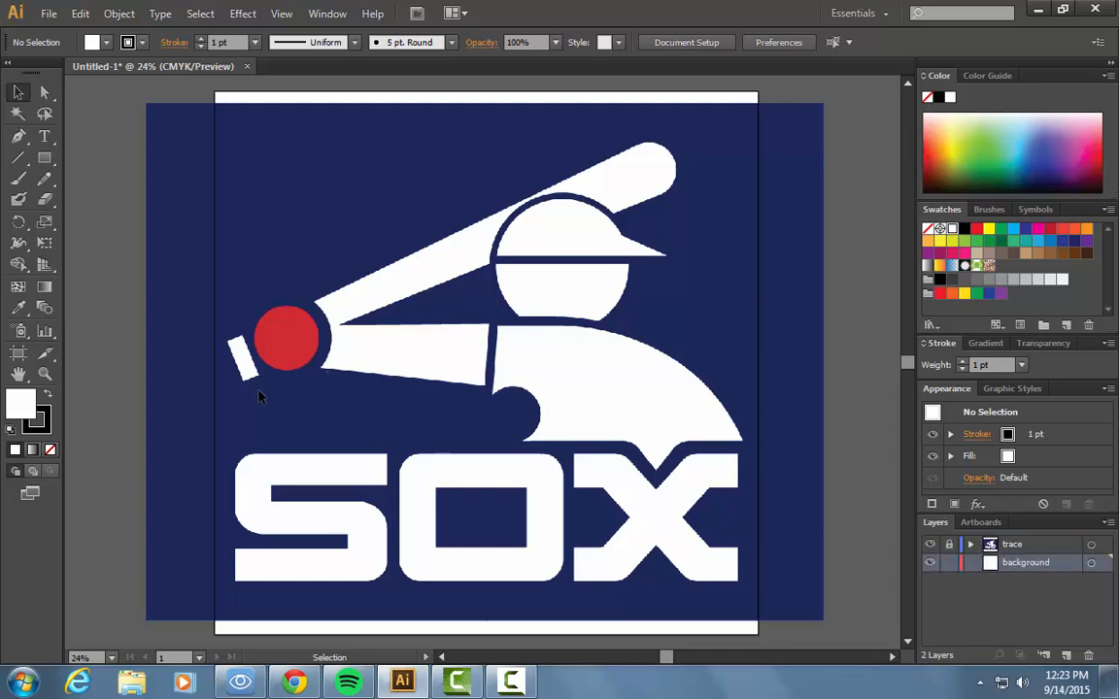
Draw a rectangle covering the whole artboard on the background layer and fill it with the logo's navy blue using the Eyedropper.
{"action": "left_click", "coordinate": [44, 160]}
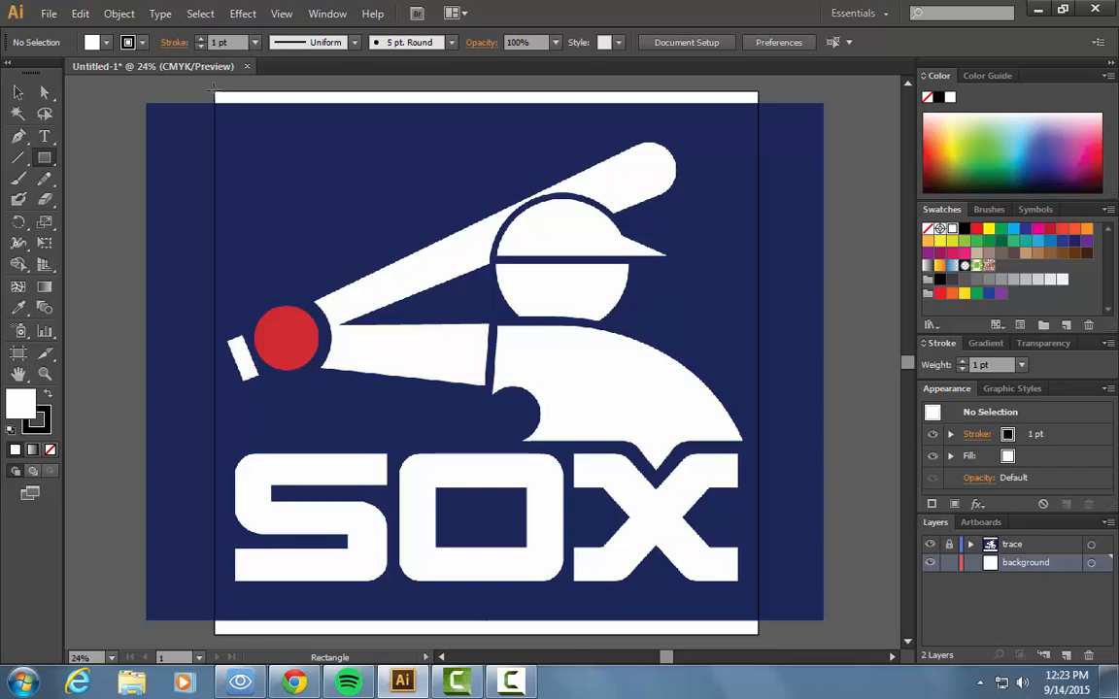
{"action": "left_click_drag", "start_coordinate": [222, 97], "coordinate": [759, 636]}
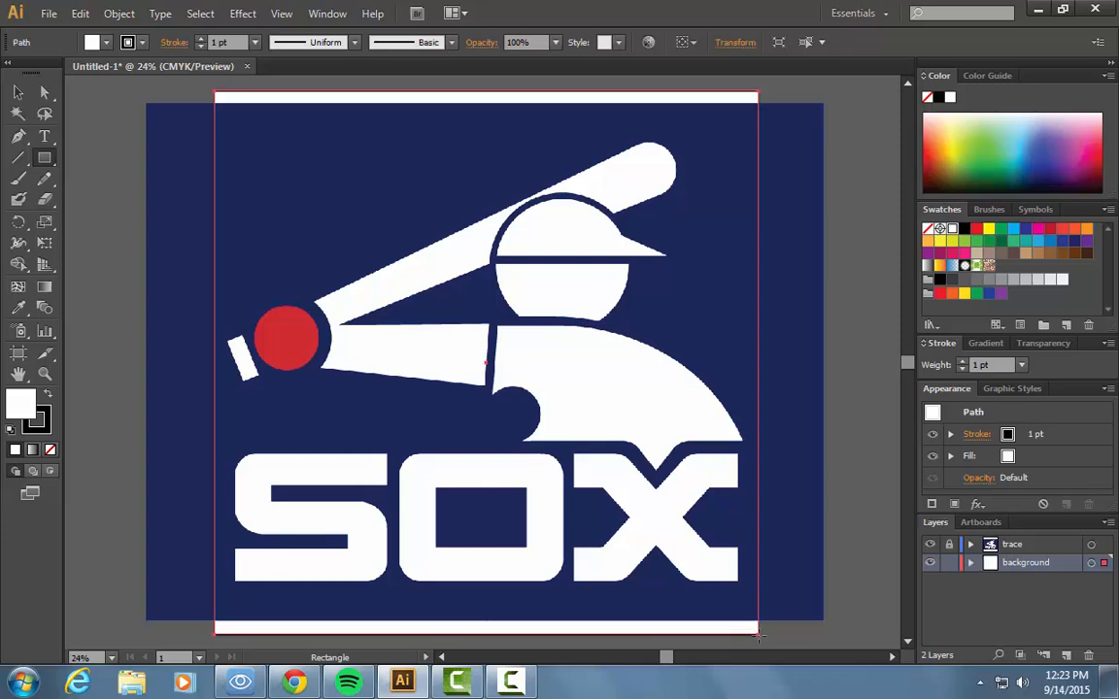
{"action": "left_click", "coordinate": [17, 309]}
{"action": "left_click", "coordinate": [187, 279]}
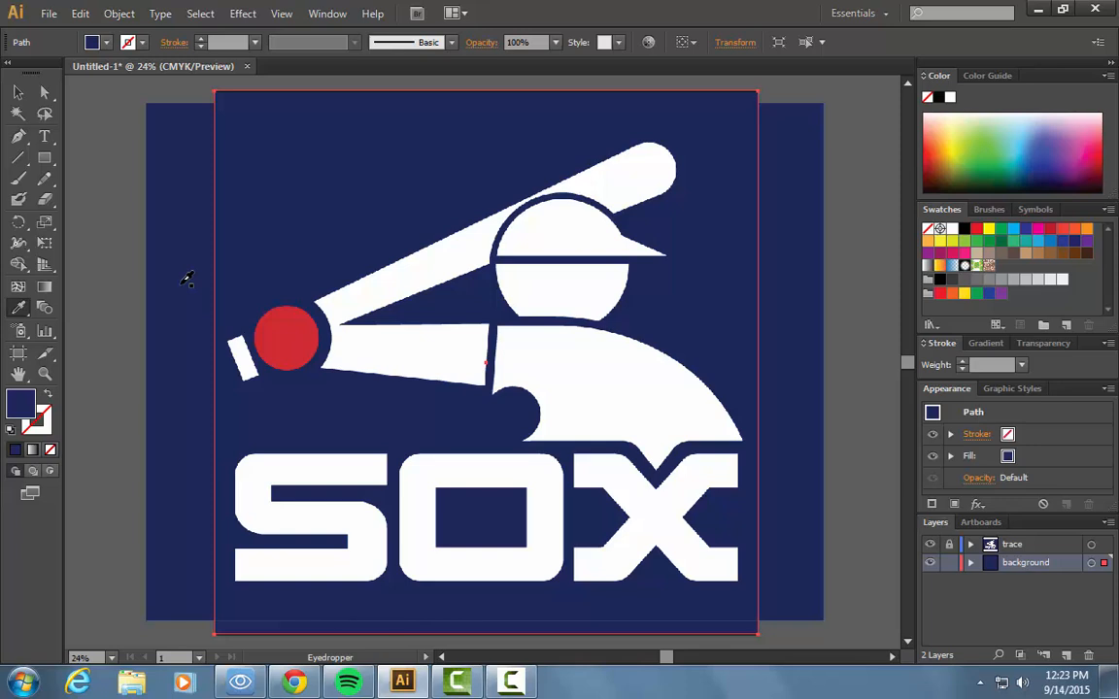
Lock the background layer, and toggle the trace layer's visibility to check the navy rectangle beneath, leaving the trace layer shown.
{"action": "left_click", "coordinate": [950, 565]}
{"action": "left_click", "coordinate": [932, 547]}
{"action": "left_click", "coordinate": [932, 547]}
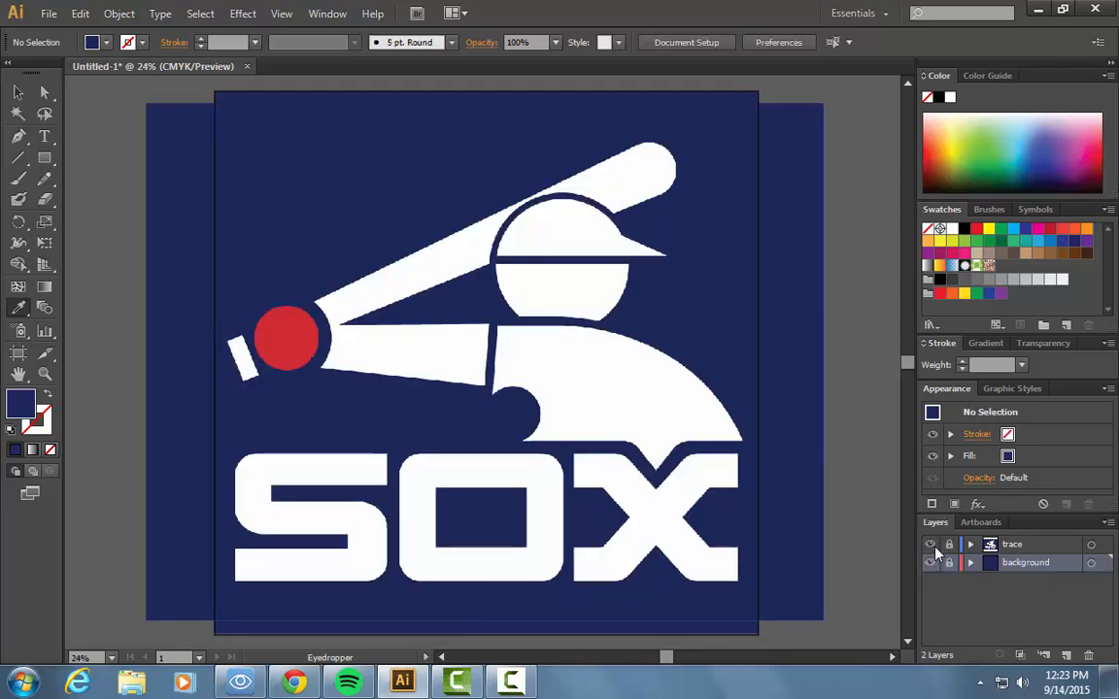
{"action": "left_click", "coordinate": [931, 547]}
{"action": "left_click", "coordinate": [932, 547]}
{"action": "left_click", "coordinate": [931, 546]}
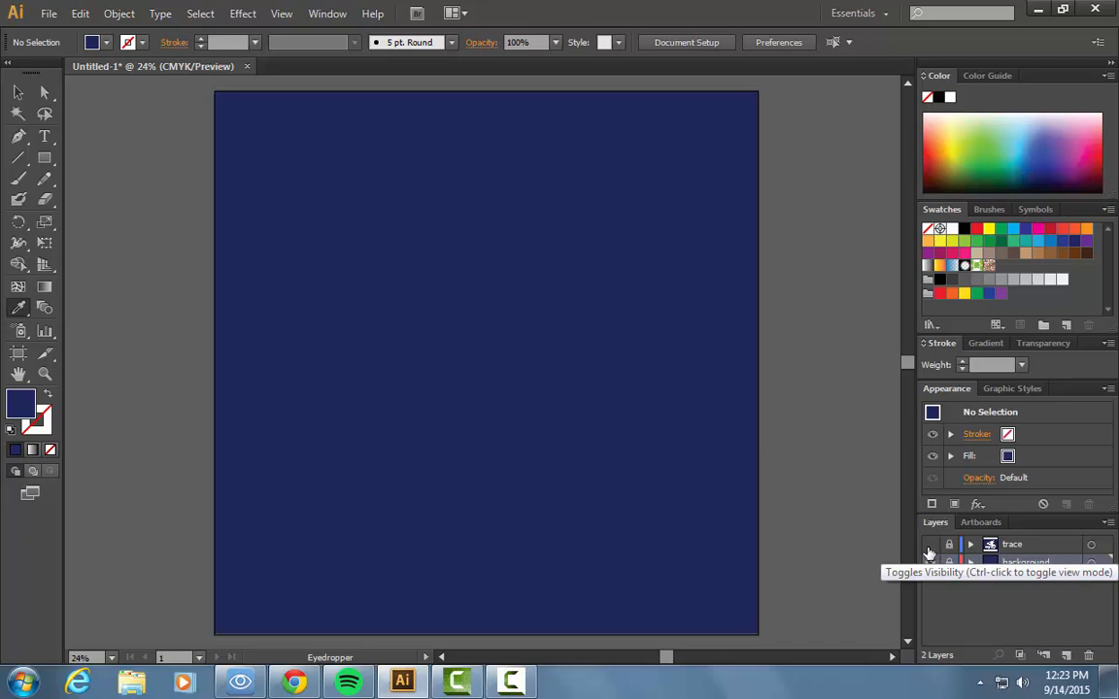
{"action": "left_click", "coordinate": [932, 547]}
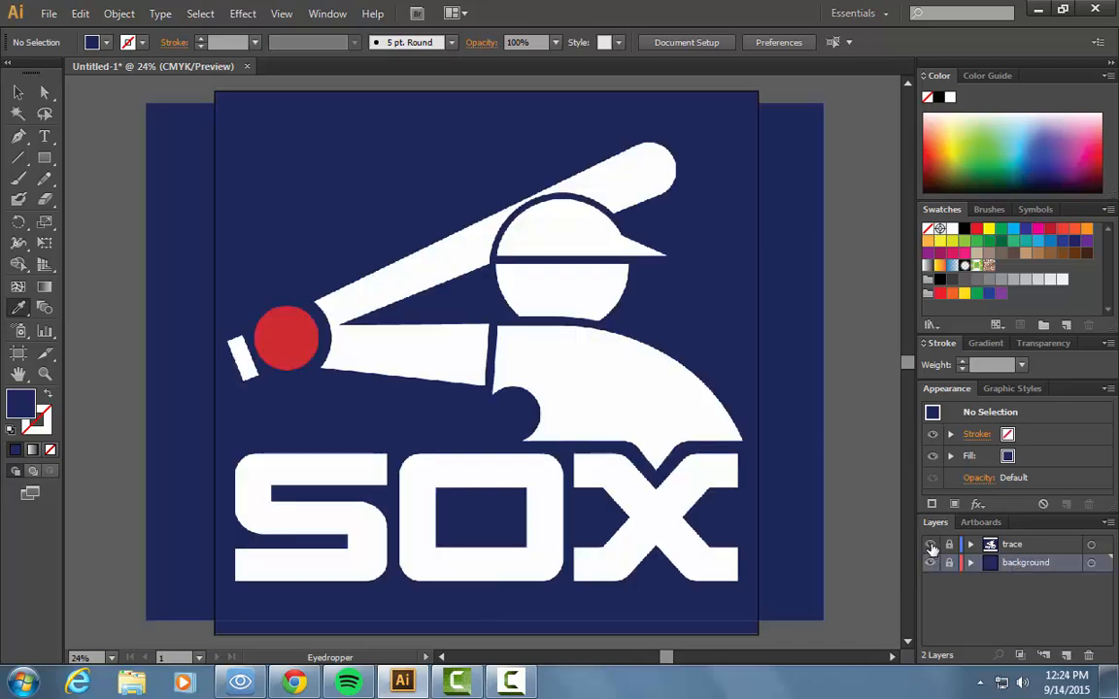
Create a new layer above the trace layer and name it pen tool trace.
{"action": "left_click", "coordinate": [1065, 655]}
{"action": "left_click_drag", "start_coordinate": [1029, 565], "coordinate": [1030, 545]}
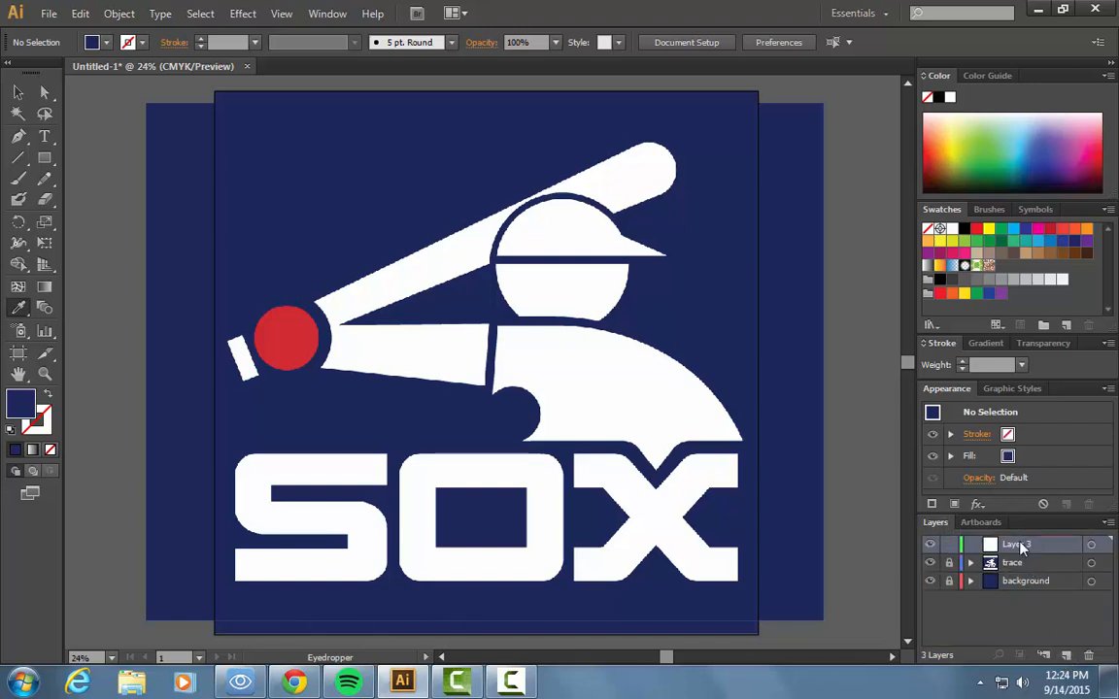
{"action": "double_click", "coordinate": [1015, 545]}
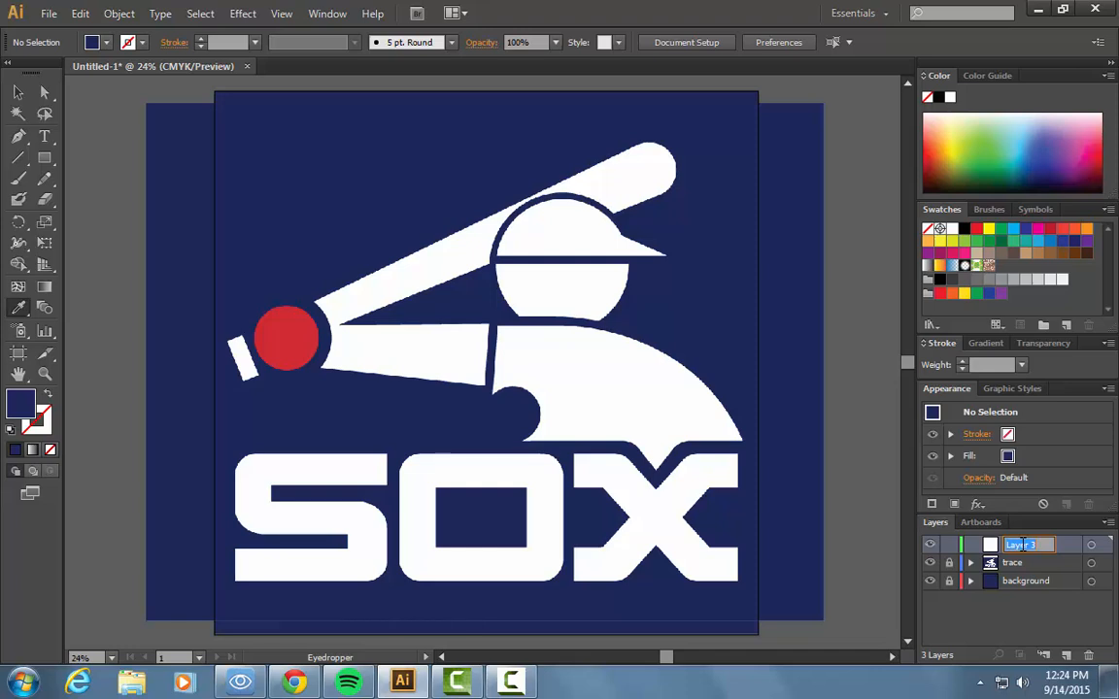
{"action": "type", "text": "pe"}
{"action": "type", "text": "n tool trace"}
{"action": "key", "text": "Return"}
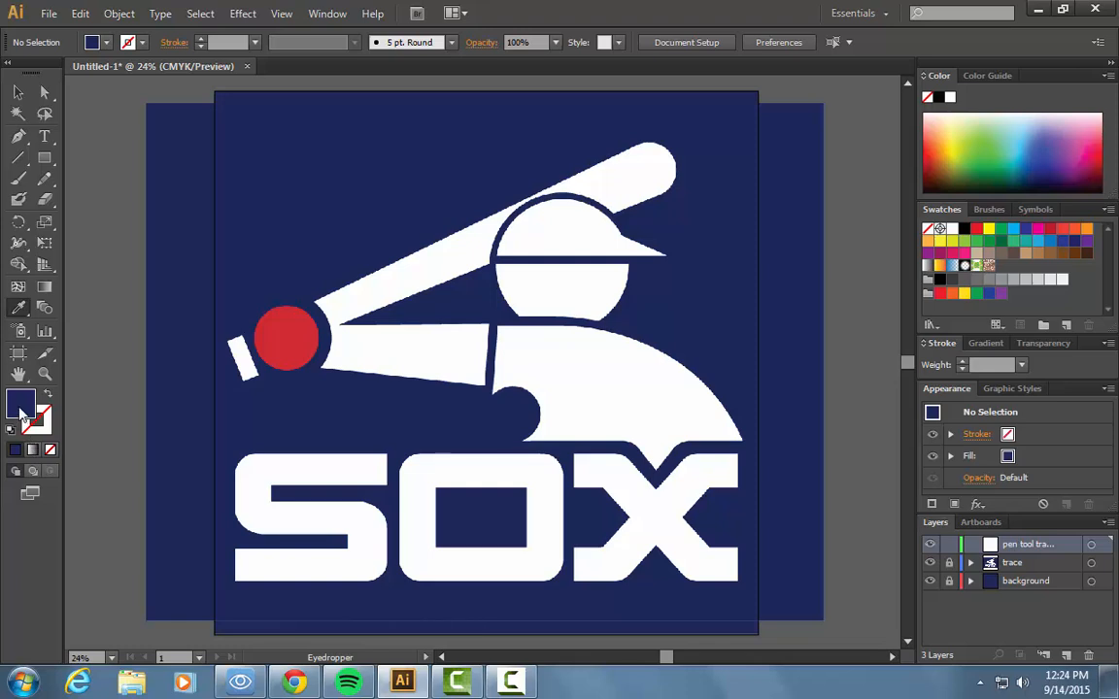
Trace the small white rectangle at the bat's knob as a closed four-corner path with the Pen tool and fill it white with the Eyedropper.
{"action": "left_click", "coordinate": [54, 450]}
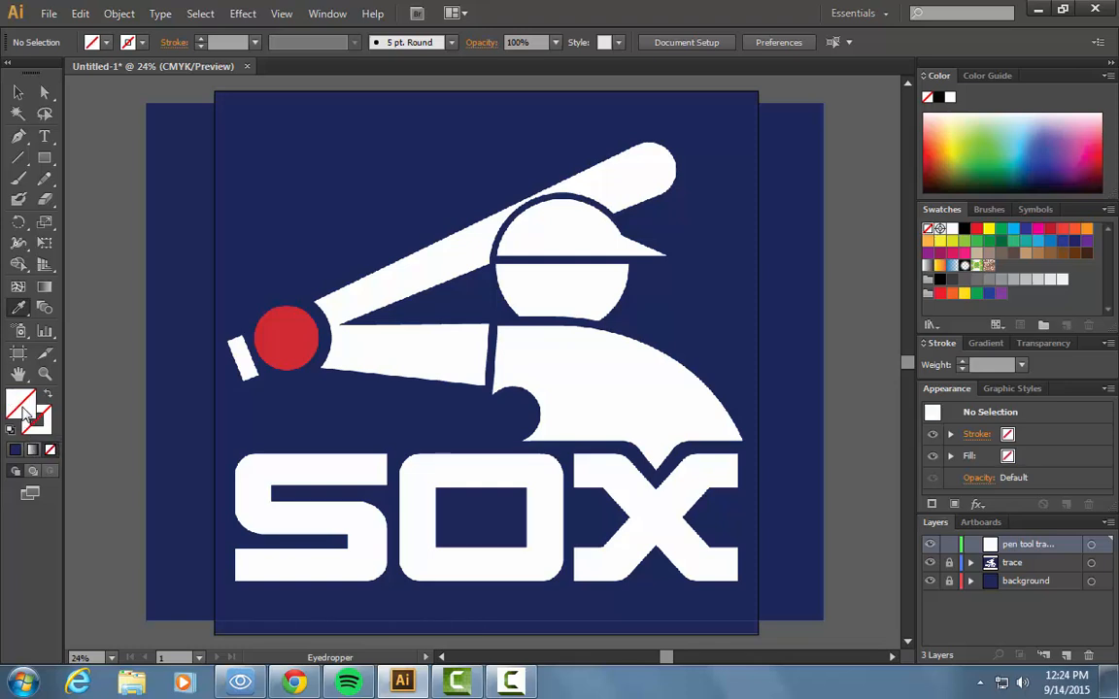
{"action": "left_click", "coordinate": [22, 140]}
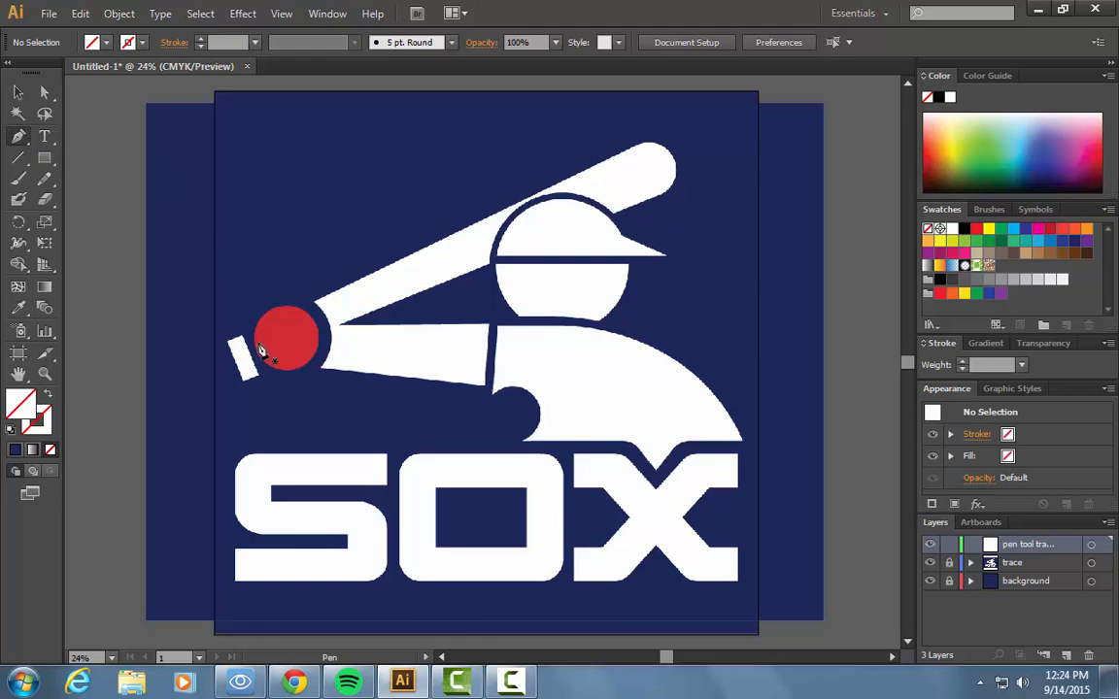
{"action": "key", "text": "ctrl+equal"}
{"action": "key", "text": "ctrl+equal"}
{"action": "key", "text": "ctrl+equal"}
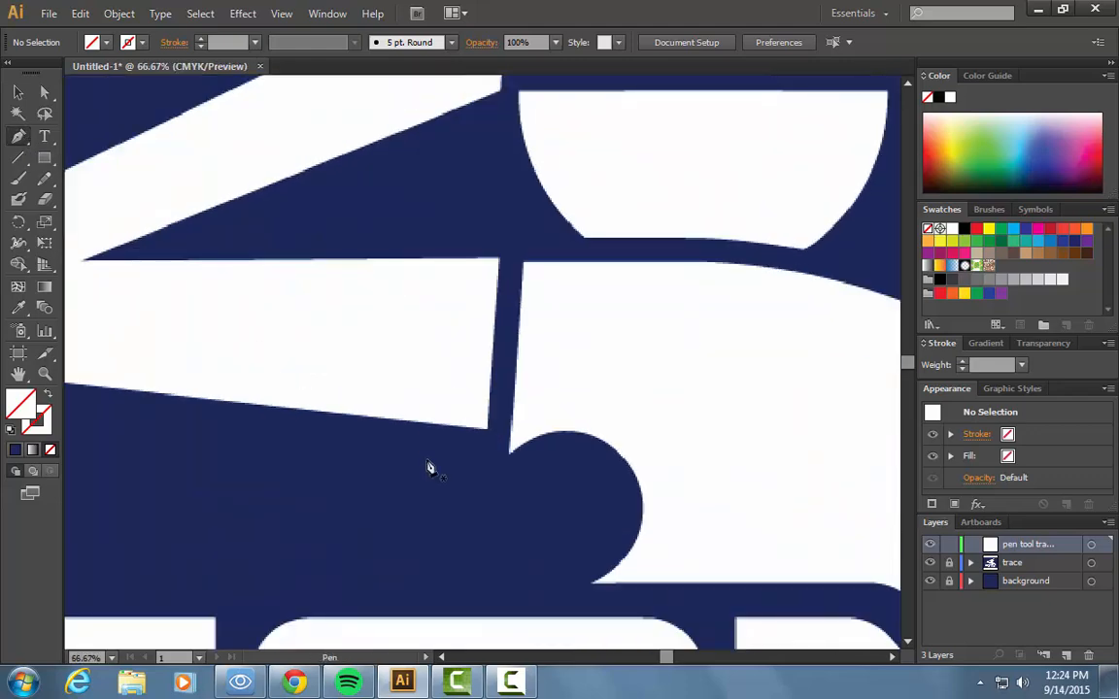
{"action": "mouse_move", "coordinate": [668, 658]}
{"action": "left_mouse_down"}
{"action": "mouse_move", "coordinate": [633, 659]}
{"action": "mouse_move", "coordinate": [649, 663]}
{"action": "left_mouse_up"}
{"action": "key", "text": "ctrl+equal"}
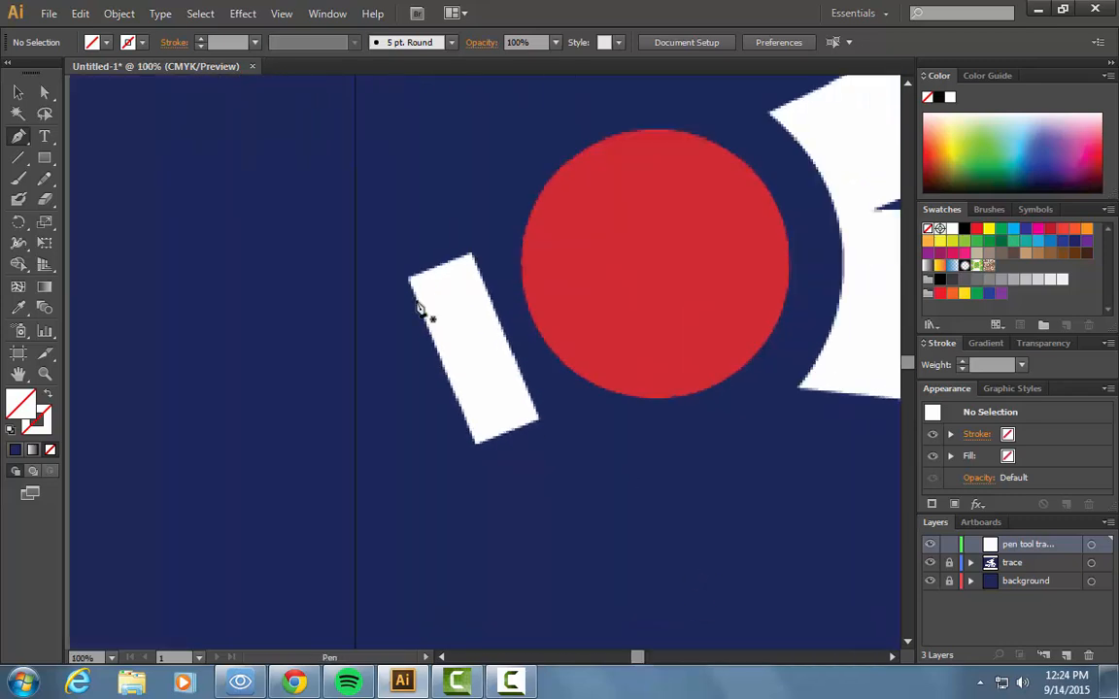
{"action": "left_click", "coordinate": [469, 256]}
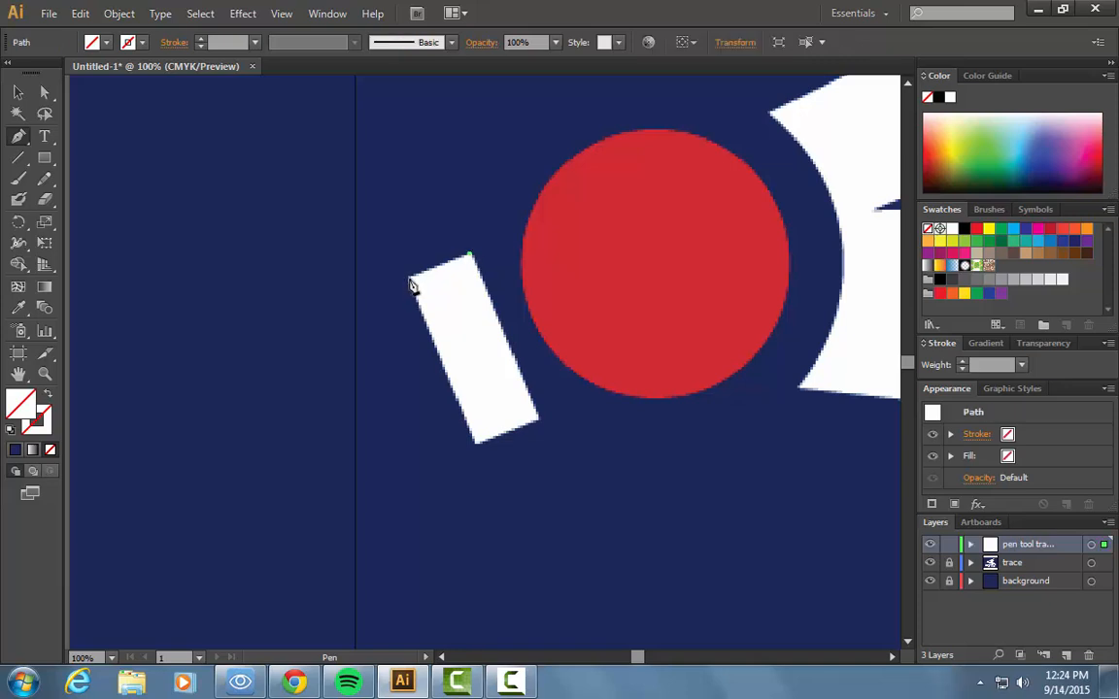
{"action": "left_click", "coordinate": [409, 282]}
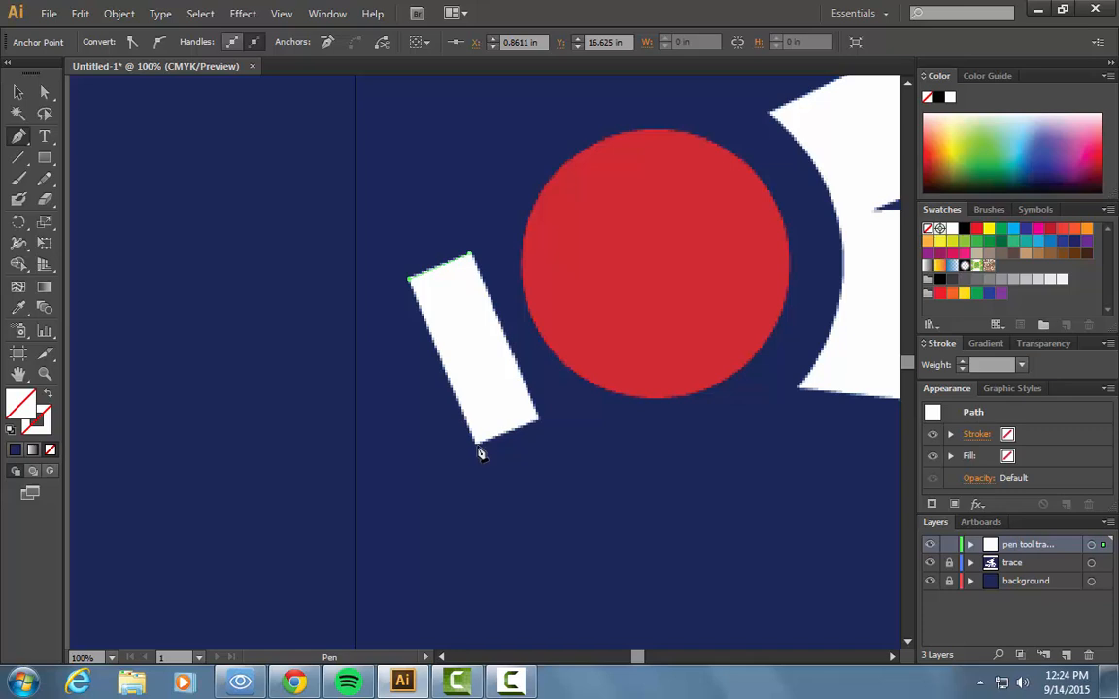
{"action": "left_click", "coordinate": [477, 445]}
{"action": "left_click", "coordinate": [539, 421]}
{"action": "left_click", "coordinate": [471, 259]}
{"action": "left_click", "coordinate": [16, 309]}
{"action": "left_click", "coordinate": [432, 316]}
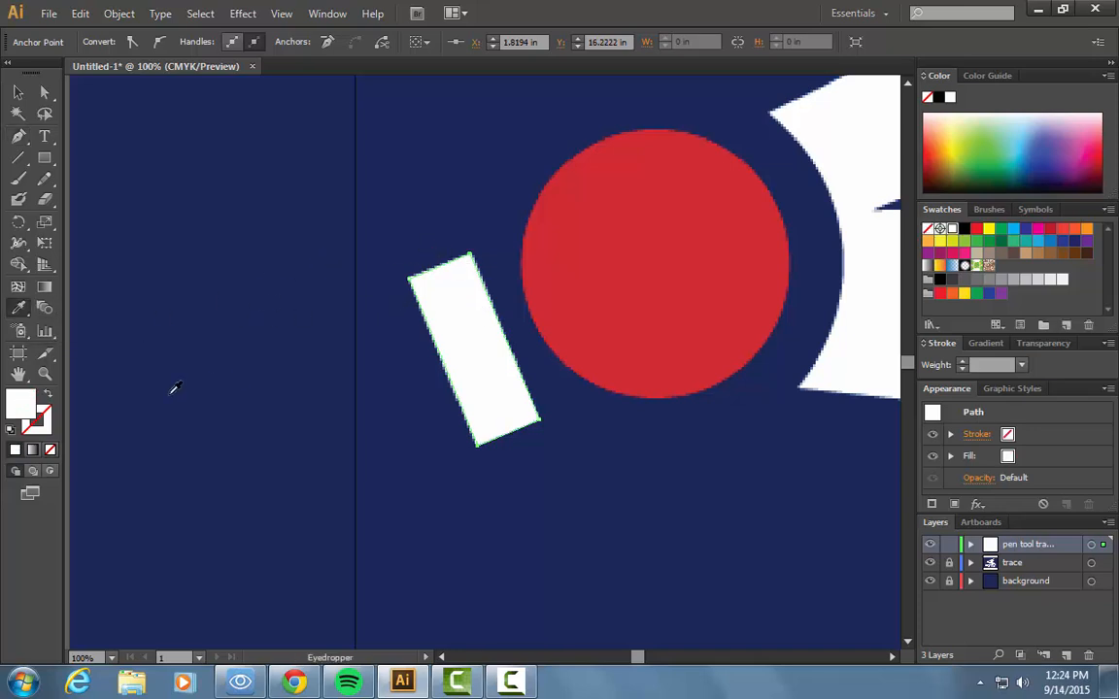
Hide the trace layer to check the traced knob rectangle against the navy background, deselect it, and show the layer again.
{"action": "left_click", "coordinate": [932, 564]}
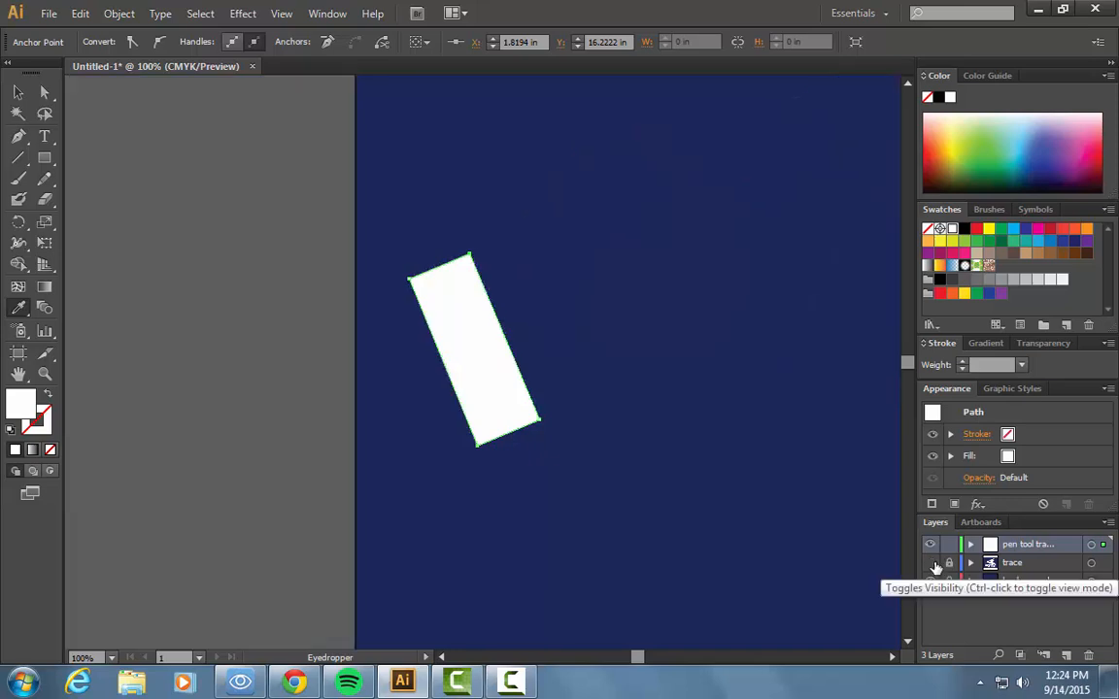
{"action": "key", "text": "ctrl+minus"}
{"action": "key", "text": "ctrl+minus"}
{"action": "key", "text": "ctrl+minus"}
{"action": "key", "text": "ctrl+minus"}
{"action": "key", "text": "ctrl+minus"}
{"action": "key", "text": "ctrl+minus"}
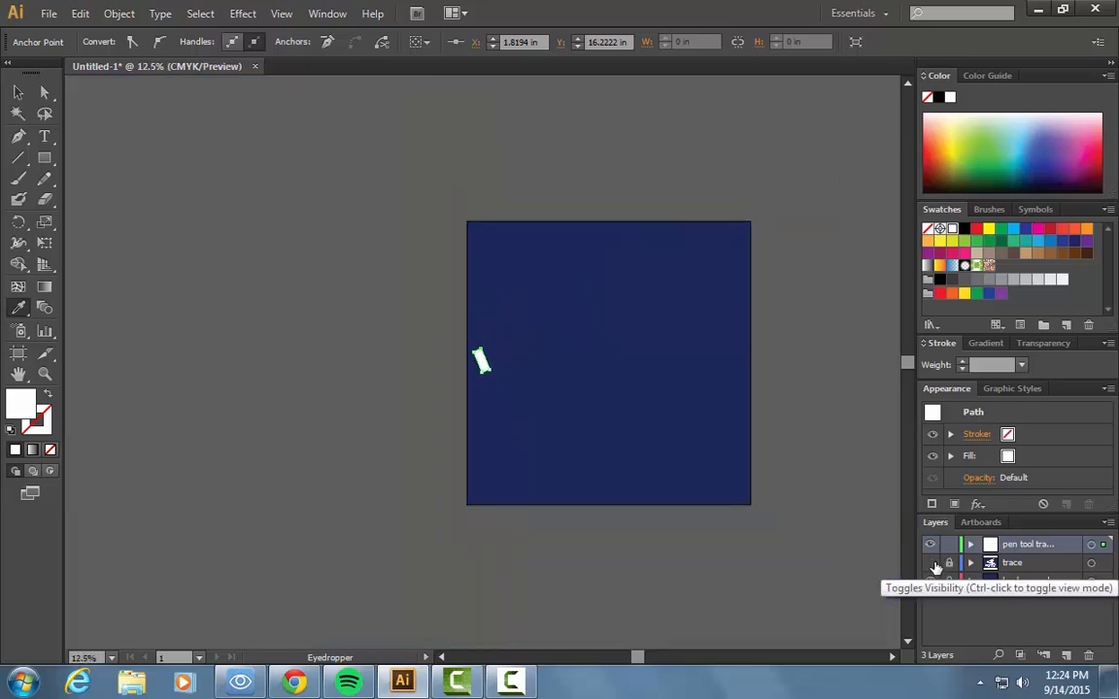
{"action": "left_click", "coordinate": [17, 93]}
{"action": "left_click", "coordinate": [214, 217]}
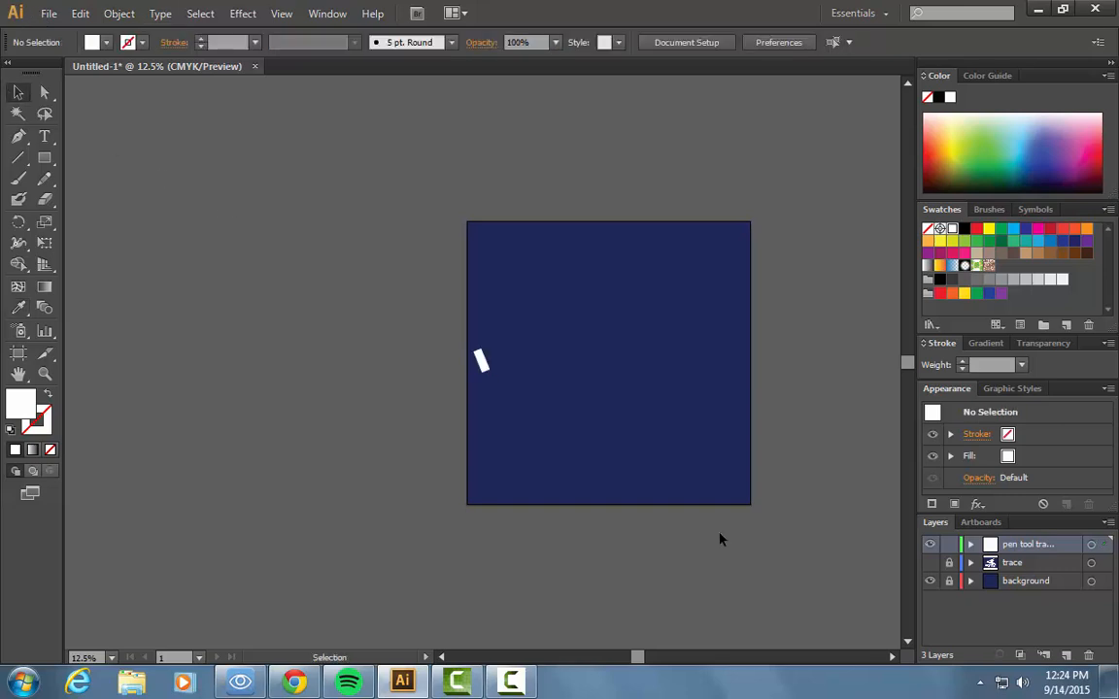
{"action": "left_click", "coordinate": [931, 563]}
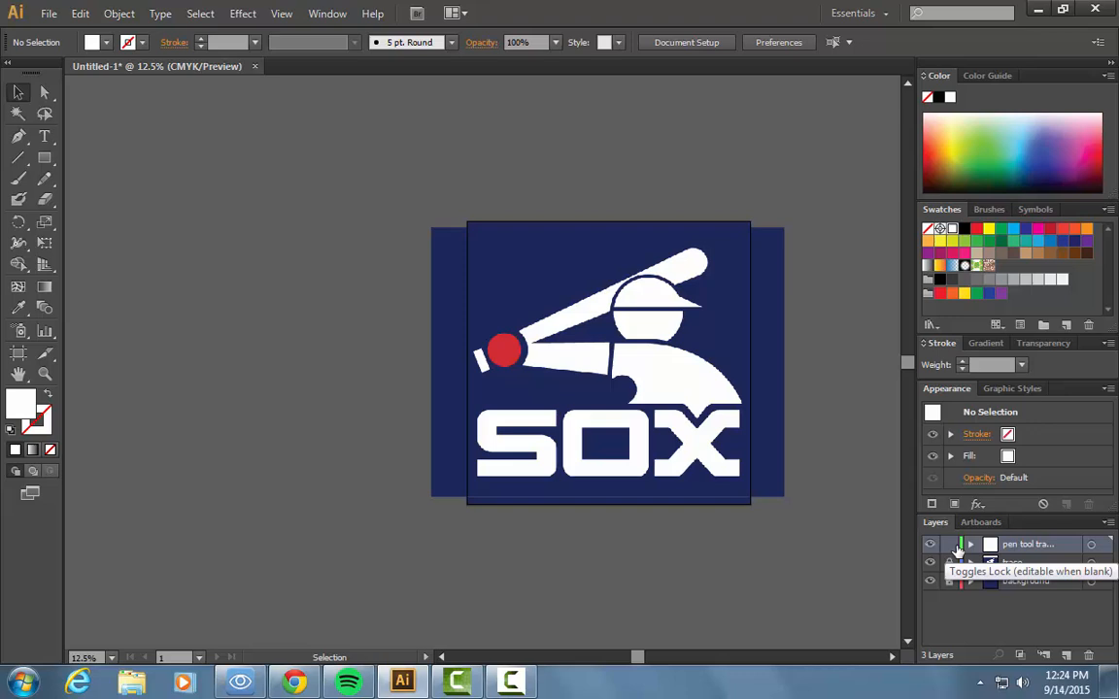
With no fill, start a Pen path up the arm's cuff edge, along its upper edge and along the bat's lower edge to the cap.
{"action": "key", "text": "ctrl+plus"}
{"action": "key", "text": "ctrl+plus"}
{"action": "key", "text": "ctrl+plus"}
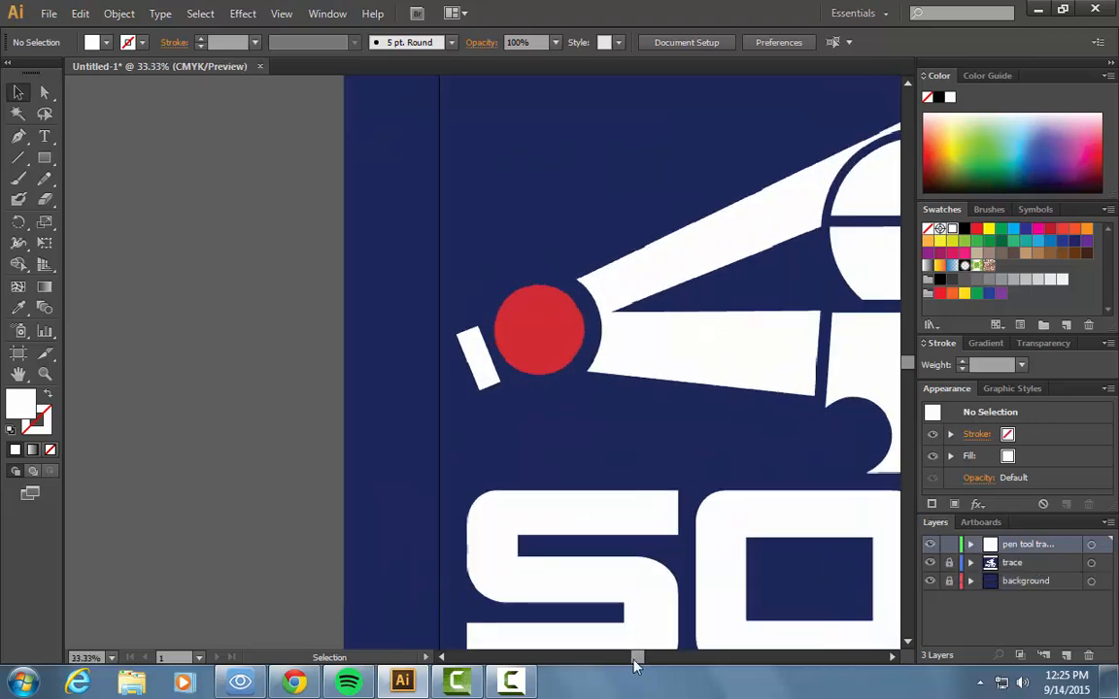
{"action": "left_click_drag", "start_coordinate": [638, 656], "coordinate": [667, 669]}
{"action": "scroll", "coordinate": [666, 549], "scroll_direction": "up", "scroll_amount": 3}
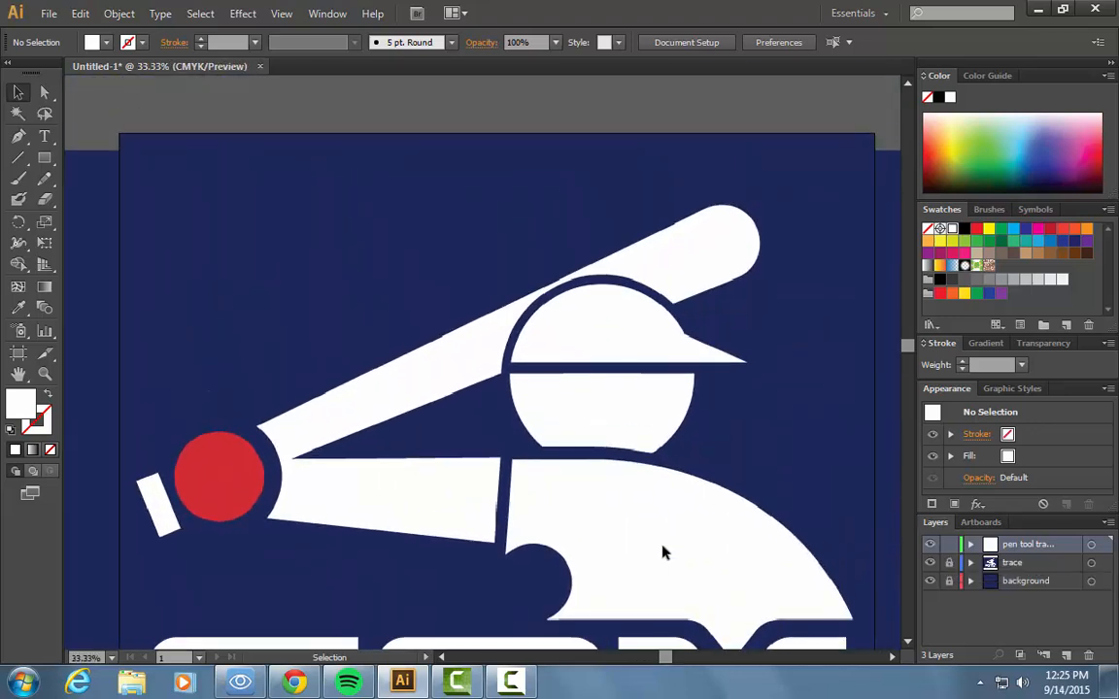
{"action": "left_click", "coordinate": [51, 451]}
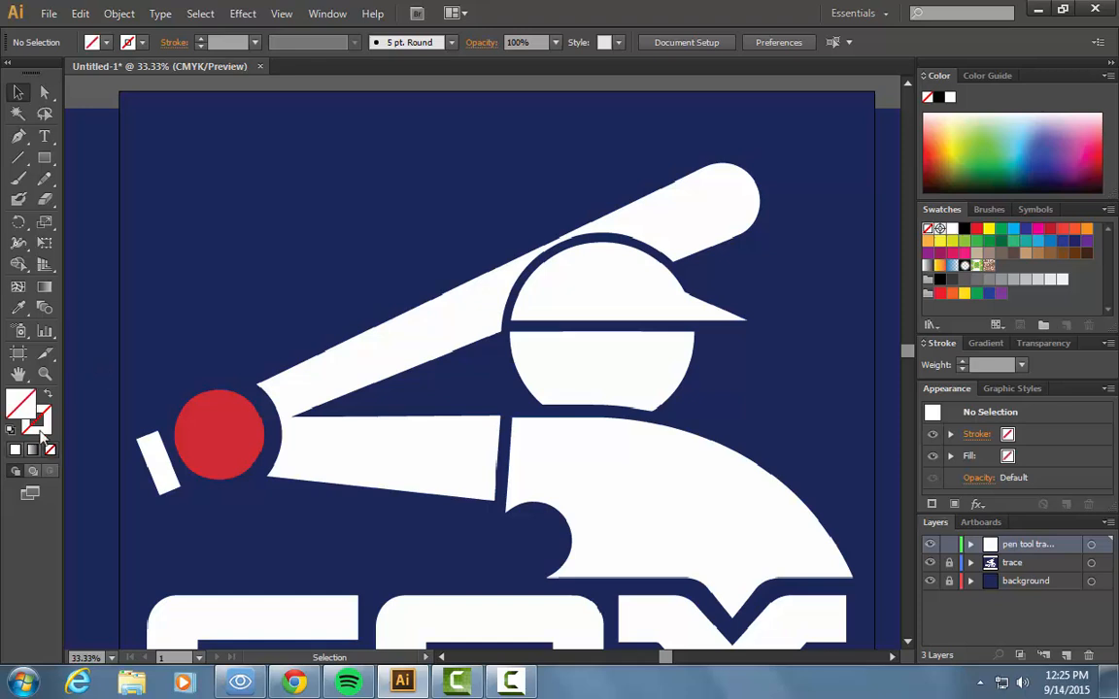
{"action": "left_click", "coordinate": [18, 136]}
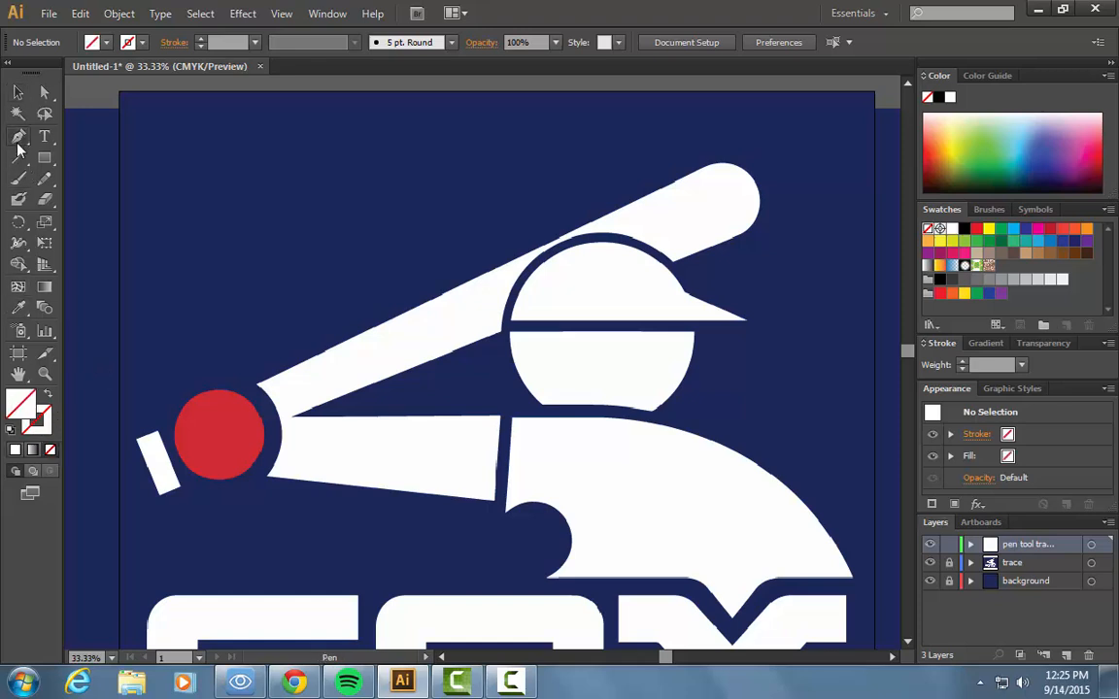
{"action": "left_click", "coordinate": [495, 503]}
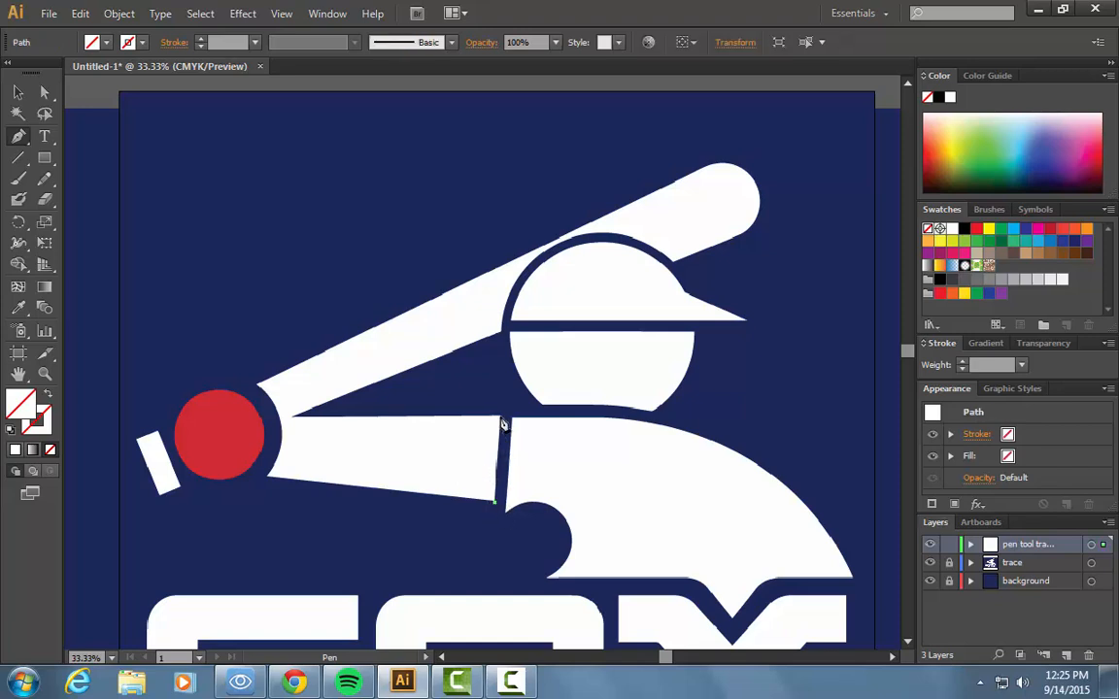
{"action": "left_click", "coordinate": [502, 419]}
{"action": "left_click", "coordinate": [293, 419]}
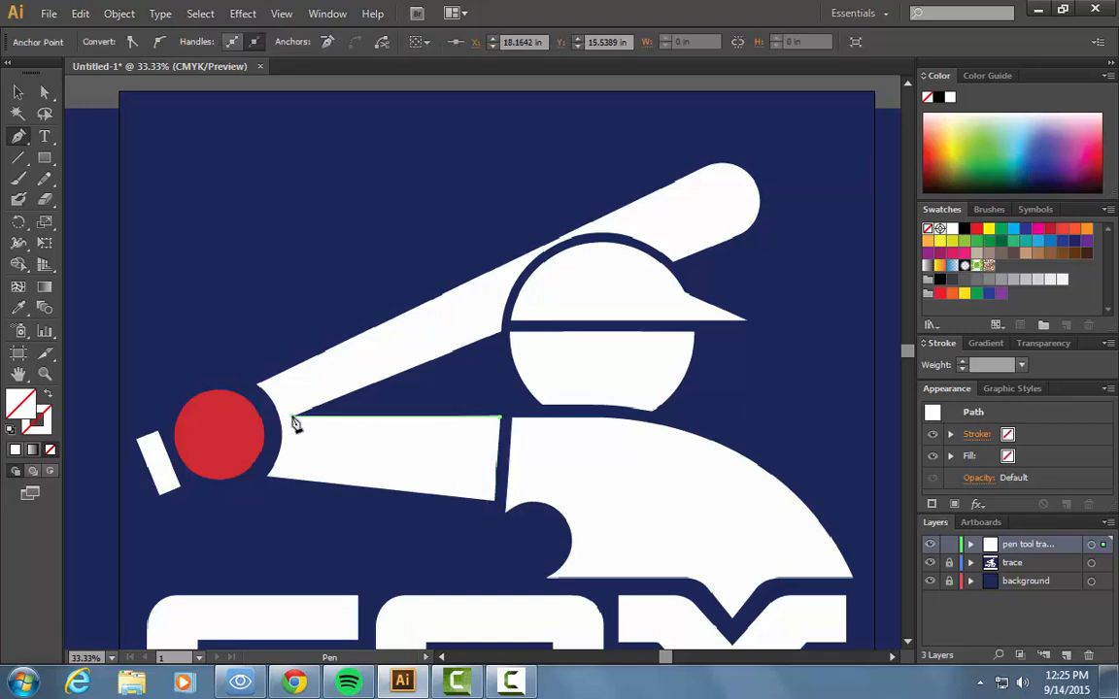
{"action": "left_click", "coordinate": [502, 334]}
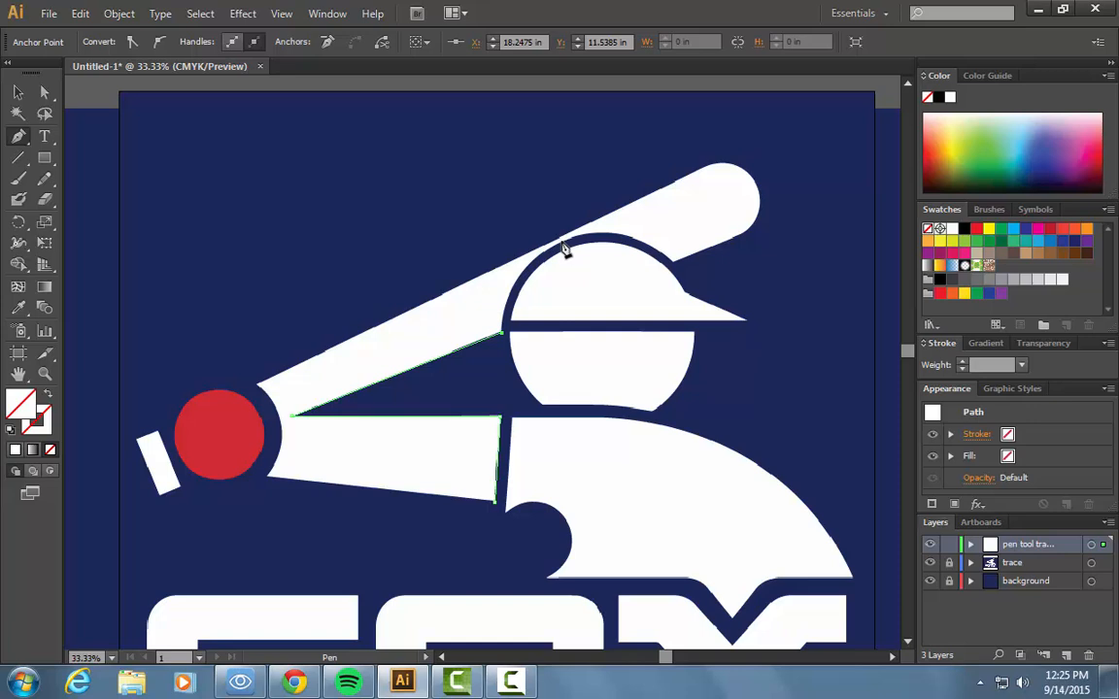
Continue the path in two curved segments over the cap to the bat's lower corner beyond it, removing the outgoing handles.
{"action": "left_click_drag", "start_coordinate": [559, 249], "coordinate": [619, 214]}
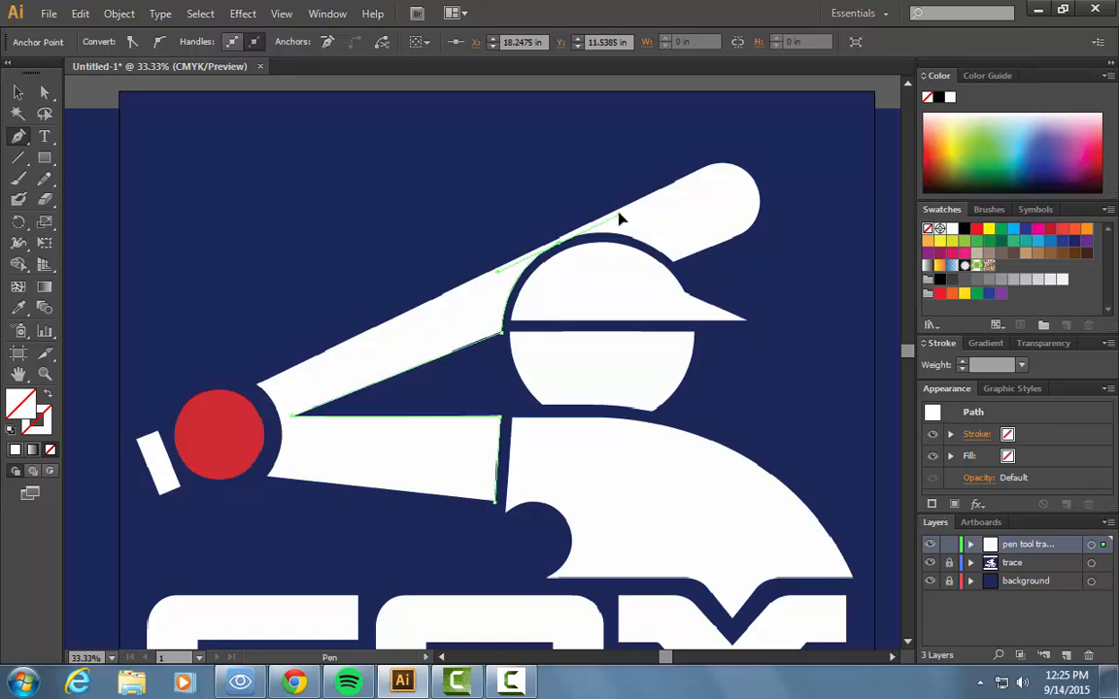
{"action": "left_click", "coordinate": [560, 248]}
{"action": "left_click_drag", "start_coordinate": [677, 270], "coordinate": [744, 318]}
{"action": "left_click", "coordinate": [672, 268]}
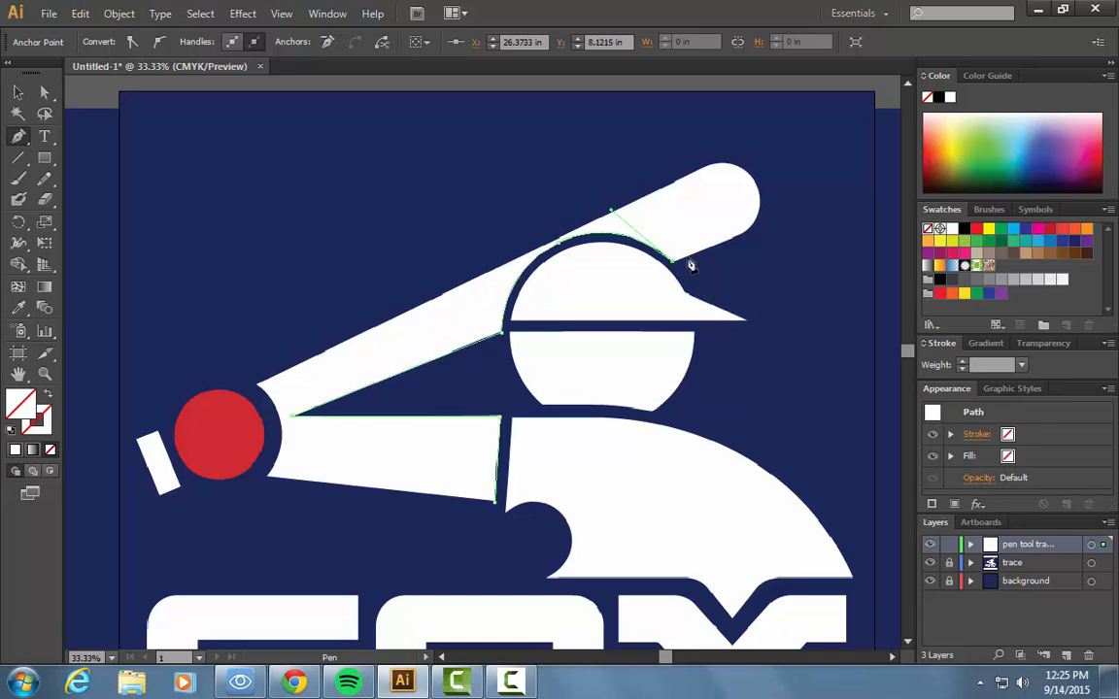
Extend the path around the bat's rounded end and straight down its upper edge to the corner by the red ball.
{"action": "left_click", "coordinate": [742, 234]}
{"action": "left_click_drag", "start_coordinate": [755, 185], "coordinate": [739, 154]}
{"action": "left_click", "coordinate": [758, 188]}
{"action": "left_click_drag", "start_coordinate": [703, 178], "coordinate": [660, 190]}
{"action": "left_click", "coordinate": [700, 171]}
{"action": "left_click", "coordinate": [259, 390]}
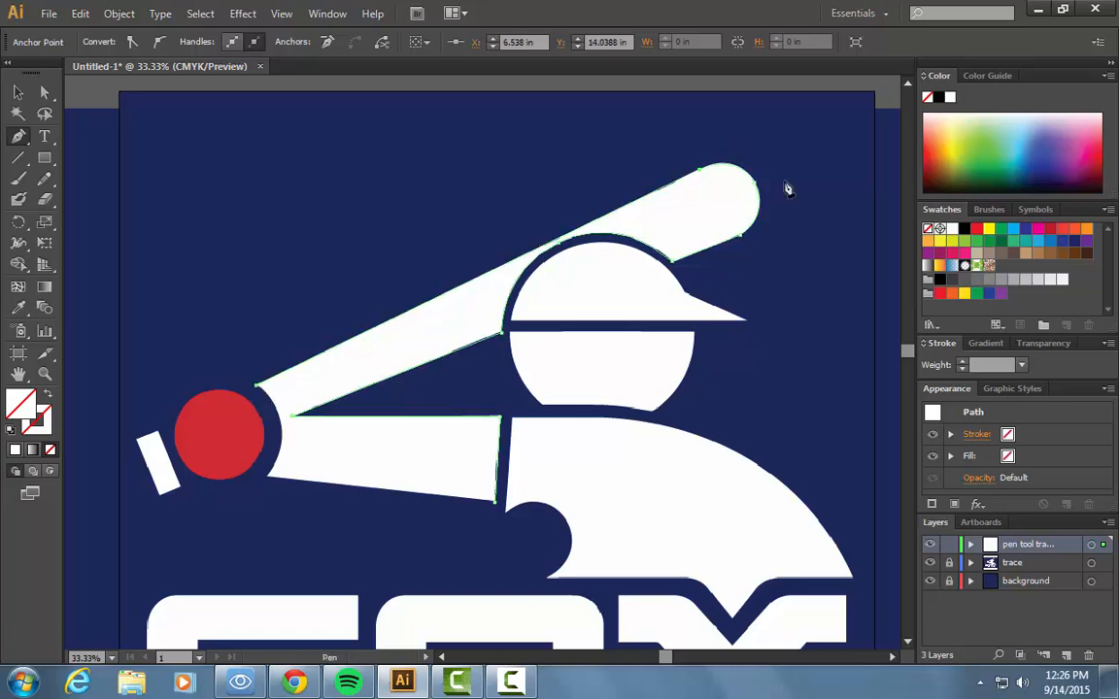
Curve the path around the red ball, close it along the arm's lower edge, and fill the bat-and-arm shape white with the Eyedropper.
{"action": "left_click_drag", "start_coordinate": [269, 477], "coordinate": [226, 537]}
{"action": "left_click", "coordinate": [269, 480]}
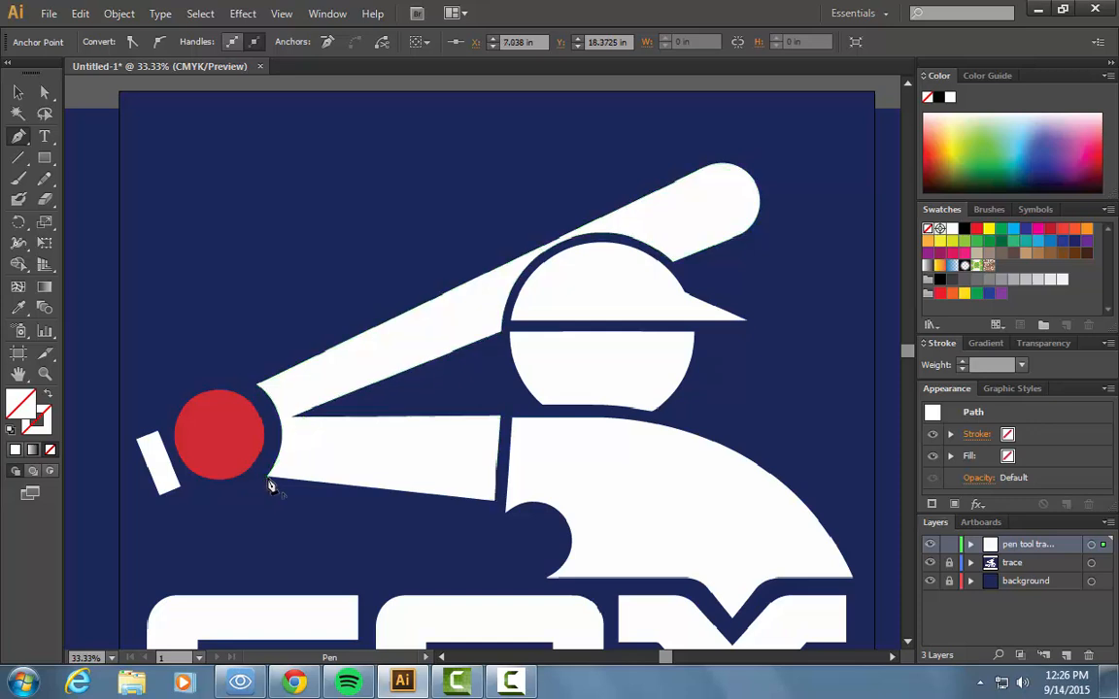
{"action": "left_click", "coordinate": [495, 504]}
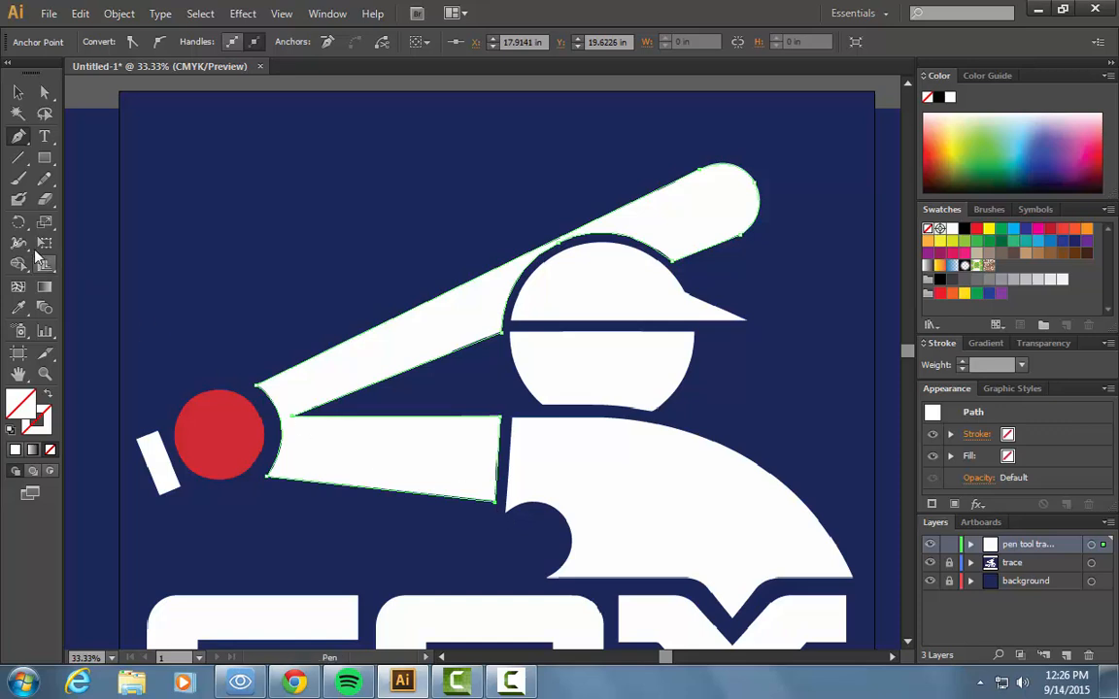
{"action": "left_click", "coordinate": [18, 308]}
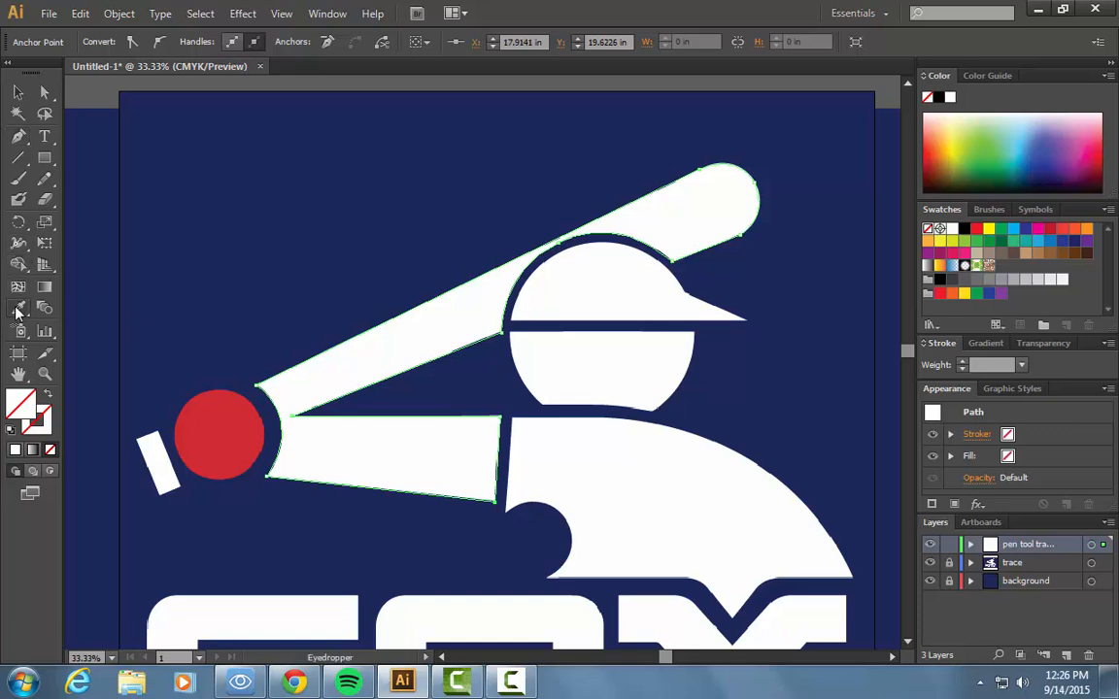
{"action": "left_click", "coordinate": [364, 451]}
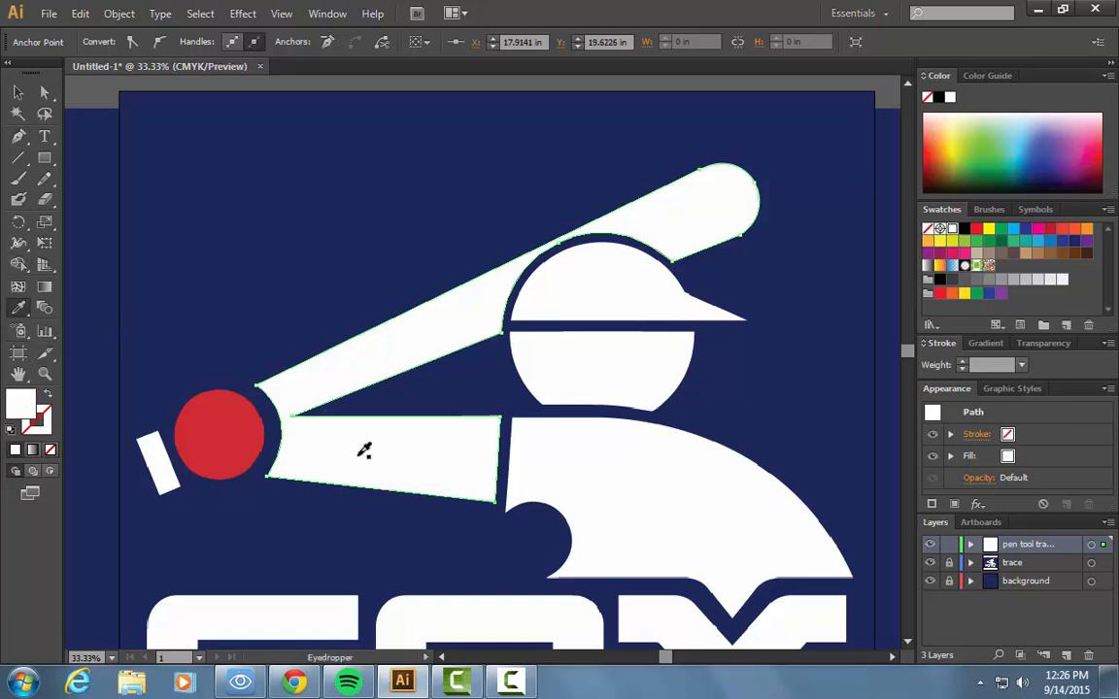
Hide the trace layer to check the traced bat-and-arm shape on the navy background, deselect it, and show the layer again.
{"action": "left_click", "coordinate": [930, 563]}
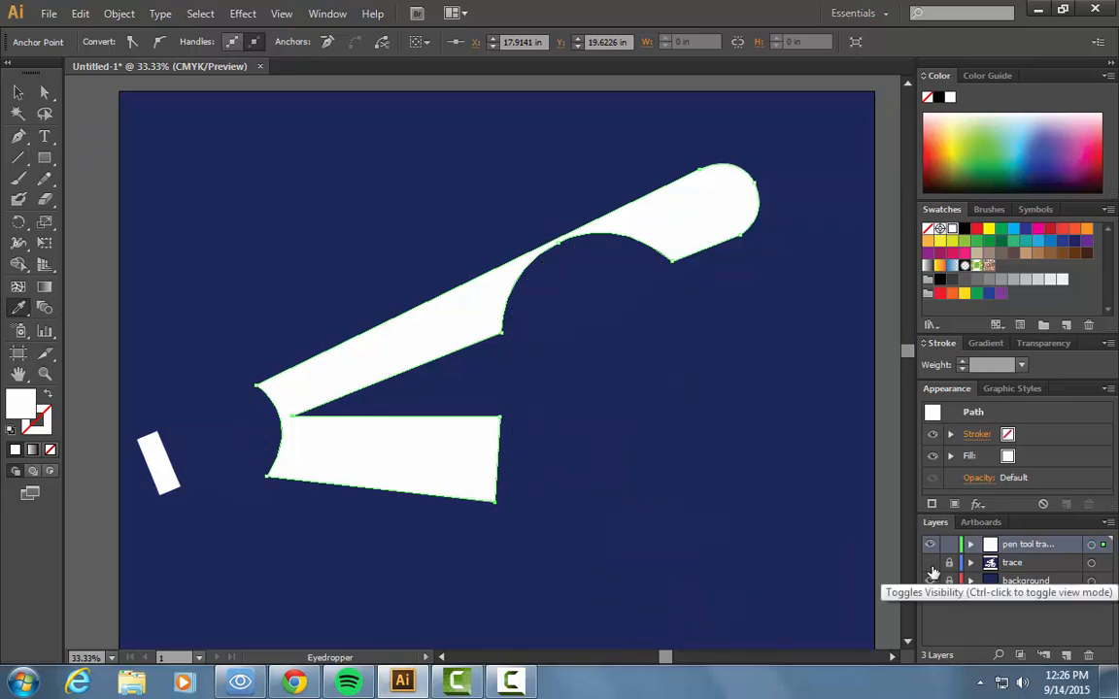
{"action": "key", "text": "ctrl+minus"}
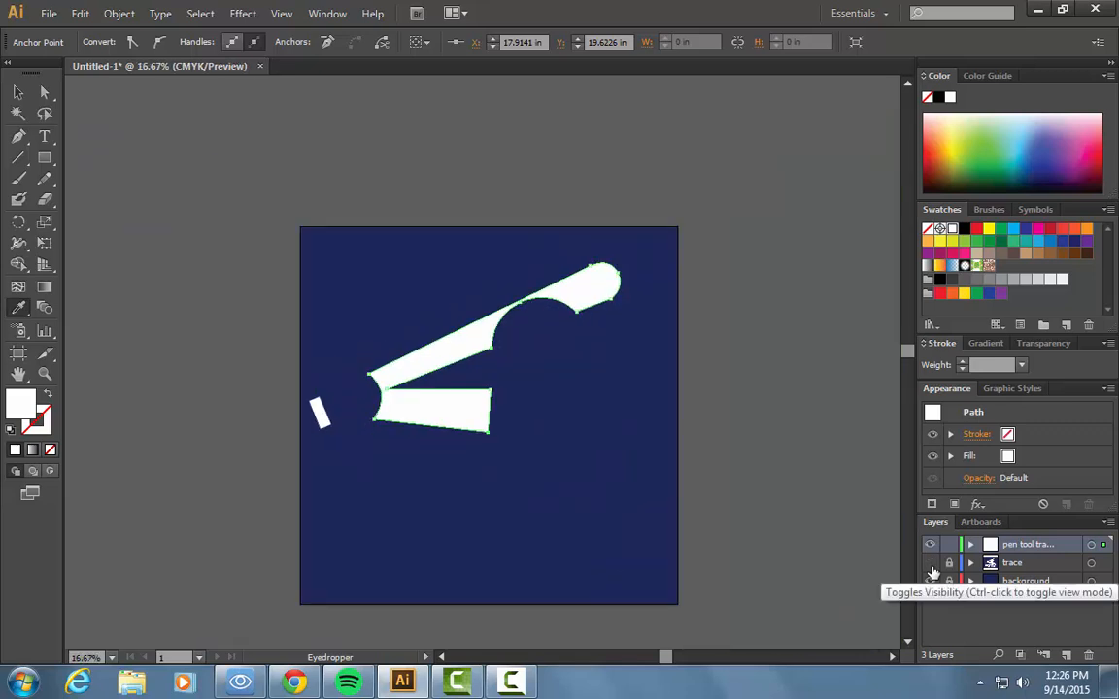
{"action": "left_click", "coordinate": [17, 92]}
{"action": "left_click", "coordinate": [219, 204]}
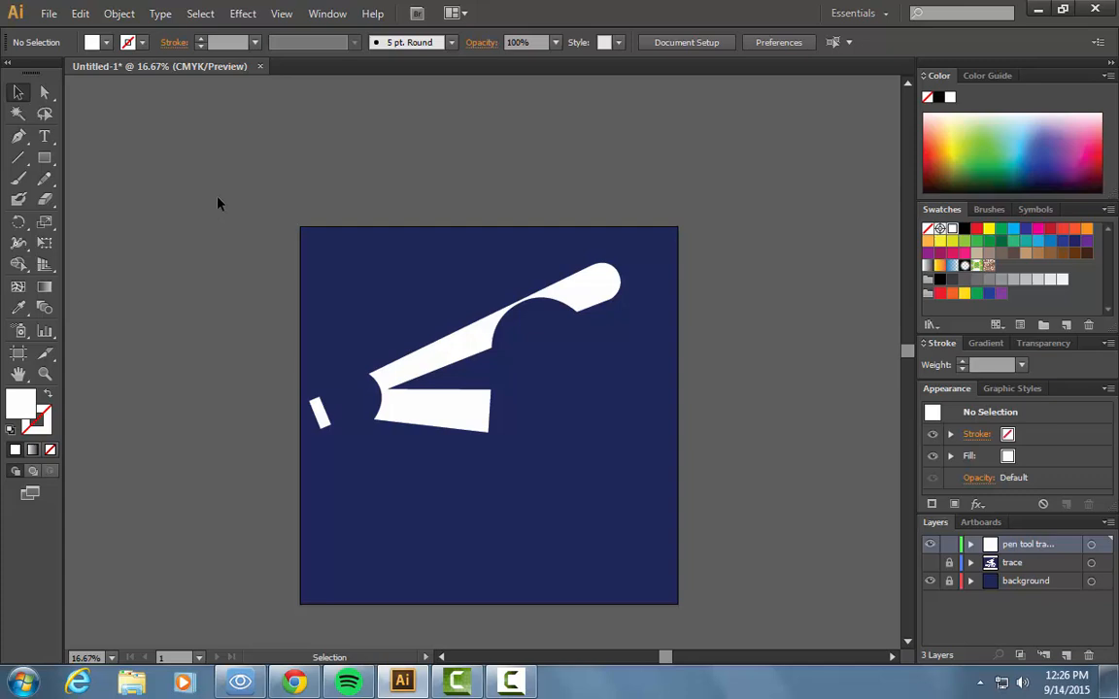
{"action": "left_click", "coordinate": [930, 564]}
Draw a circle roughly the size of the red ball with the Ellipse tool and remove its fill.
{"action": "key", "text": "ctrl+plus"}
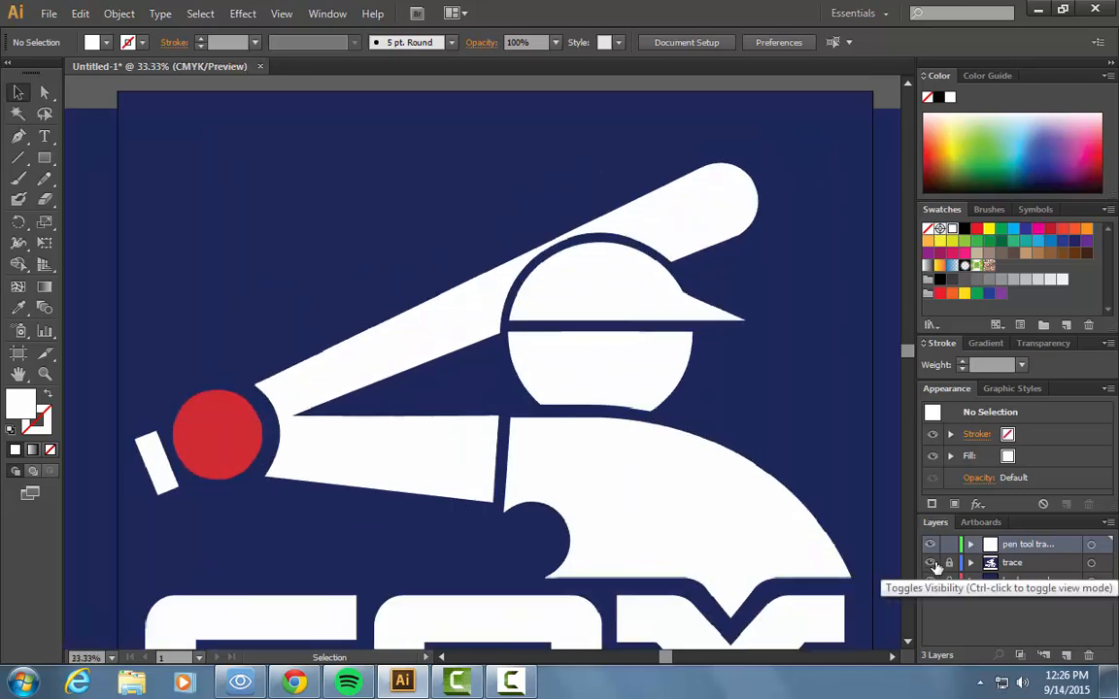
{"action": "scroll", "coordinate": [816, 510], "scroll_direction": "down", "scroll_amount": 3}
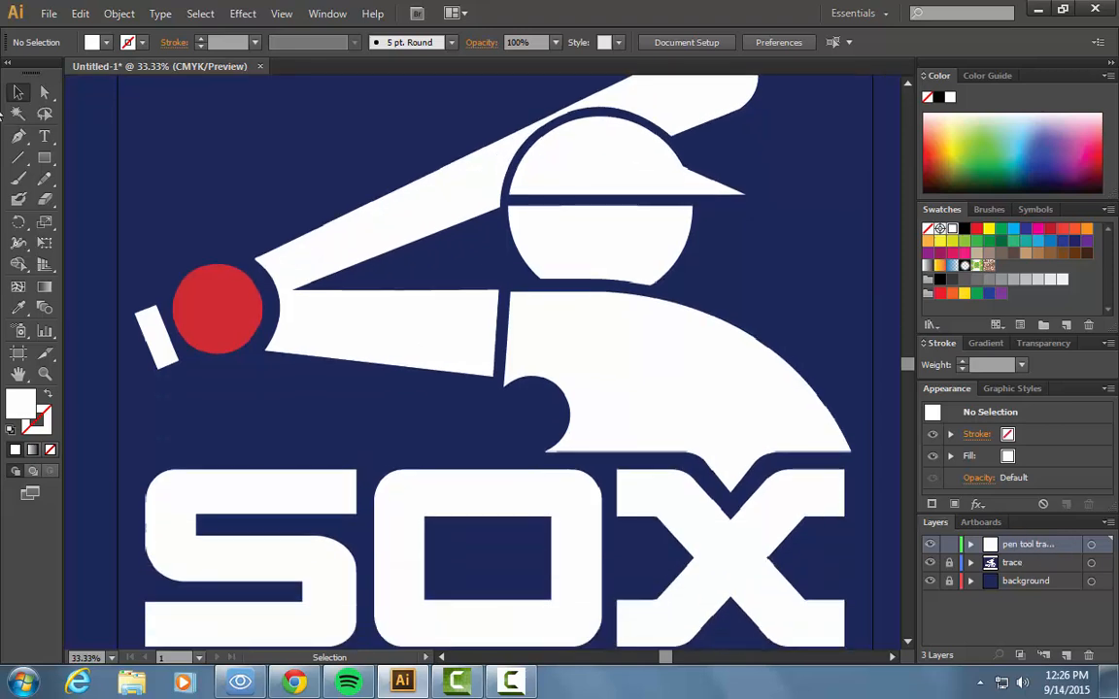
{"action": "left_click", "coordinate": [43, 161]}
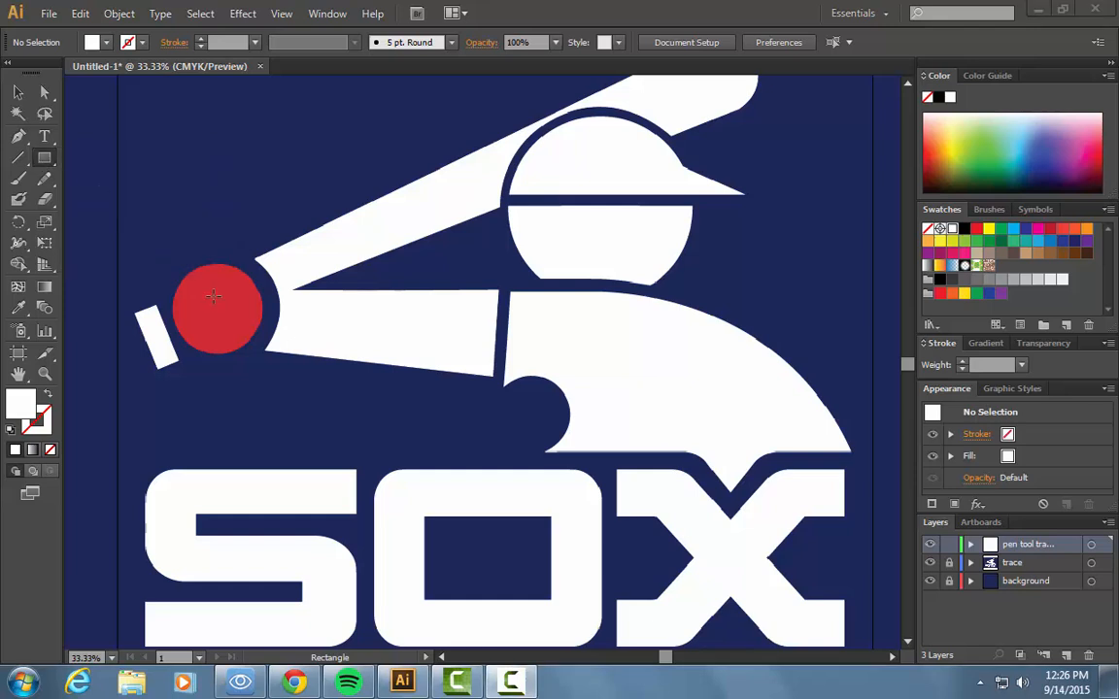
{"action": "left_click", "coordinate": [42, 161]}
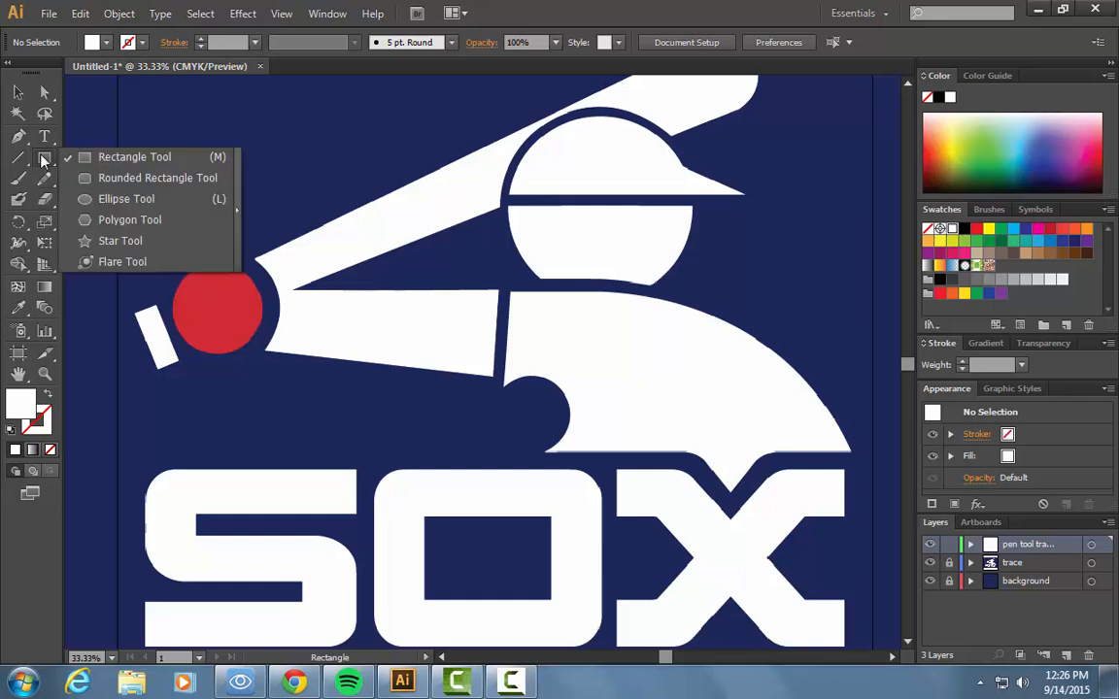
{"action": "left_click", "coordinate": [142, 198]}
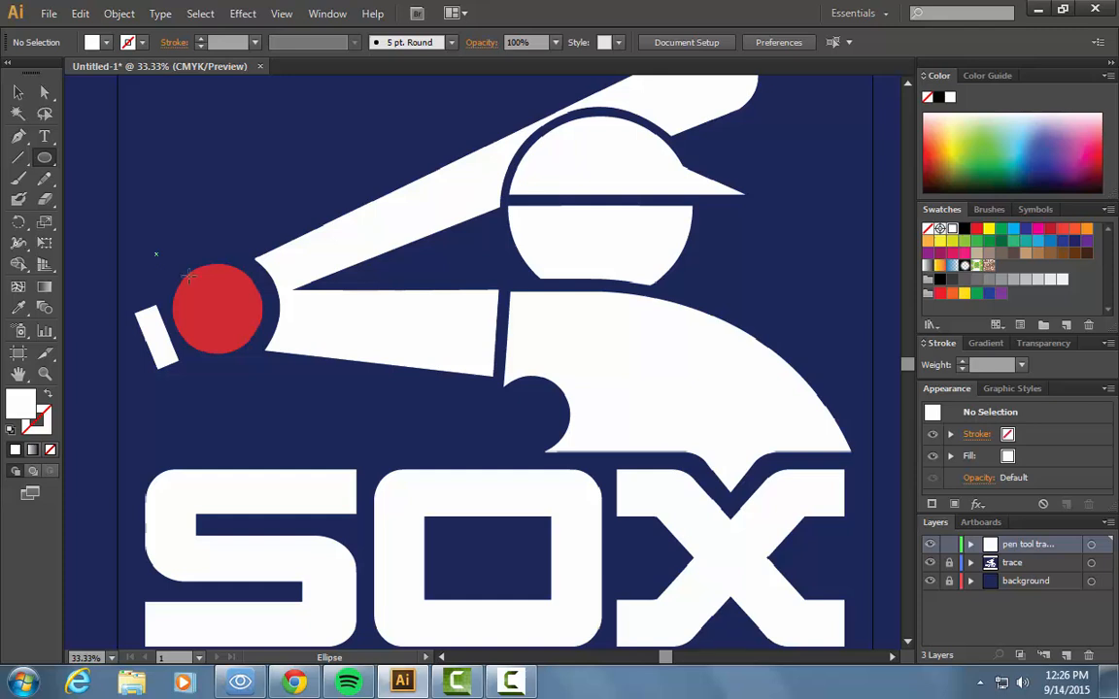
{"action": "left_click_drag", "start_coordinate": [190, 277], "coordinate": [246, 331]}
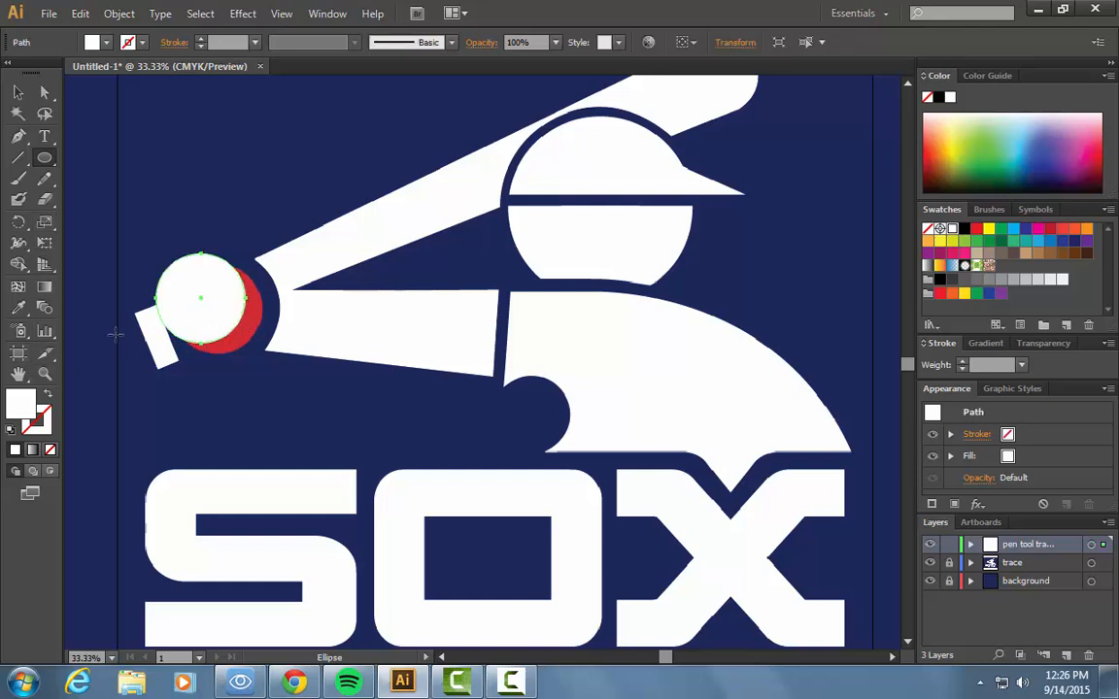
{"action": "left_click", "coordinate": [52, 452]}
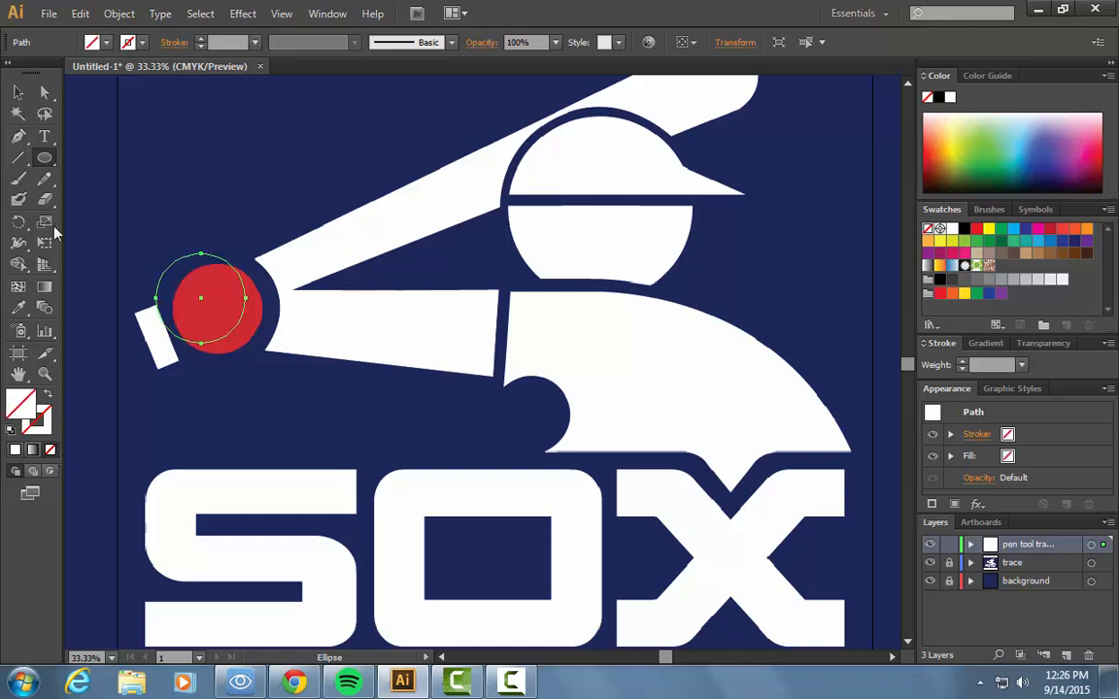
Move the circle onto the red ball, resize it to match the ball's outline, and fill it with the ball's red using the Eyedropper.
{"action": "left_click", "coordinate": [19, 93]}
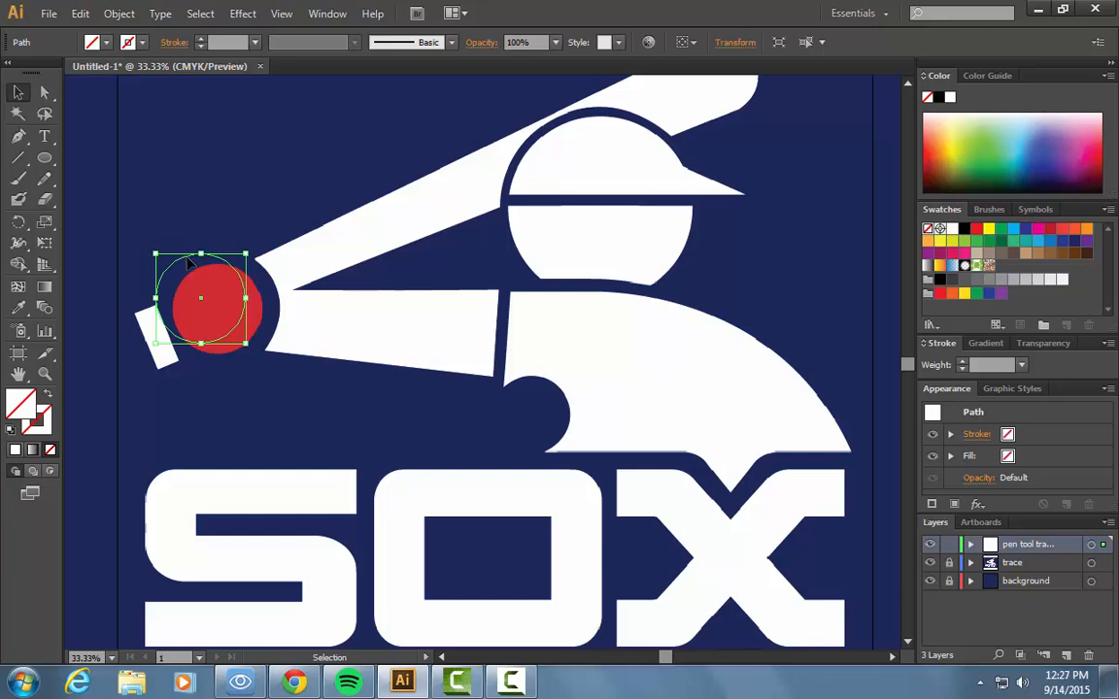
{"action": "left_click_drag", "start_coordinate": [189, 261], "coordinate": [223, 284]}
{"action": "mouse_move", "coordinate": [264, 355]}
{"action": "left_mouse_down"}
{"action": "mouse_move", "coordinate": [253, 344]}
{"action": "mouse_move", "coordinate": [263, 356]}
{"action": "left_mouse_up"}
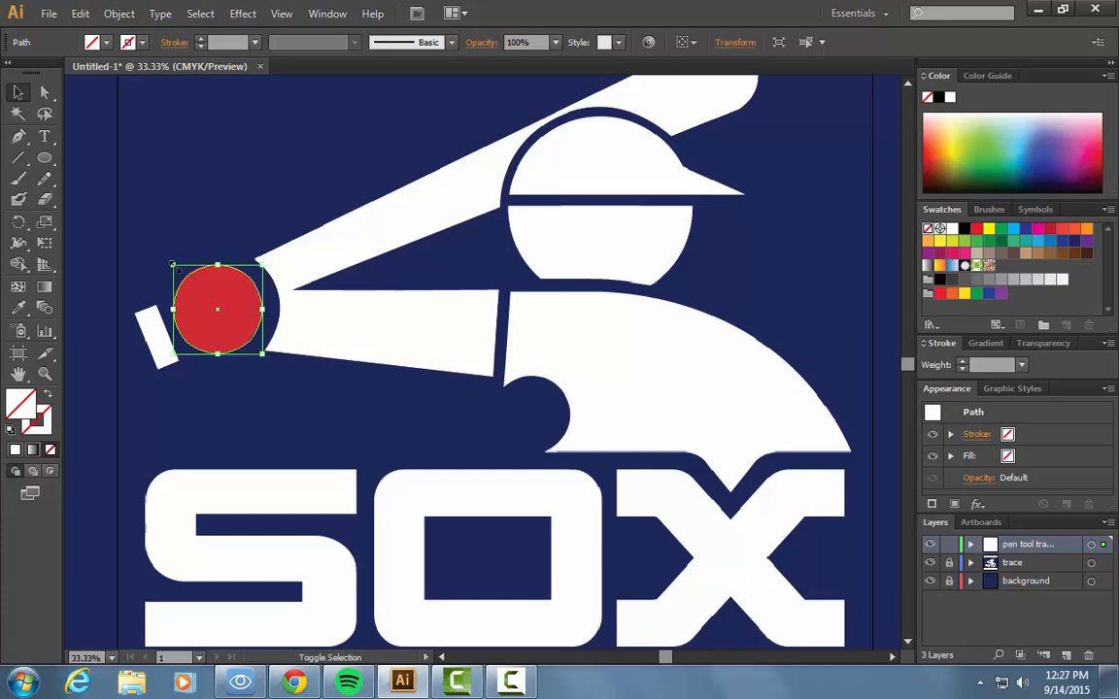
{"action": "left_click_drag", "start_coordinate": [173, 264], "coordinate": [170, 263]}
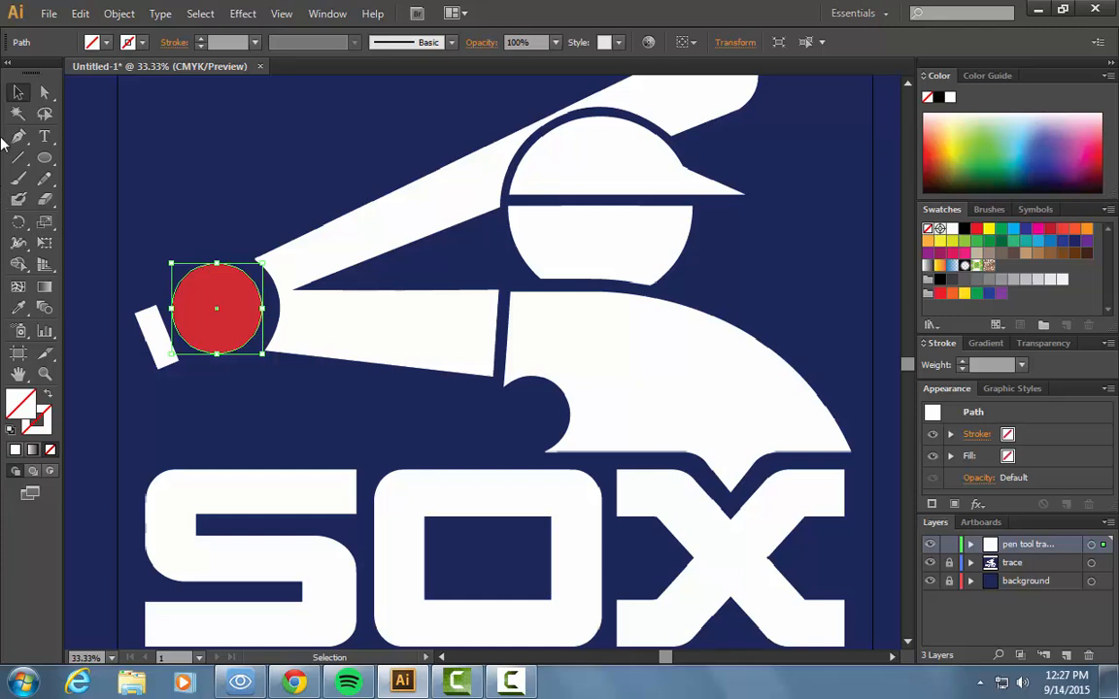
{"action": "left_click", "coordinate": [17, 307]}
{"action": "left_click", "coordinate": [195, 299]}
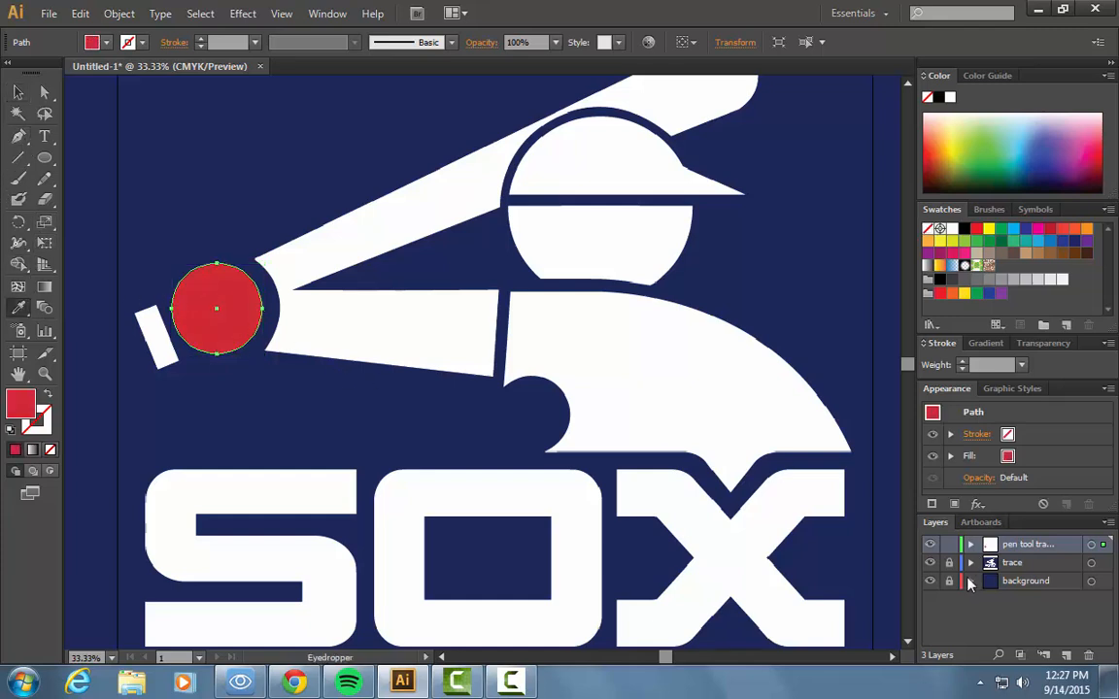
Hide the trace layer to check the red ball against the navy background, deselect it, and show the layer again.
{"action": "left_click", "coordinate": [931, 564]}
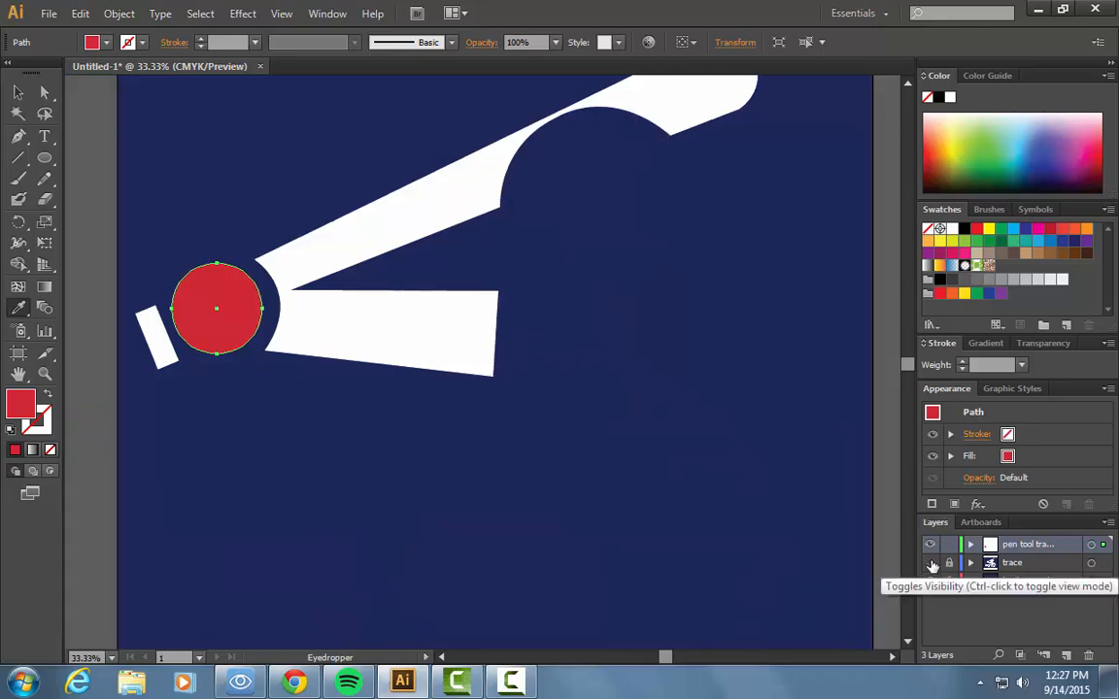
{"action": "key", "text": "ctrl+minus"}
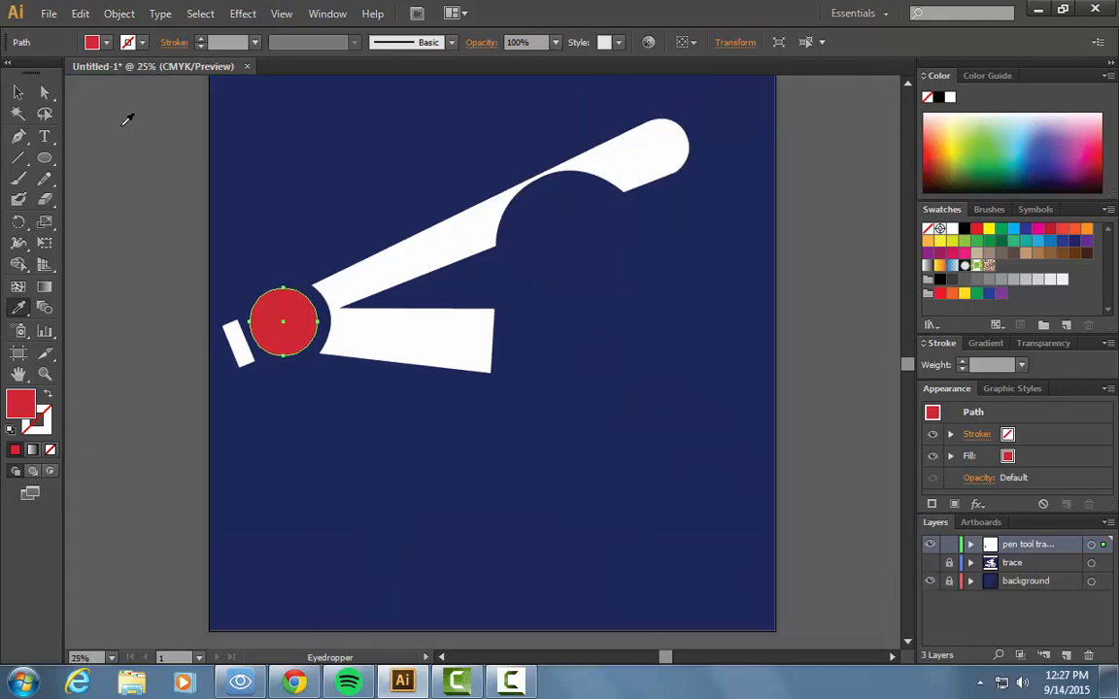
{"action": "left_click", "coordinate": [17, 92]}
{"action": "left_click", "coordinate": [94, 153]}
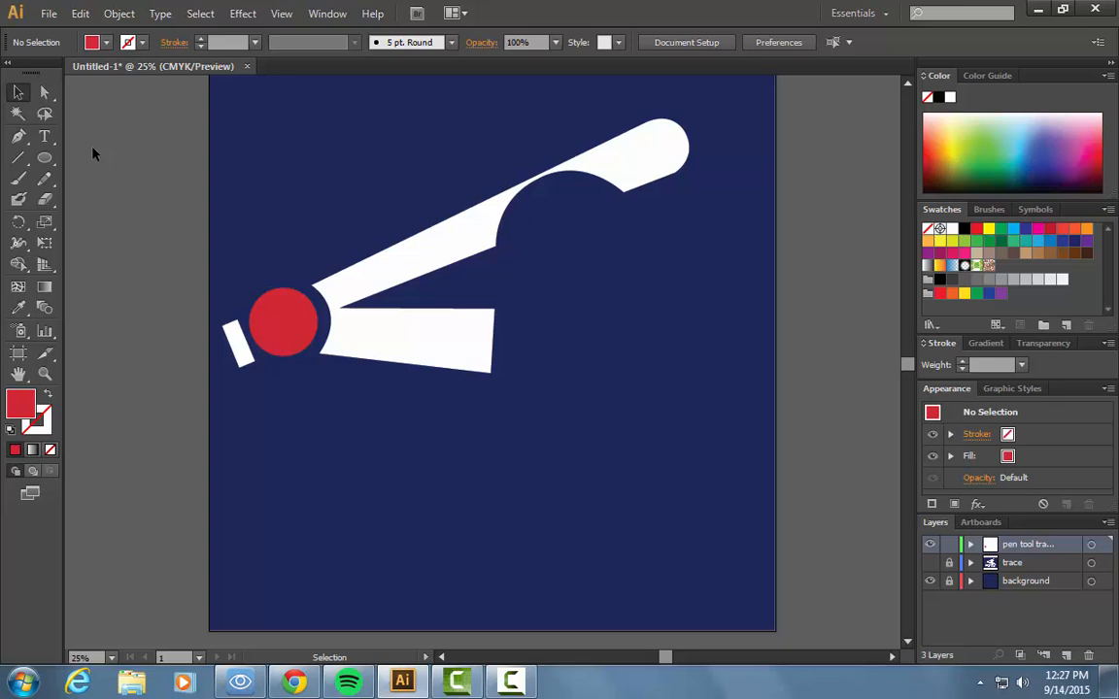
{"action": "key", "text": "ctrl+plus"}
{"action": "key", "text": "ctrl+minus"}
{"action": "left_click", "coordinate": [930, 562]}
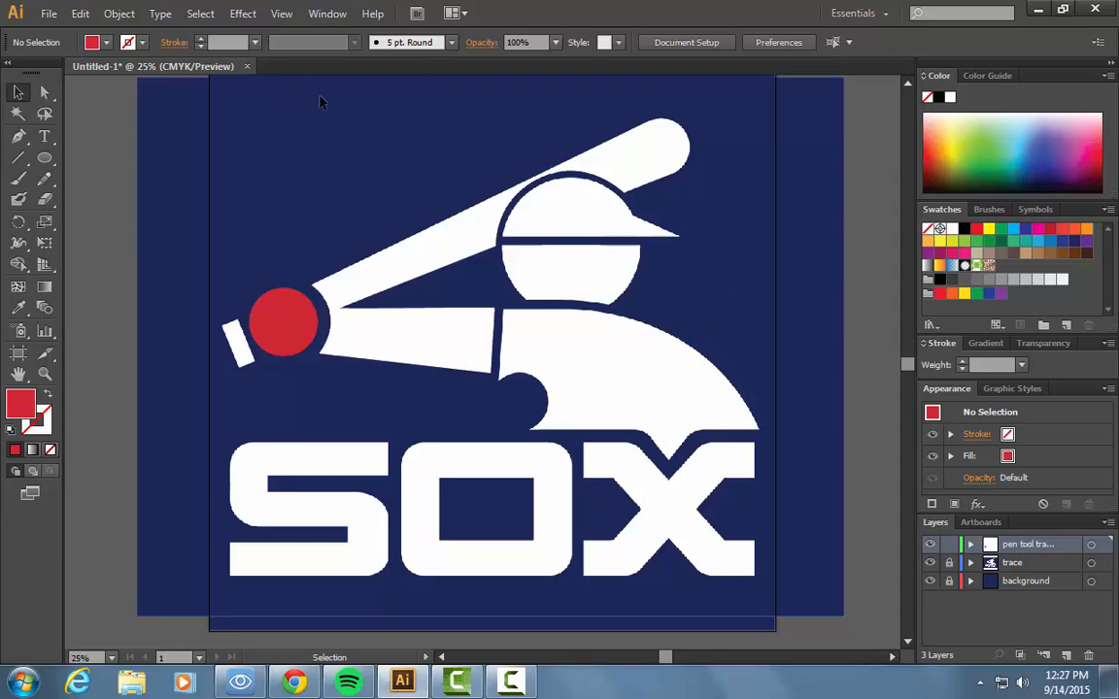
Start an unfilled Pen path at the tip of the cap's brim and run it straight along the cap's lower edge to the back corner.
{"action": "key", "text": "ctrl+plus"}
{"action": "key", "text": "ctrl+plus"}
{"action": "key", "text": "ctrl+plus"}
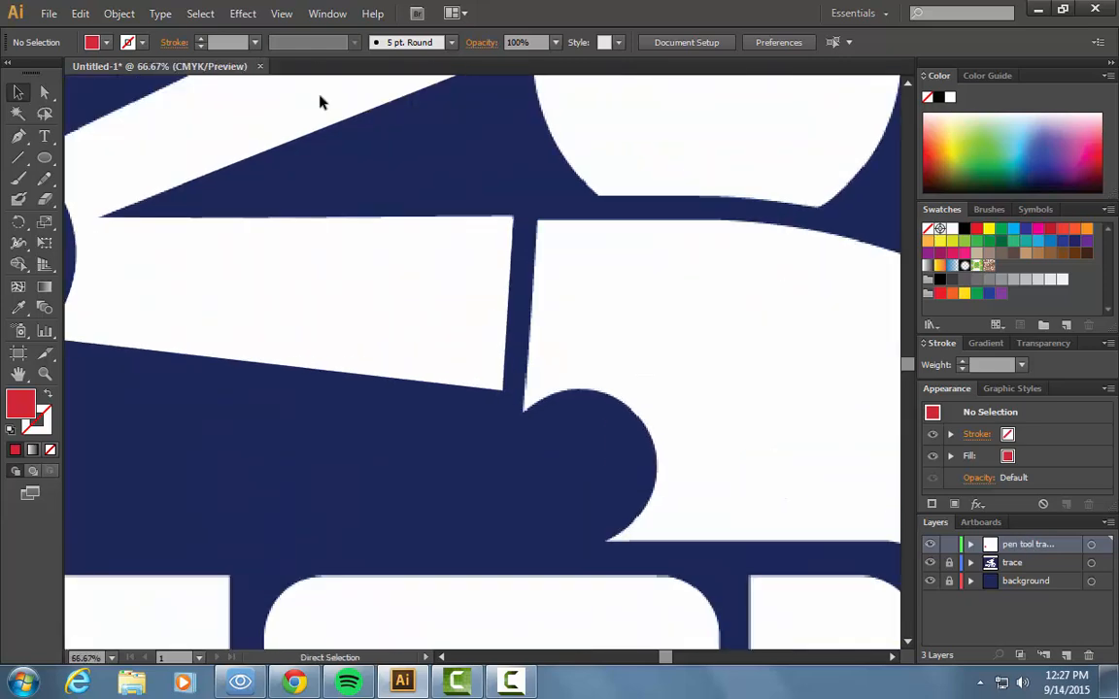
{"action": "scroll", "coordinate": [670, 300], "scroll_direction": "up", "scroll_amount": 6}
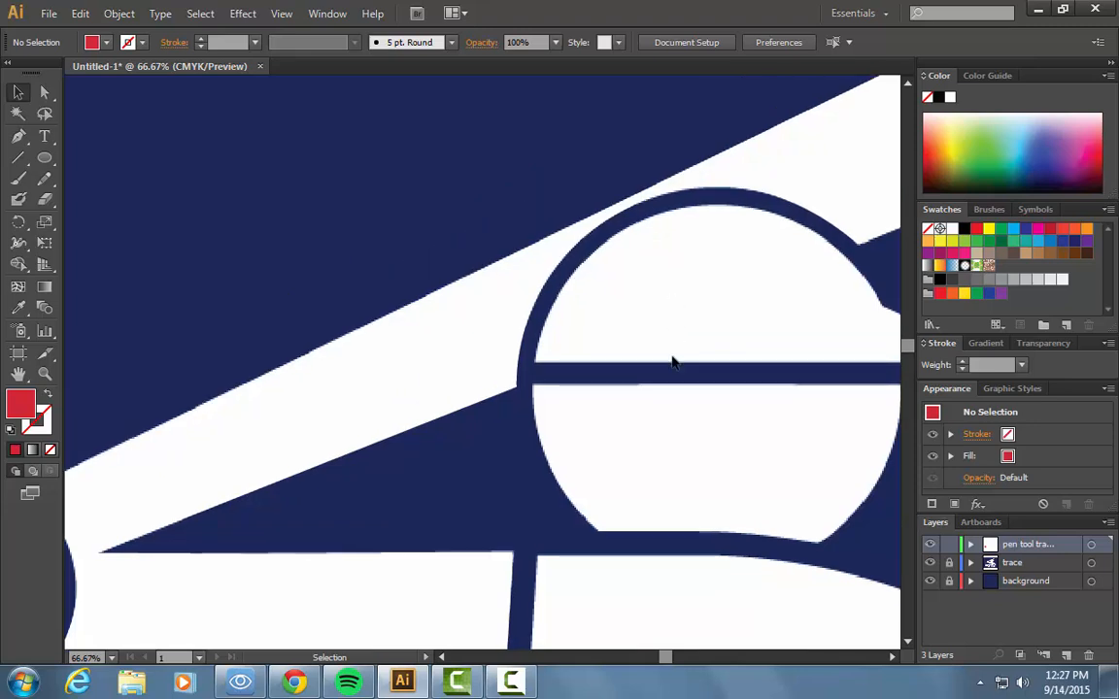
{"action": "left_click_drag", "start_coordinate": [669, 663], "coordinate": [675, 663]}
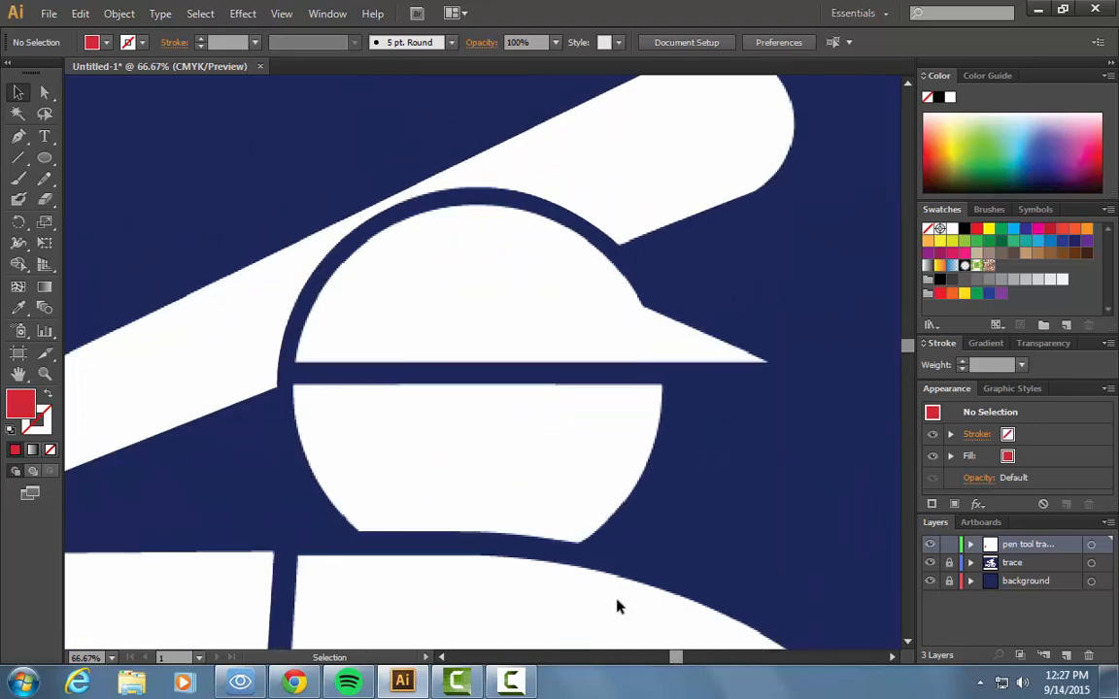
{"action": "left_click", "coordinate": [18, 139]}
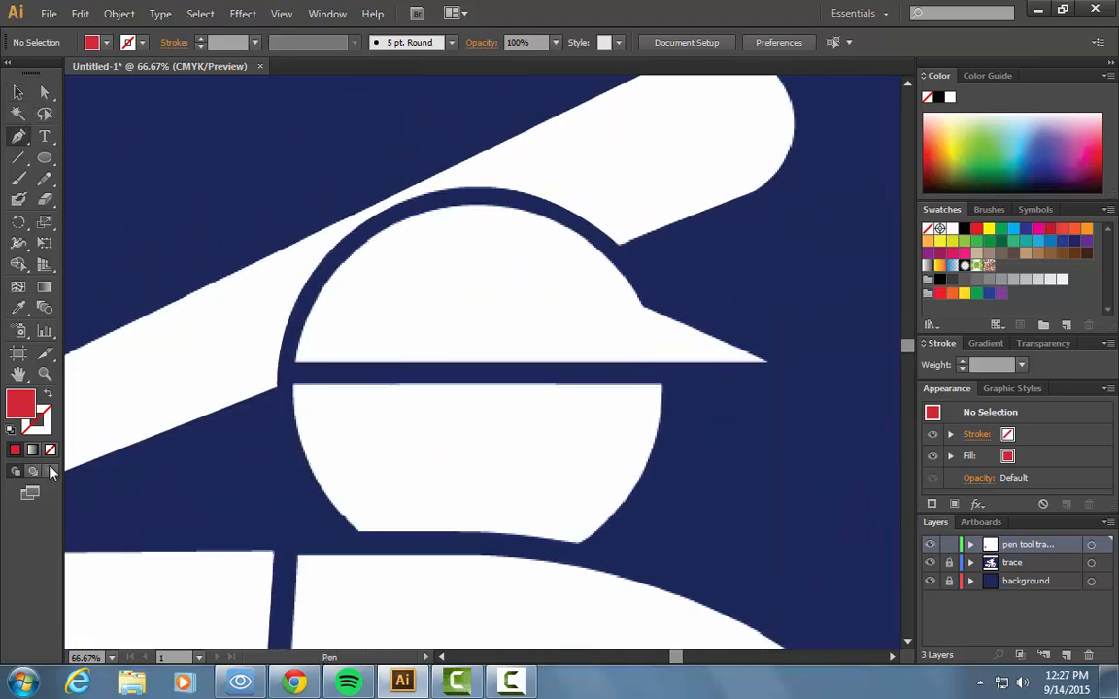
{"action": "key", "text": "/"}
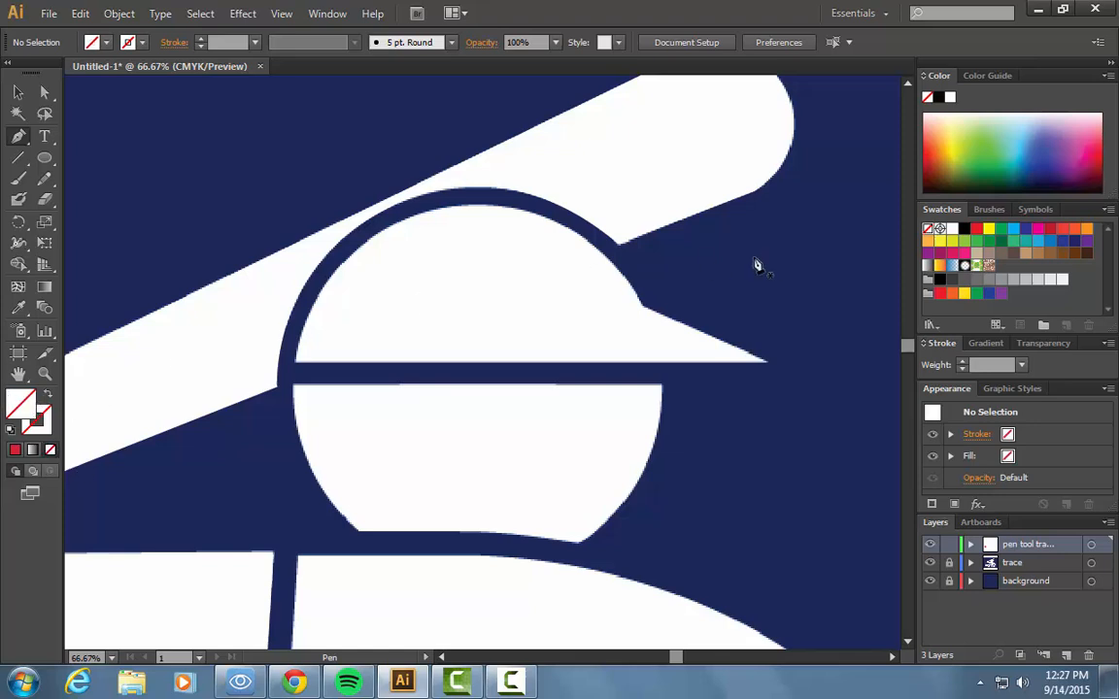
{"action": "left_click", "coordinate": [766, 364]}
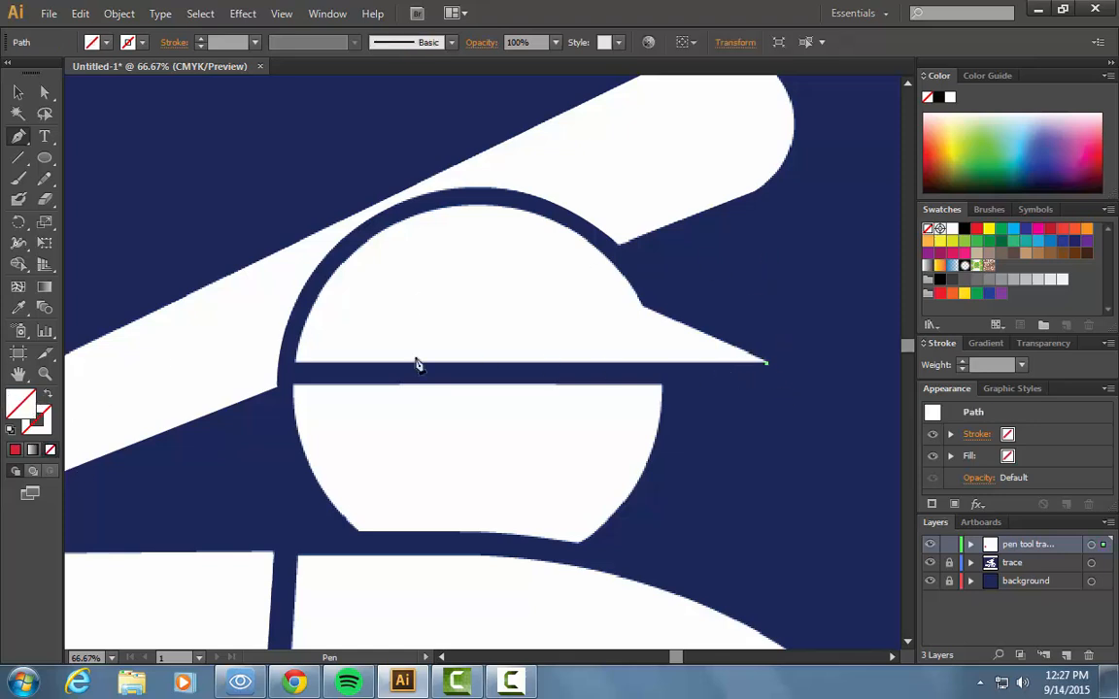
{"action": "left_click", "coordinate": [297, 365]}
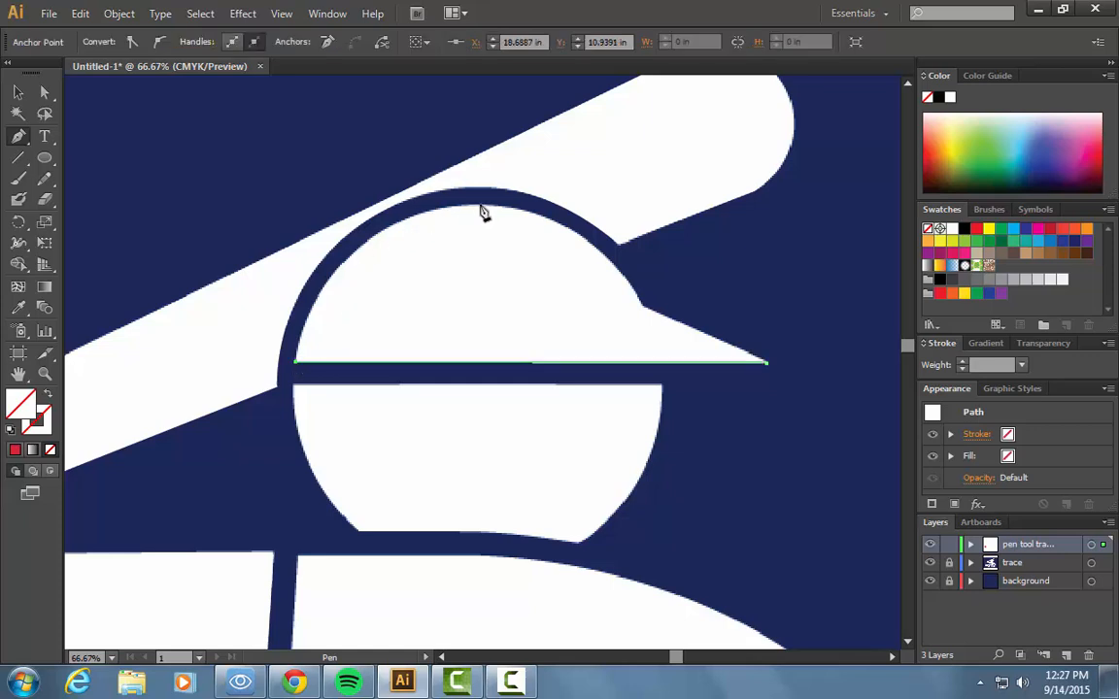
Curve the path over the cap's crown to the brim, close it at the brim's tip, and fill the cap white with the Eyedropper.
{"action": "left_click_drag", "start_coordinate": [480, 207], "coordinate": [644, 208]}
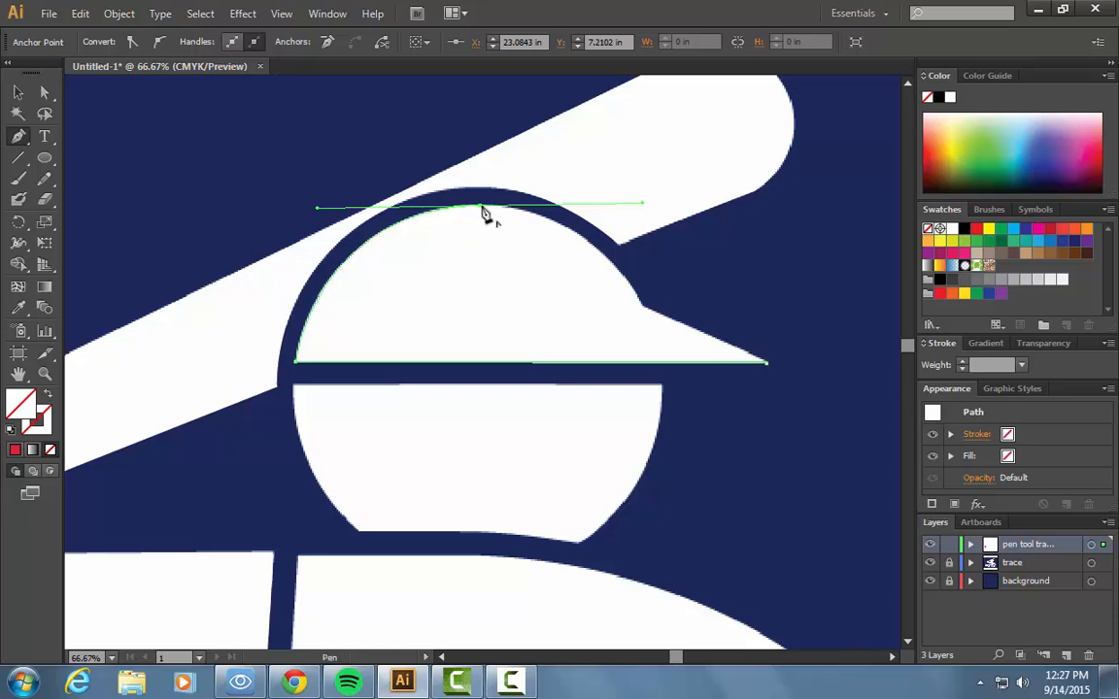
{"action": "left_click", "coordinate": [485, 208]}
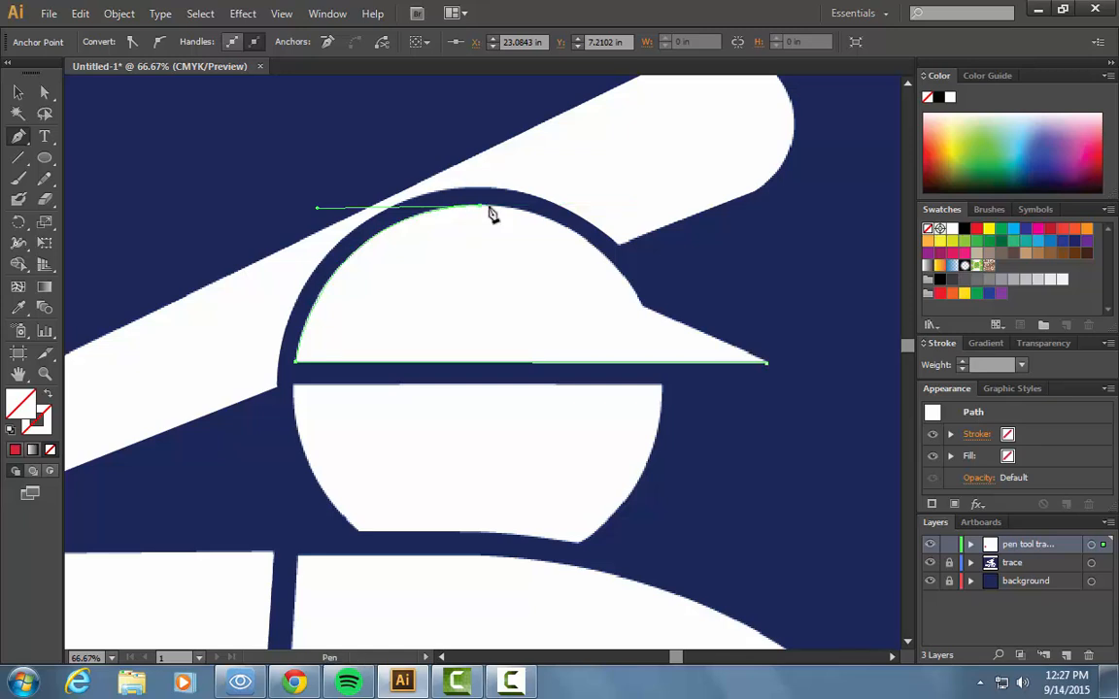
{"action": "left_click_drag", "start_coordinate": [642, 305], "coordinate": [700, 410]}
{"action": "left_click", "coordinate": [641, 306]}
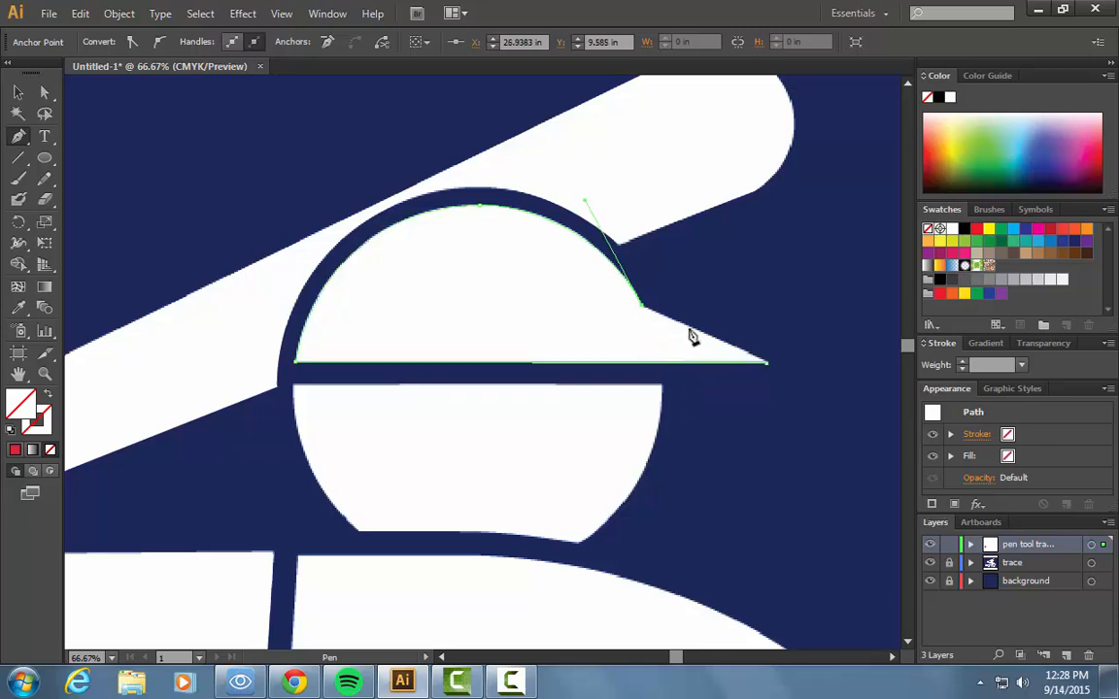
{"action": "left_click", "coordinate": [768, 368]}
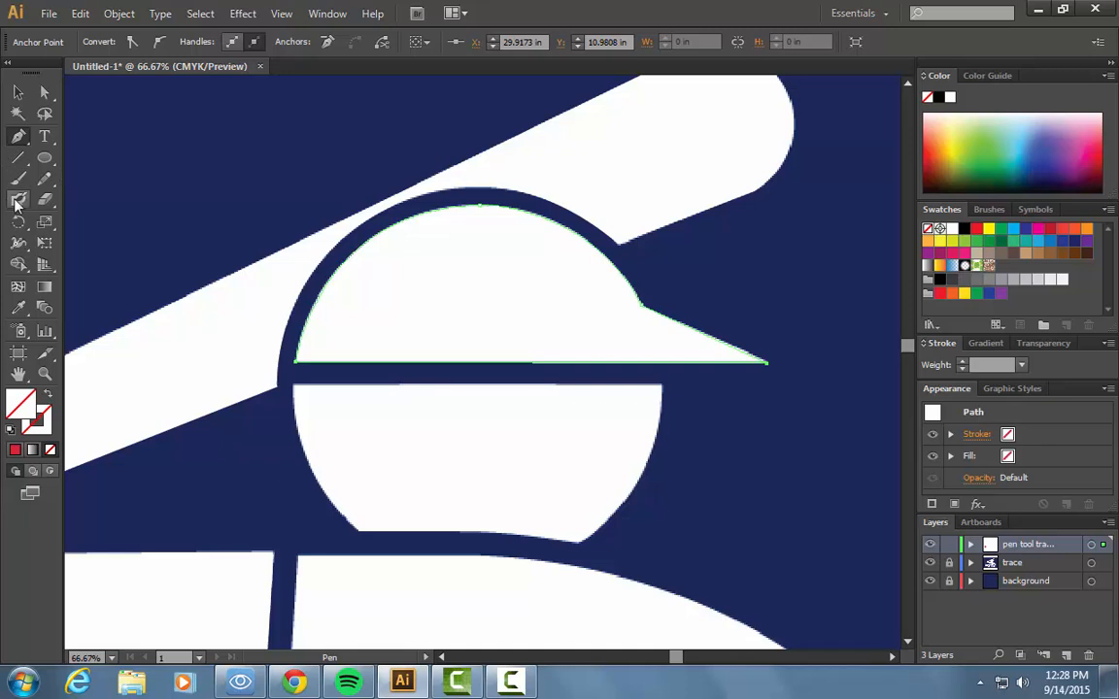
{"action": "left_click", "coordinate": [17, 307]}
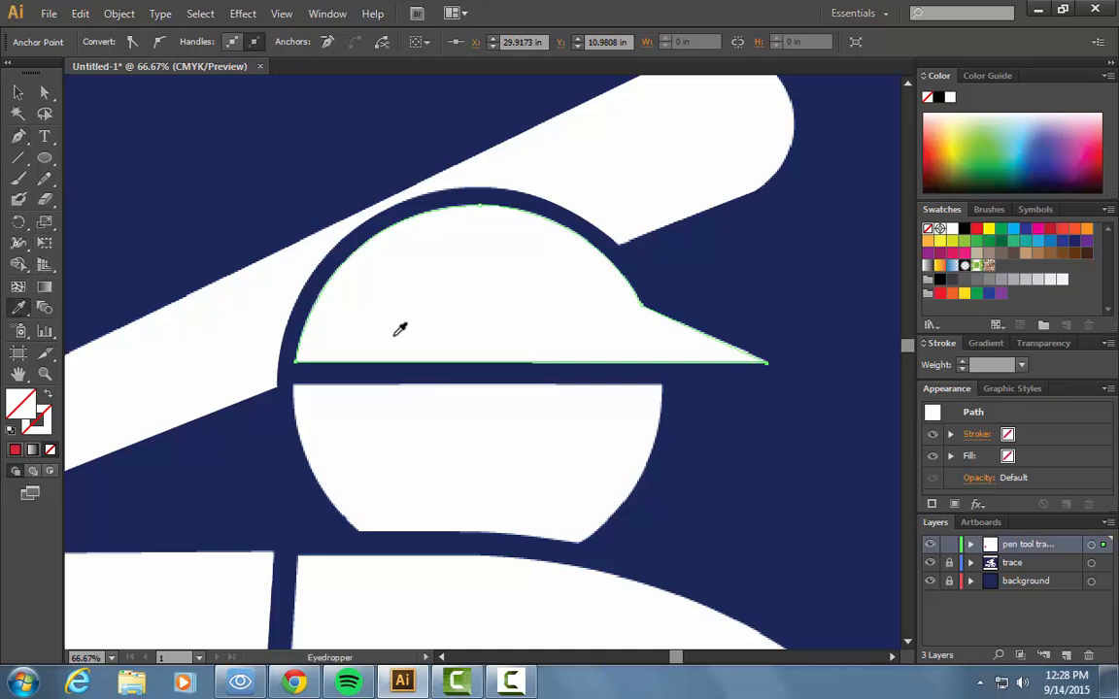
{"action": "left_click", "coordinate": [399, 323]}
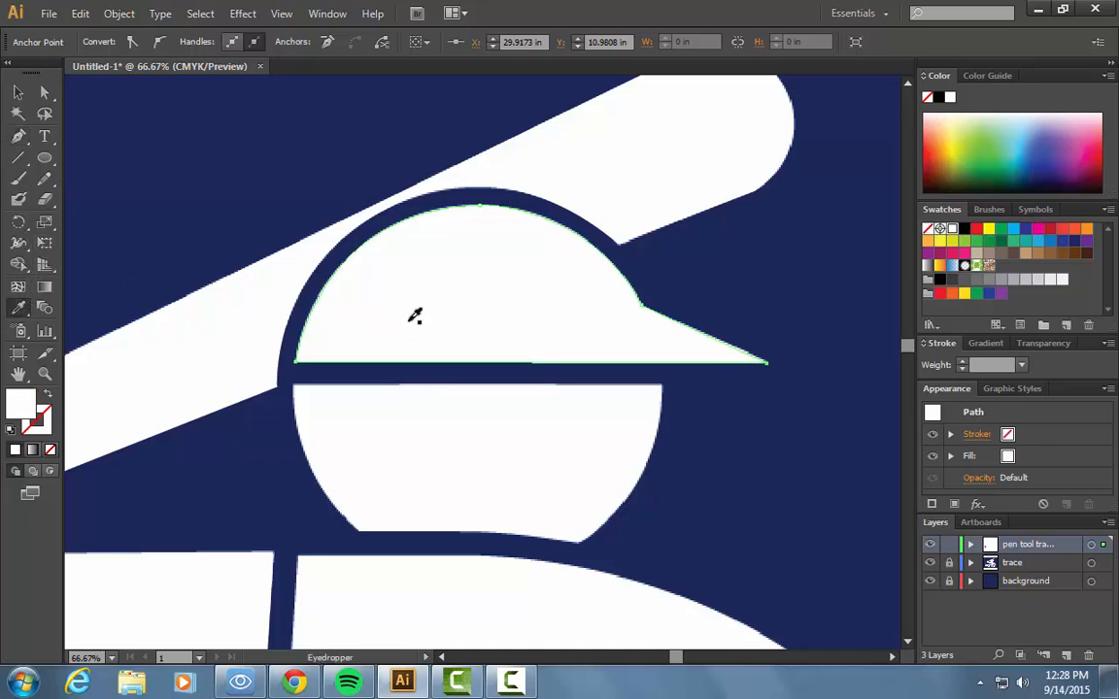
Hide the trace layer to check the traced cap with the other shapes, deselect it, and show the layer again.
{"action": "key", "text": "ctrl+minus"}
{"action": "key", "text": "ctrl+minus"}
{"action": "key", "text": "ctrl+minus"}
{"action": "key", "text": "ctrl+minus"}
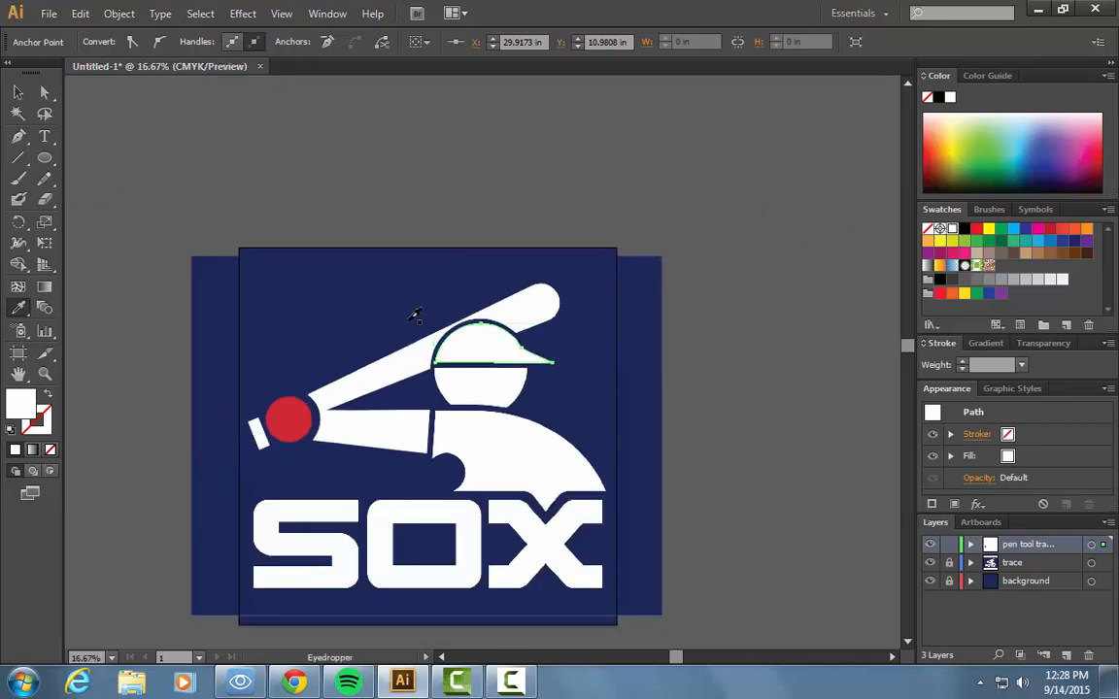
{"action": "left_click", "coordinate": [930, 562]}
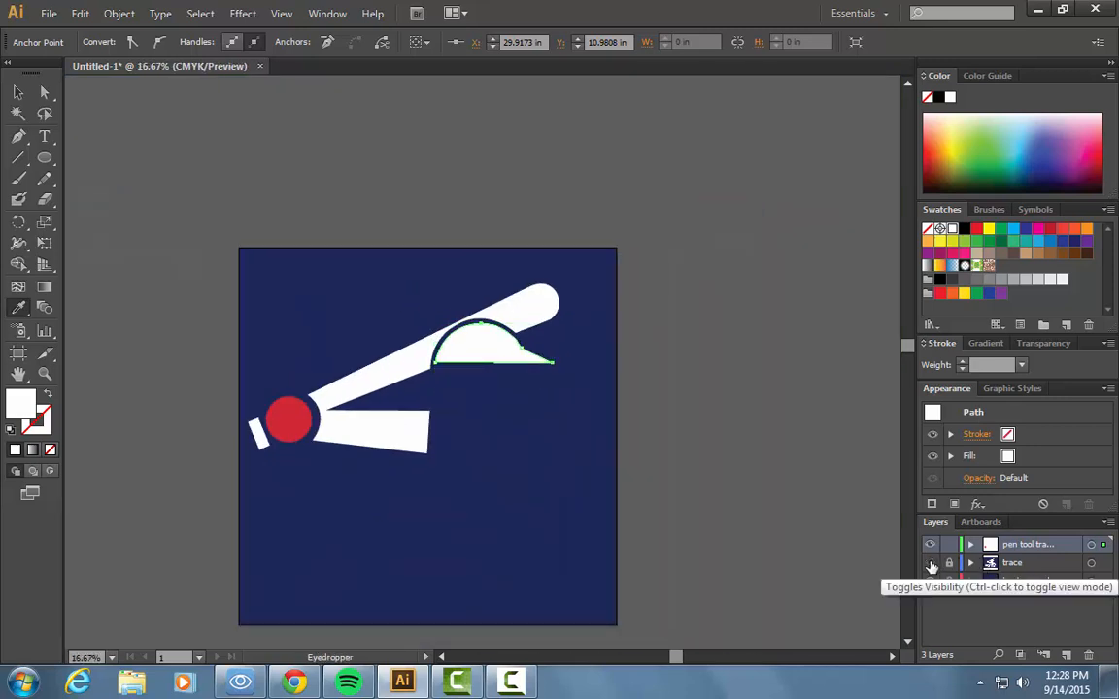
{"action": "left_click", "coordinate": [18, 91]}
{"action": "left_click", "coordinate": [162, 184]}
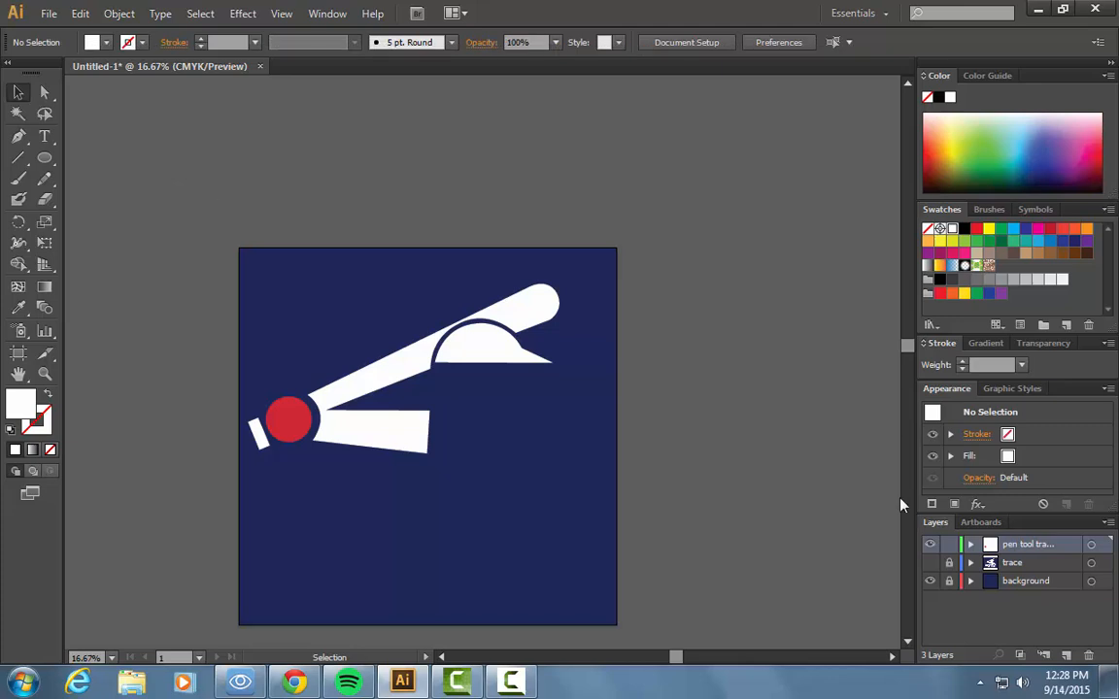
{"action": "left_click", "coordinate": [930, 562]}
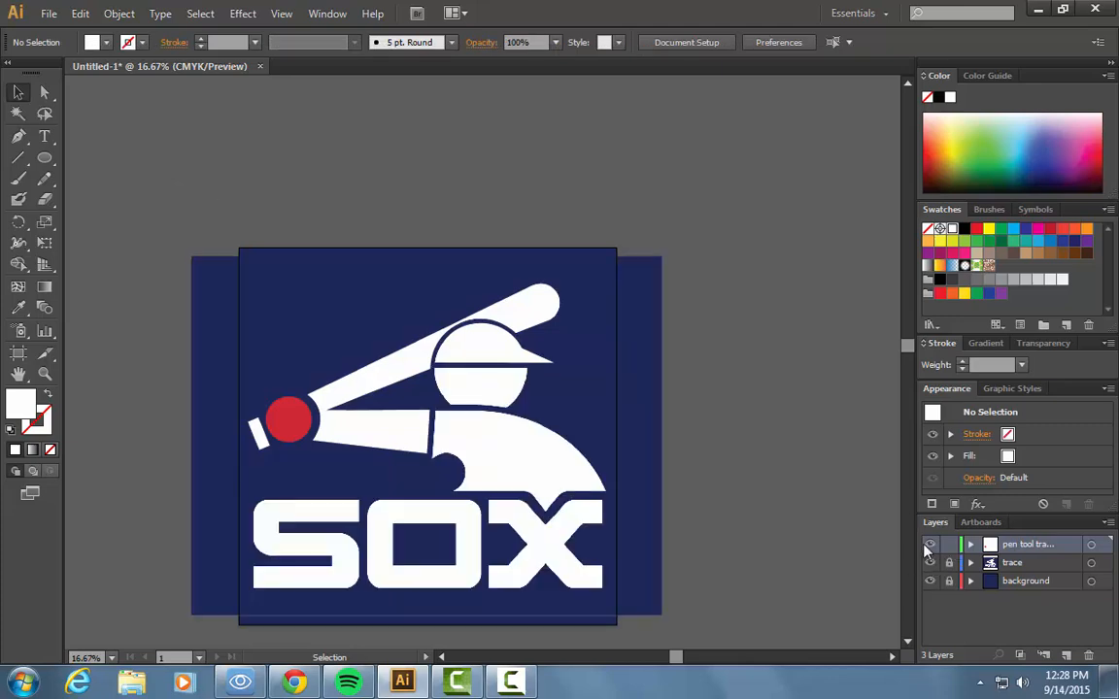
Start an unfilled Pen path at the face's upper back corner, run it straight along the top edge, and curve it down to the chin.
{"action": "key", "text": "ctrl+plus"}
{"action": "key", "text": "ctrl+plus"}
{"action": "key", "text": "ctrl+plus"}
{"action": "key", "text": "ctrl+plus"}
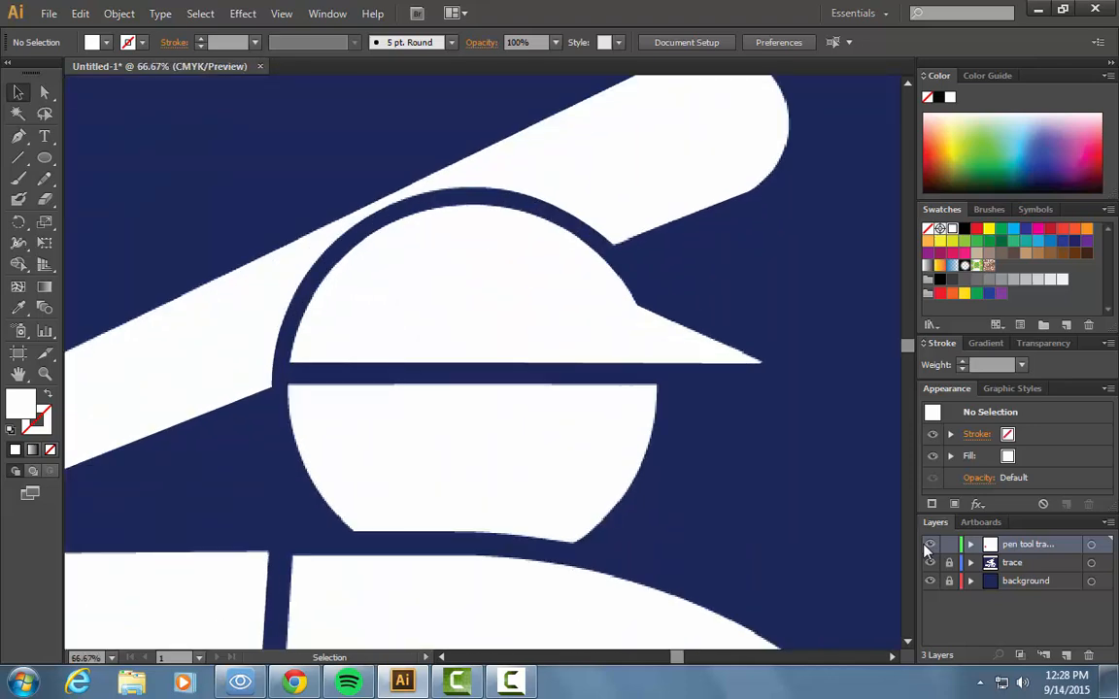
{"action": "scroll", "coordinate": [820, 463], "scroll_direction": "down", "scroll_amount": 5}
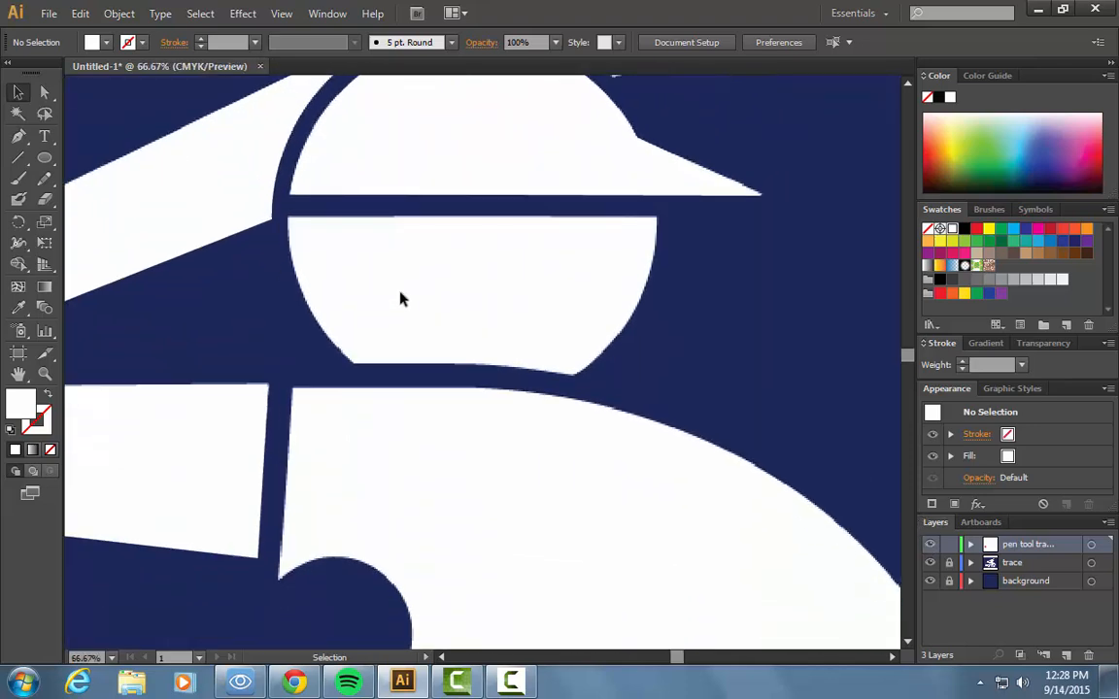
{"action": "left_click", "coordinate": [19, 136]}
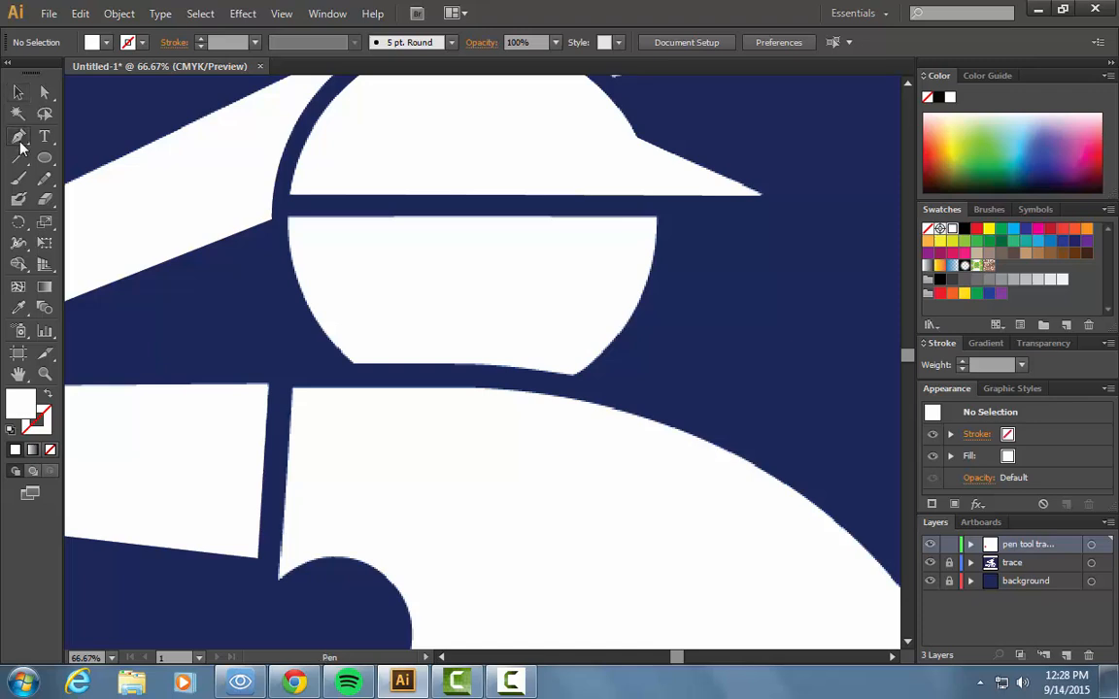
{"action": "left_click", "coordinate": [50, 450]}
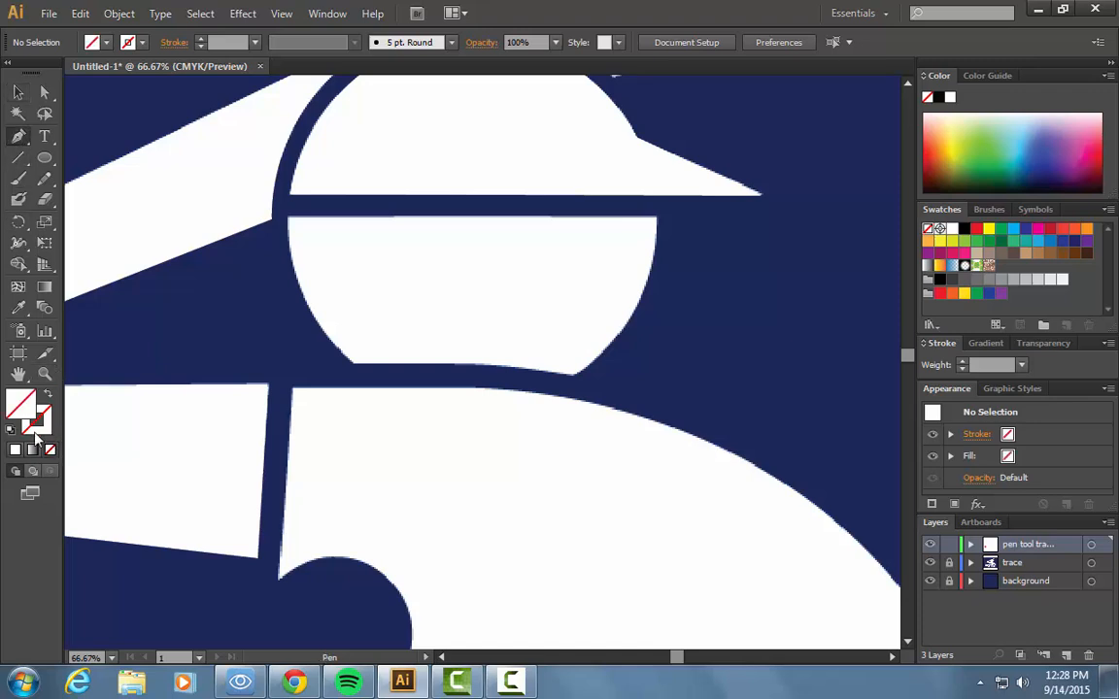
{"action": "left_click", "coordinate": [289, 218]}
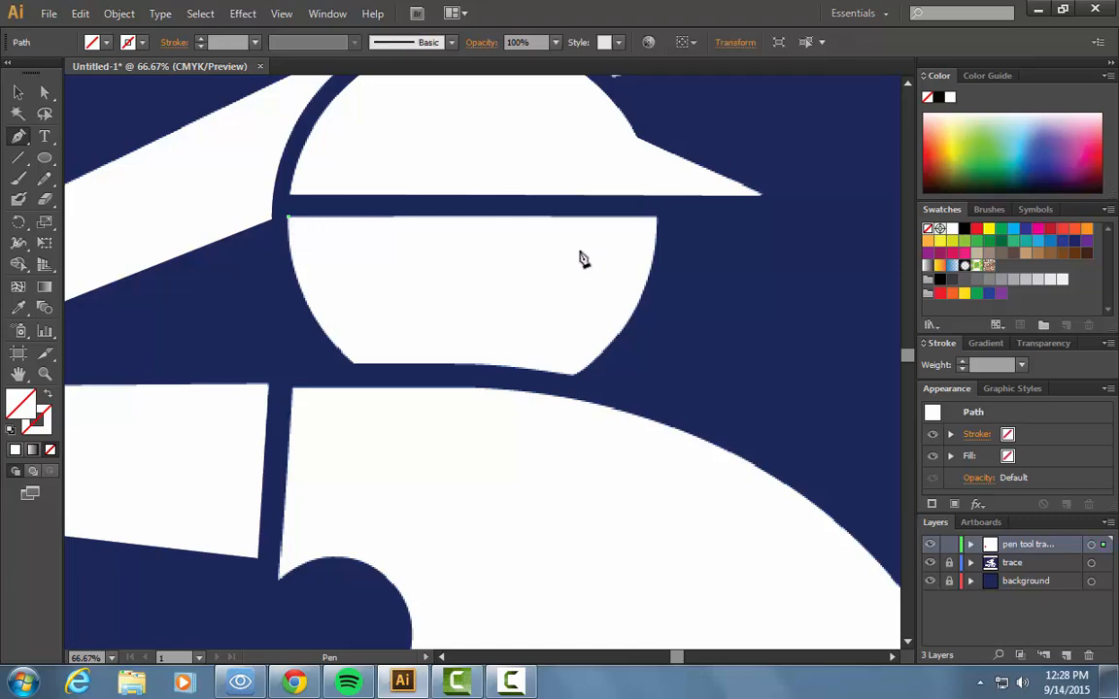
{"action": "left_click", "coordinate": [657, 219]}
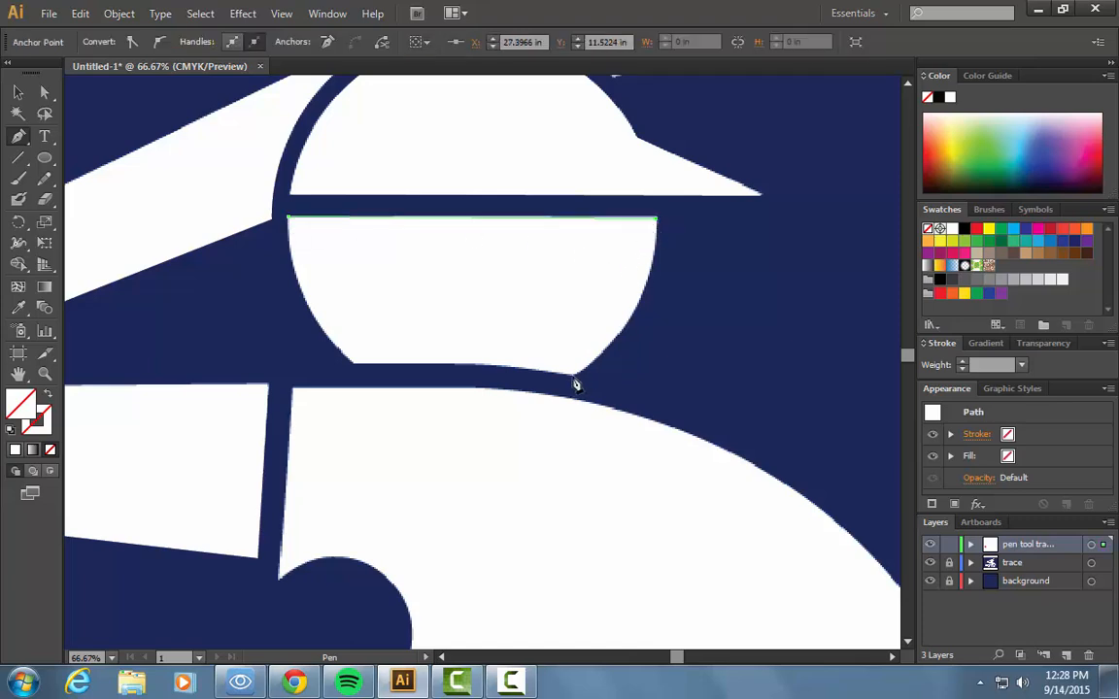
{"action": "left_click_drag", "start_coordinate": [573, 376], "coordinate": [476, 447]}
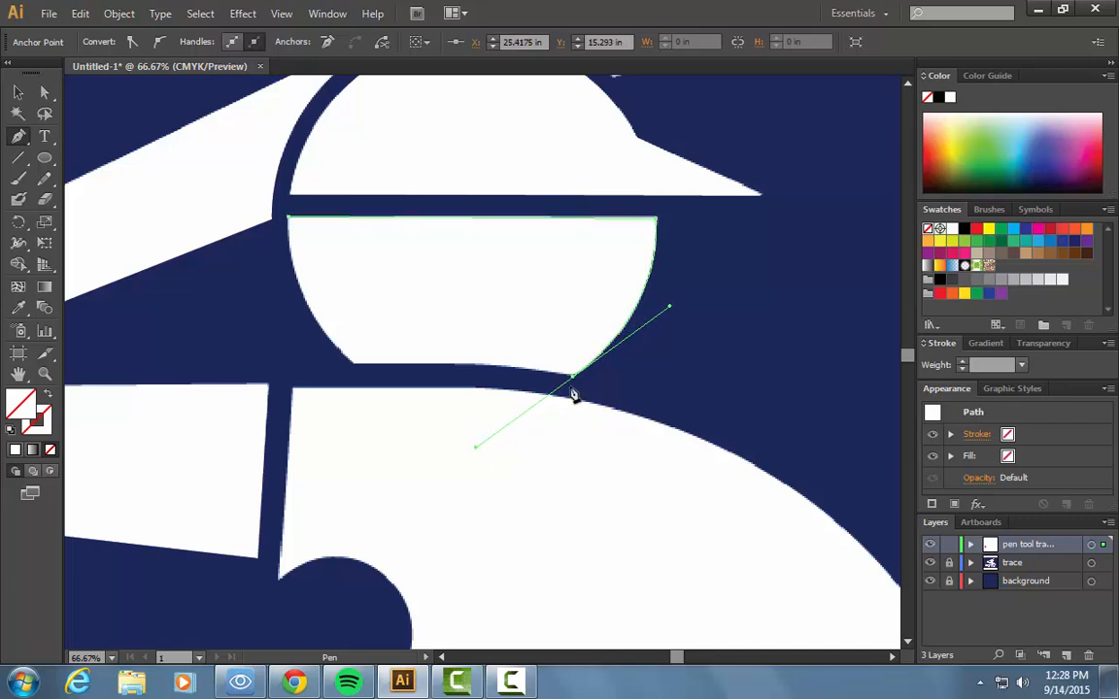
{"action": "left_click", "coordinate": [573, 376]}
Trace the face's lower edge and curved back, close the path at its starting corner, and fill the face white with the Eyedropper.
{"action": "left_click_drag", "start_coordinate": [455, 366], "coordinate": [406, 372]}
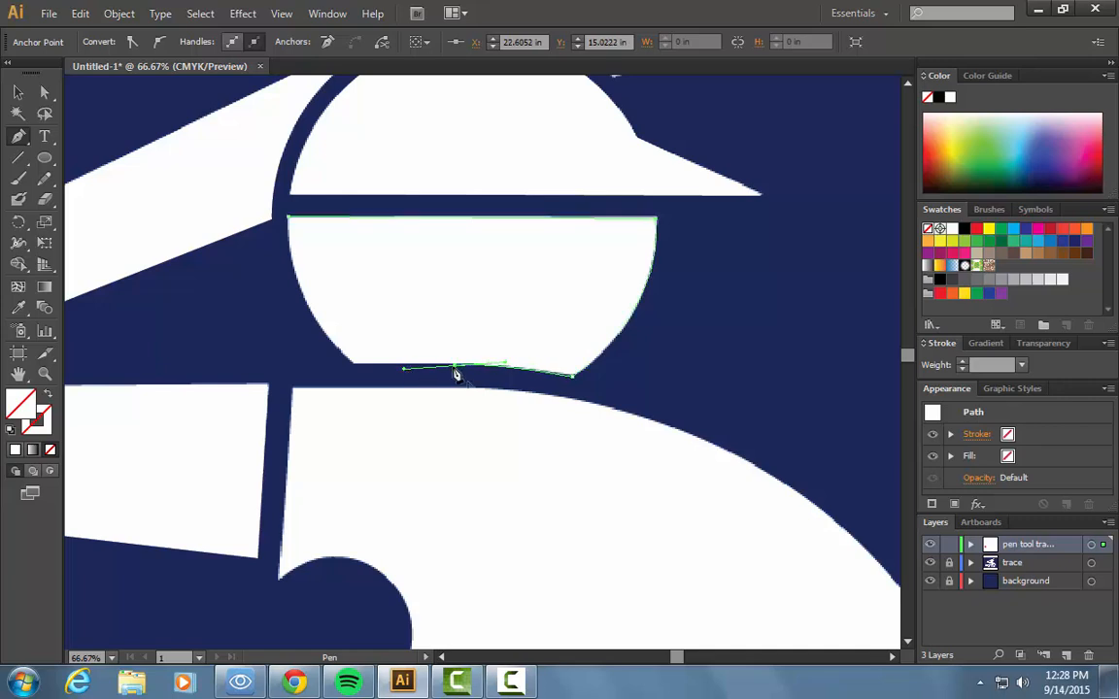
{"action": "left_click", "coordinate": [353, 366]}
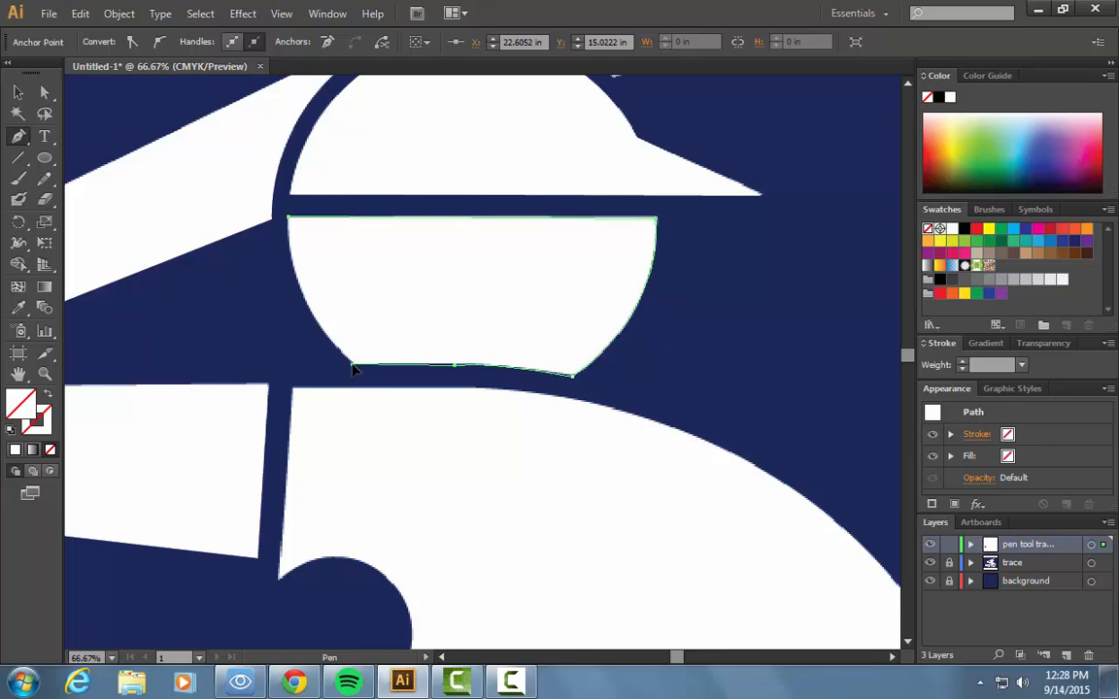
{"action": "left_click", "coordinate": [289, 219]}
{"action": "left_click_drag", "start_coordinate": [287, 178], "coordinate": [291, 131]}
{"action": "left_click", "coordinate": [18, 307]}
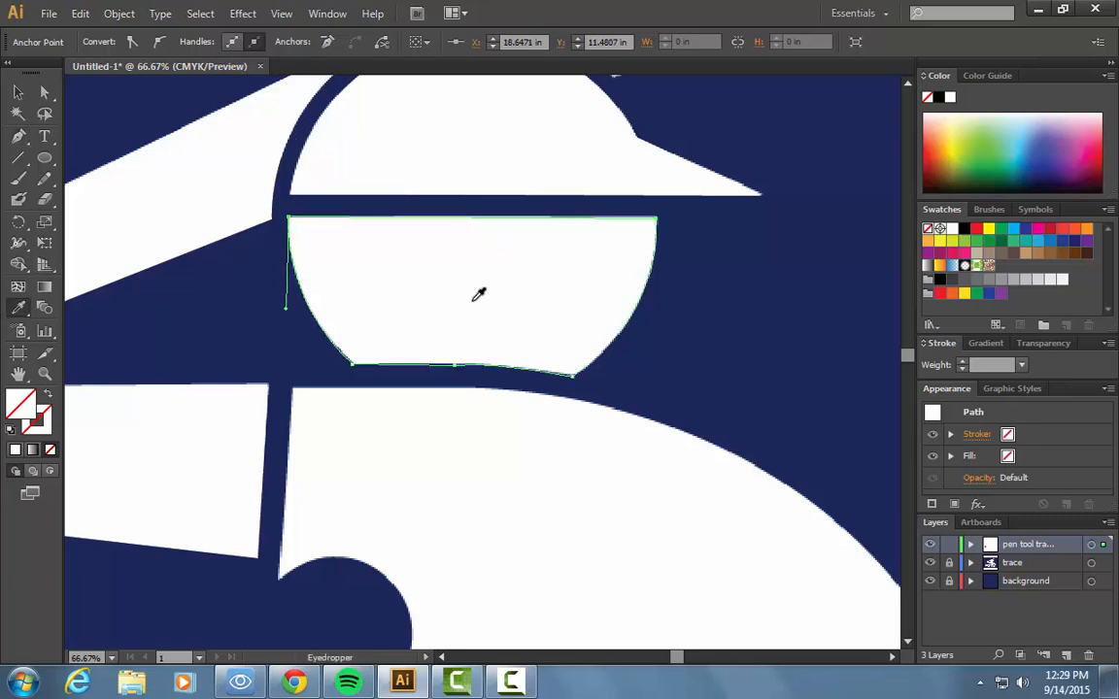
{"action": "left_click", "coordinate": [428, 274]}
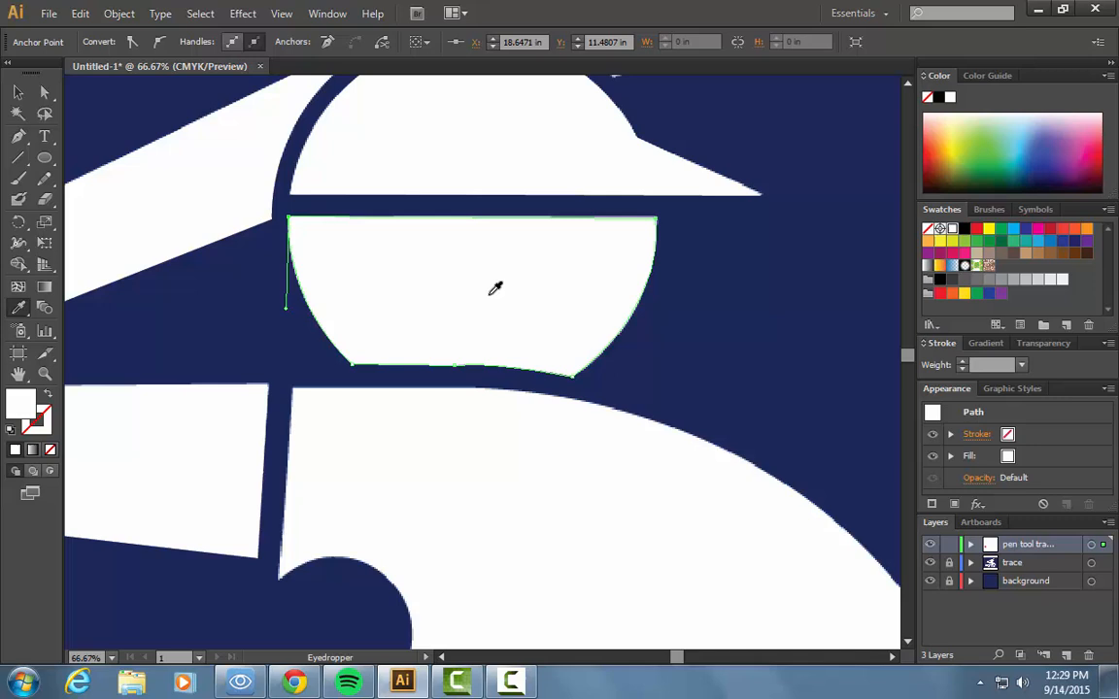
Hide the trace layer to check the traced face with the other shapes, deselect it, and show the layer again.
{"action": "left_click", "coordinate": [932, 564]}
{"action": "key", "text": "ctrl+minus"}
{"action": "key", "text": "ctrl+minus"}
{"action": "key", "text": "ctrl+minus"}
{"action": "key", "text": "ctrl+minus"}
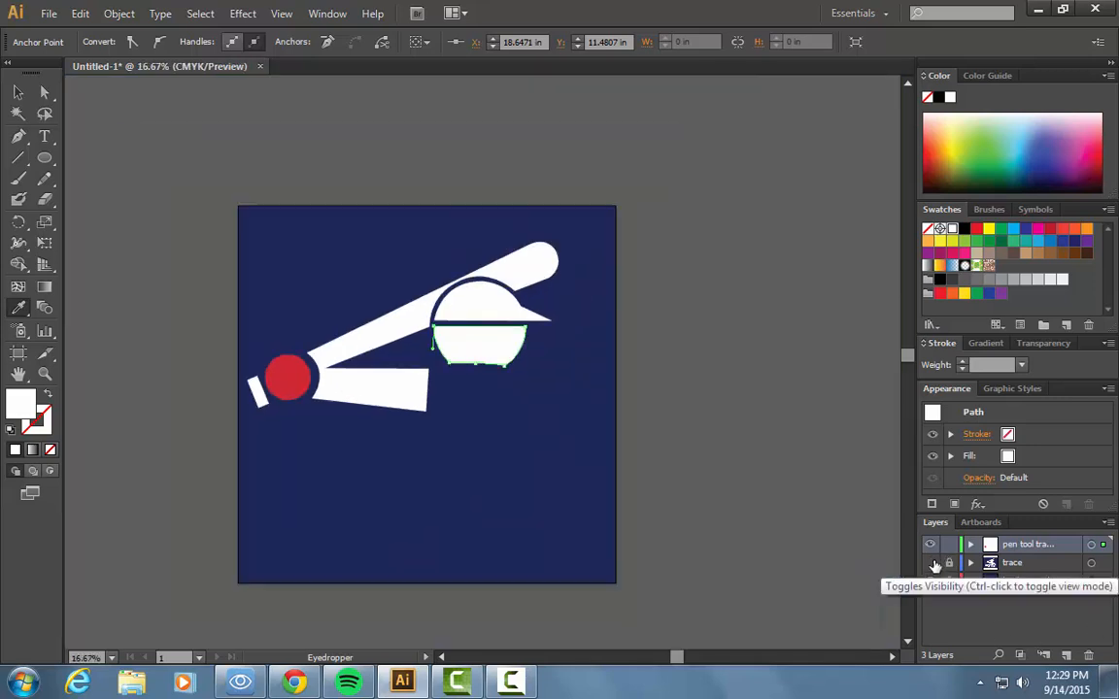
{"action": "left_click", "coordinate": [18, 92]}
{"action": "left_click", "coordinate": [700, 145]}
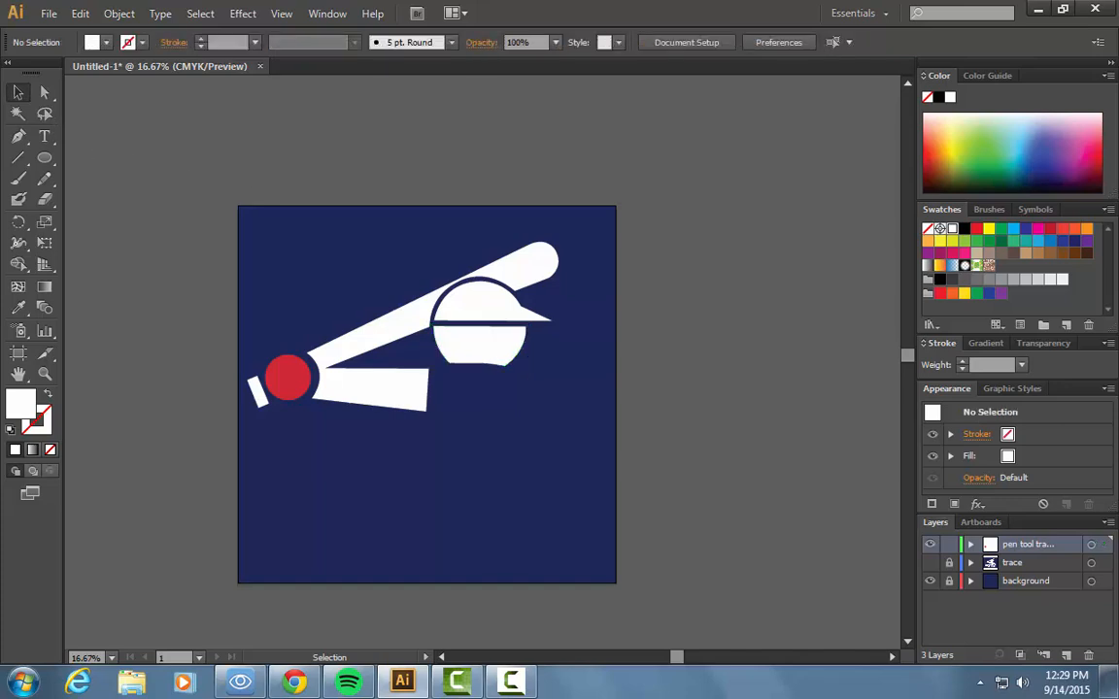
{"action": "left_click", "coordinate": [931, 564]}
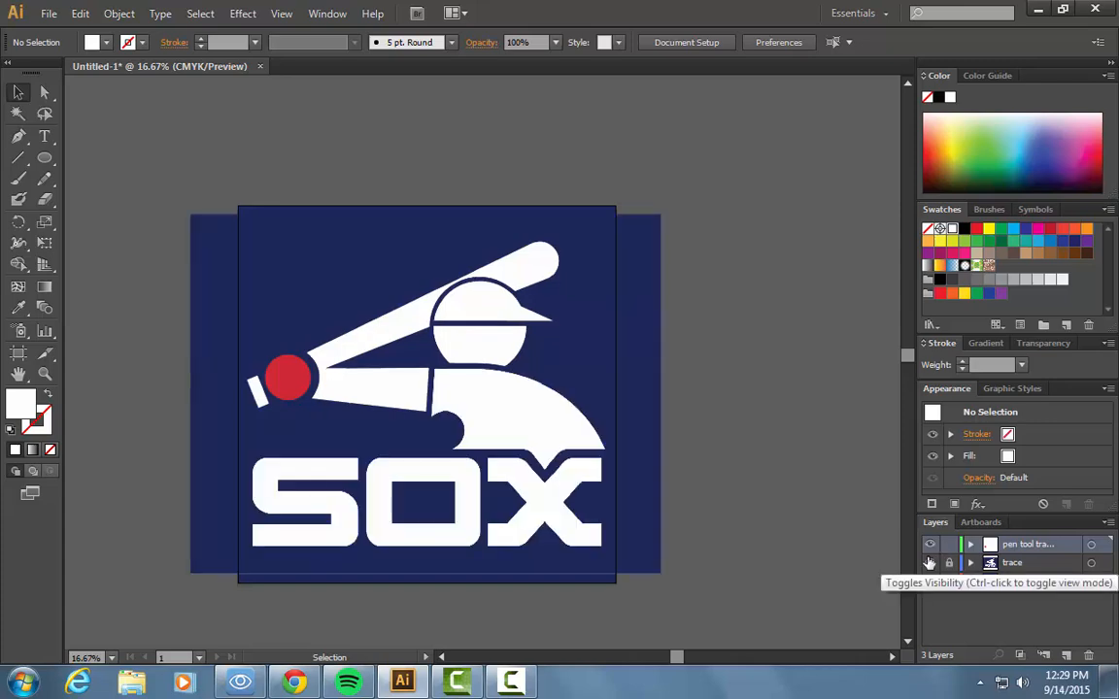
Start an unfilled Pen path at the torso's upper corner beside the arm and run it straight down to the rounded notch.
{"action": "key", "text": "ctrl+plus"}
{"action": "key", "text": "ctrl+plus"}
{"action": "key", "text": "ctrl+plus"}
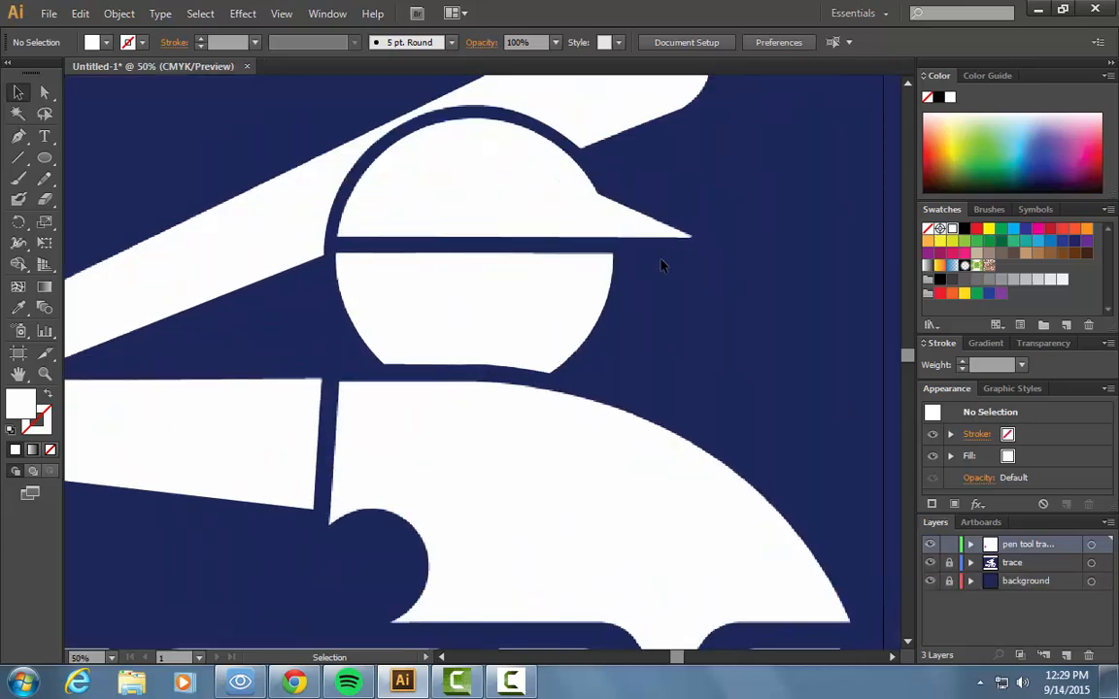
{"action": "scroll", "coordinate": [593, 231], "scroll_direction": "down", "scroll_amount": 3}
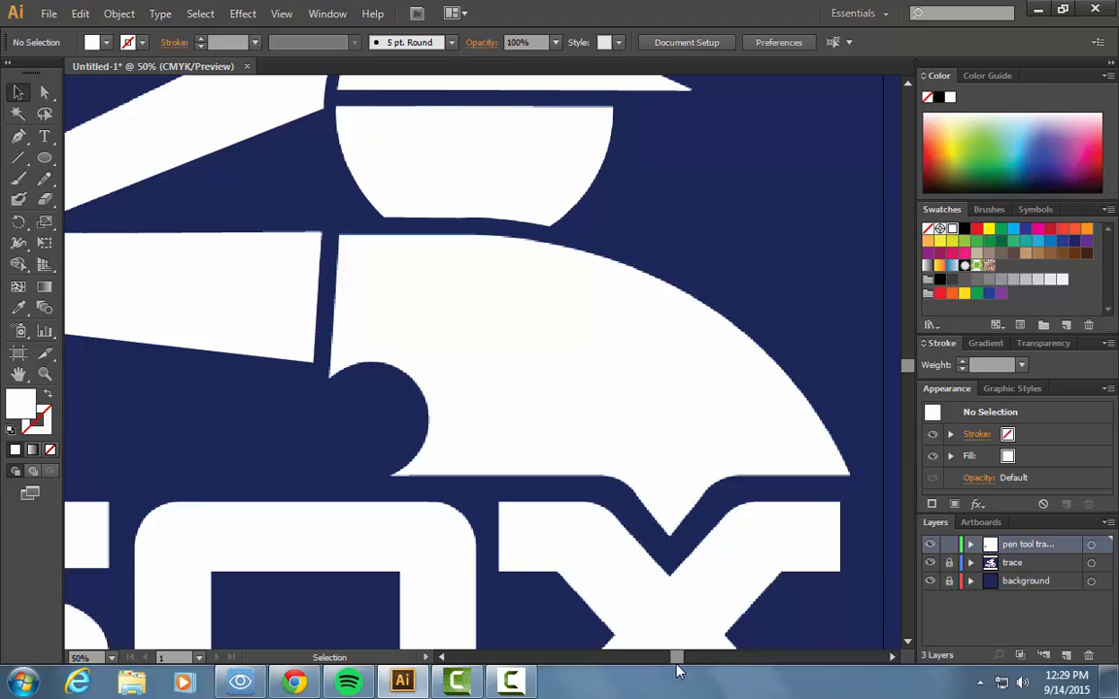
{"action": "left_click_drag", "start_coordinate": [678, 660], "coordinate": [683, 660]}
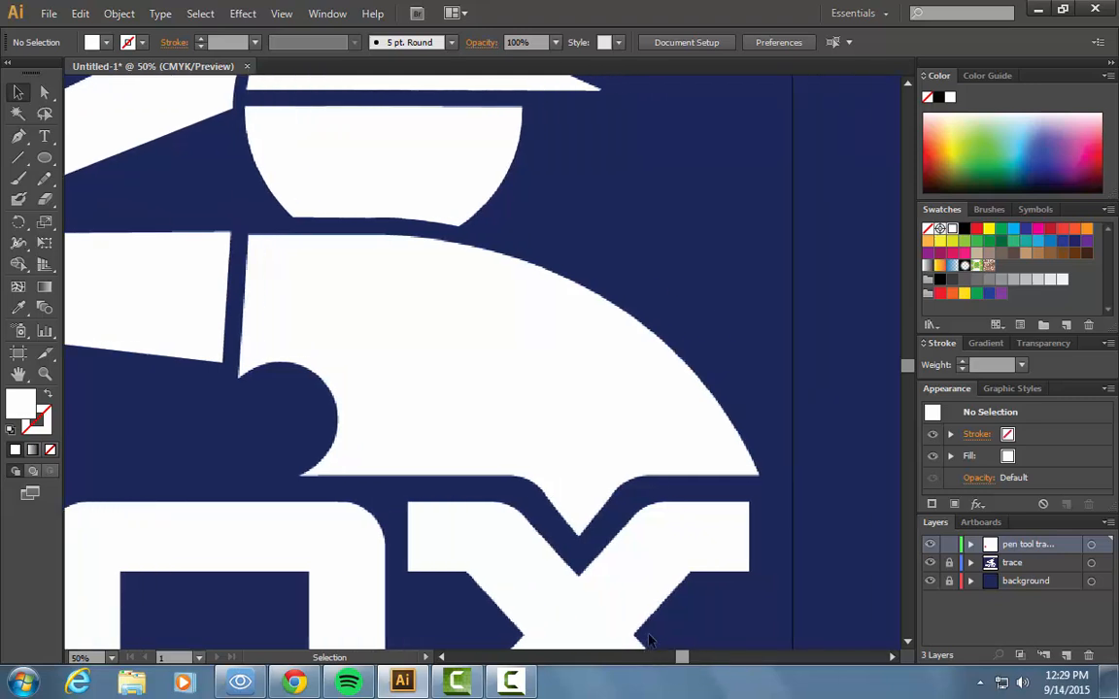
{"action": "left_click", "coordinate": [18, 136]}
{"action": "key", "text": "slash"}
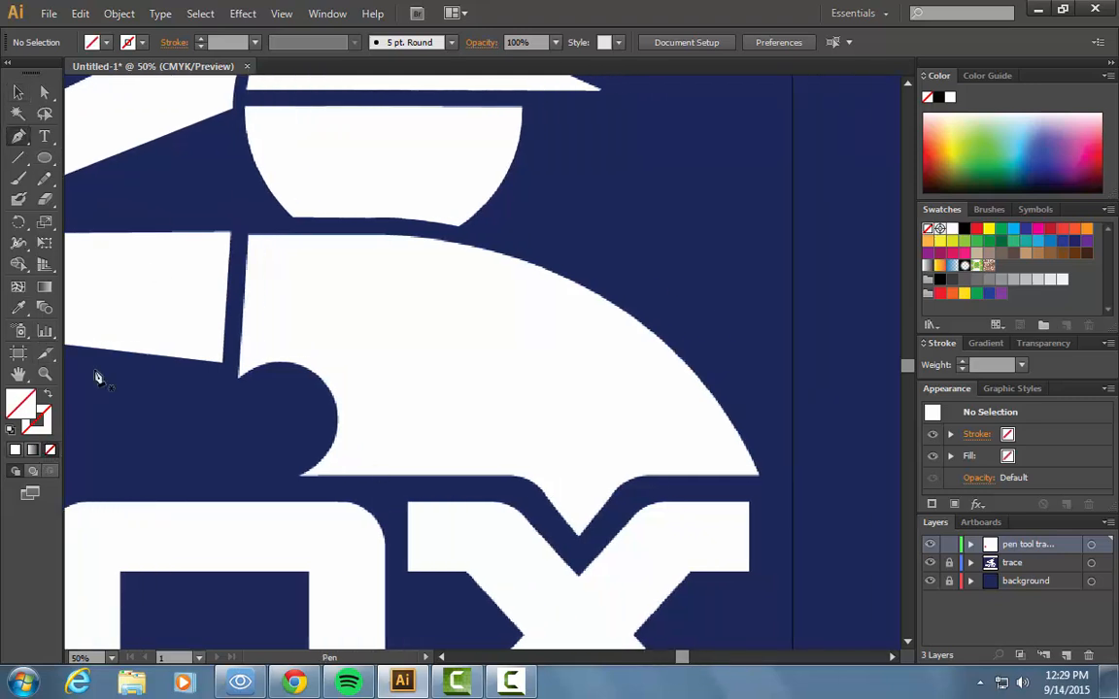
{"action": "left_click", "coordinate": [249, 236]}
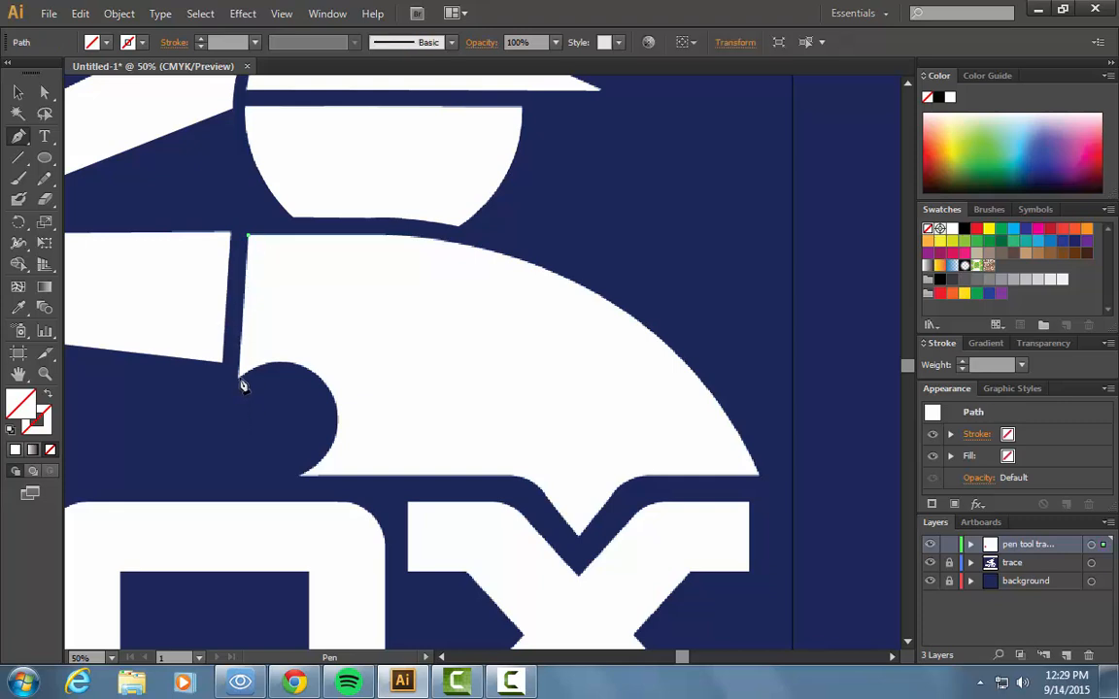
{"action": "left_click", "coordinate": [240, 376]}
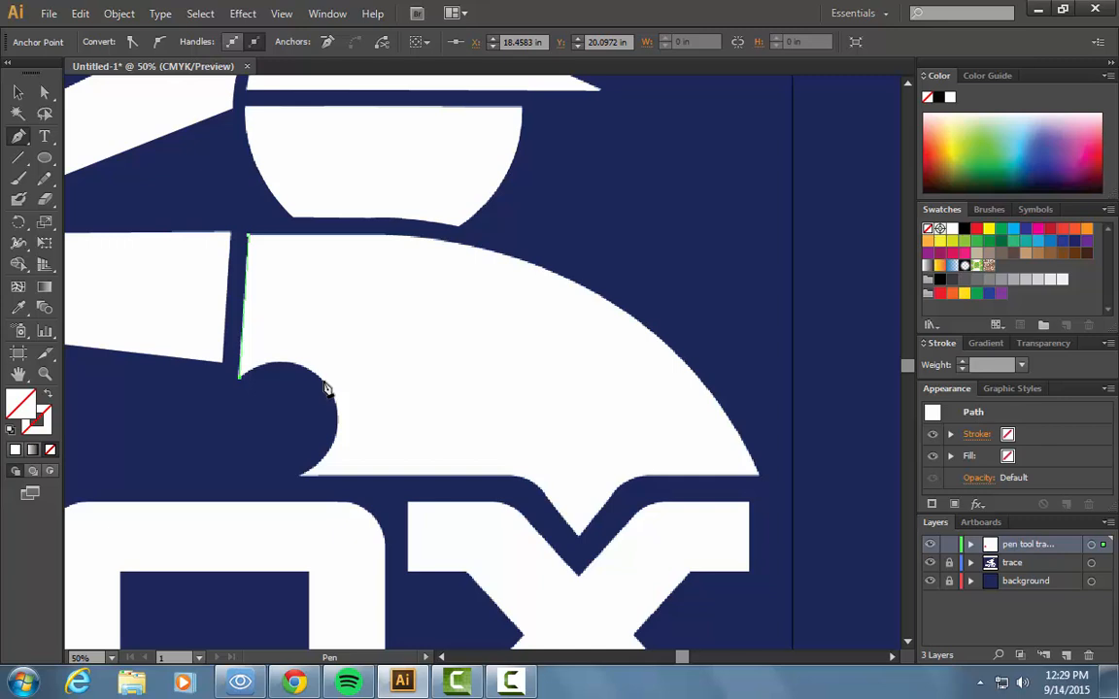
Curve the torso path around the rounded notch to the bottom edge, ending it with a corner point.
{"action": "left_click_drag", "start_coordinate": [326, 390], "coordinate": [358, 437]}
{"action": "left_click", "coordinate": [326, 390]}
{"action": "left_click_drag", "start_coordinate": [302, 478], "coordinate": [235, 521]}
{"action": "left_click", "coordinate": [300, 477]}
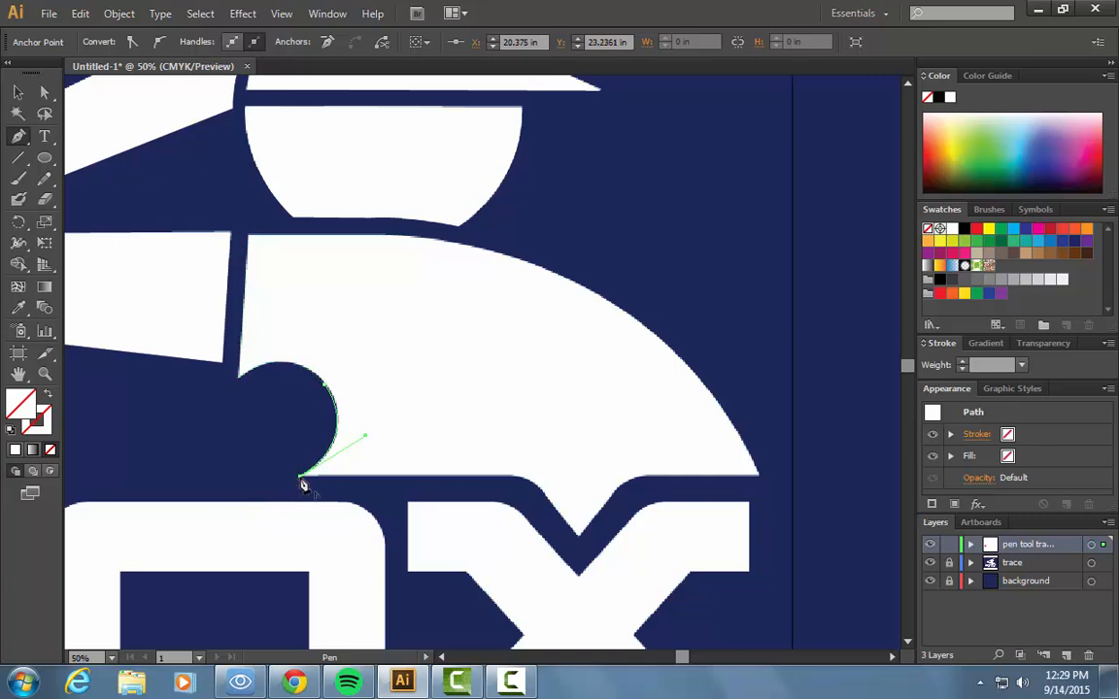
Trace the torso's bottom edge around the V-shaped point above the X and on to the tip of the back.
{"action": "left_click", "coordinate": [501, 477]}
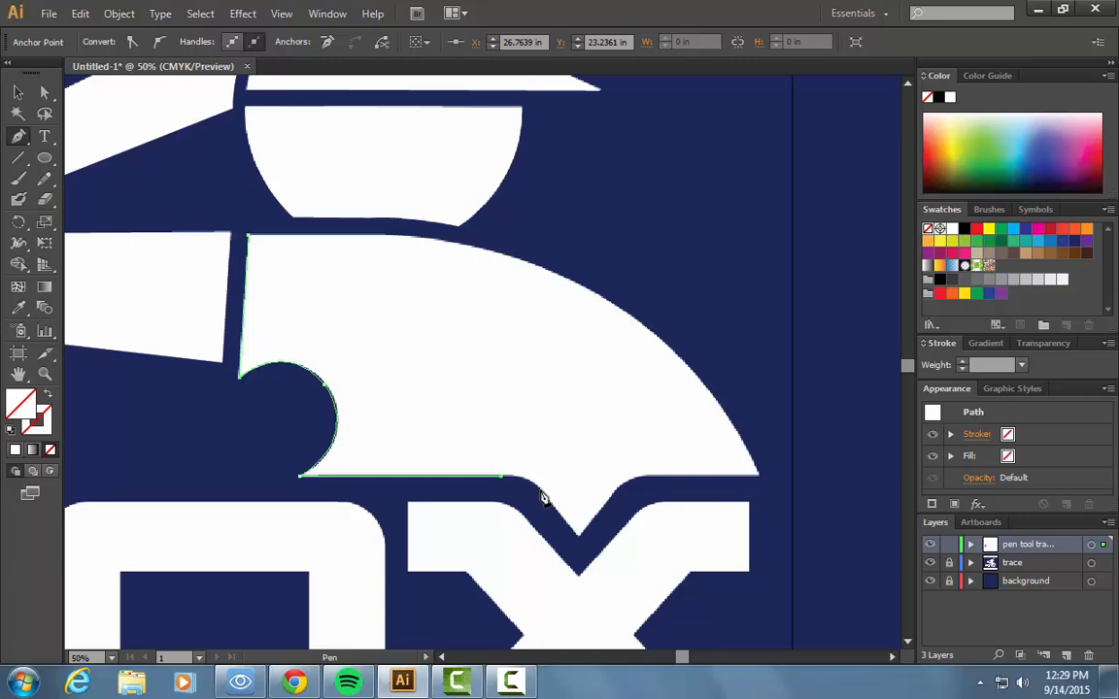
{"action": "left_click_drag", "start_coordinate": [543, 493], "coordinate": [558, 512]}
{"action": "left_click", "coordinate": [543, 492]}
{"action": "left_click", "coordinate": [578, 536]}
{"action": "left_click_drag", "start_coordinate": [643, 480], "coordinate": [674, 480]}
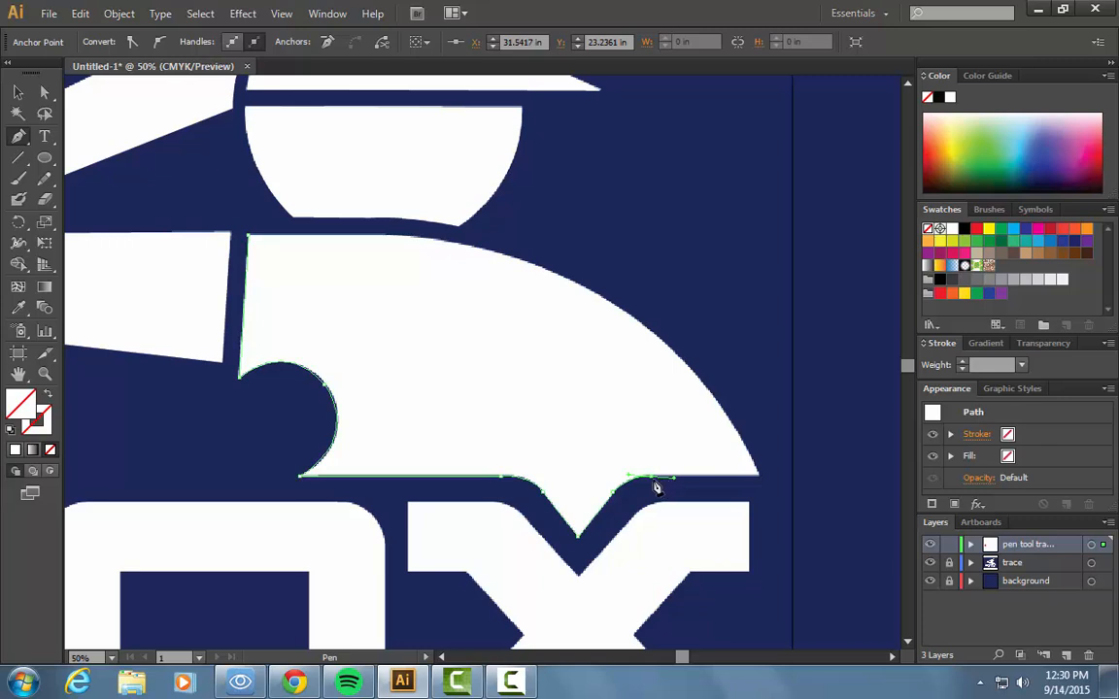
{"action": "left_click", "coordinate": [759, 477]}
Curve the path over the back, close it at the torso's starting corner, fill the torso white with the Eyedropper, and deselect it.
{"action": "left_click_drag", "start_coordinate": [382, 237], "coordinate": [155, 223]}
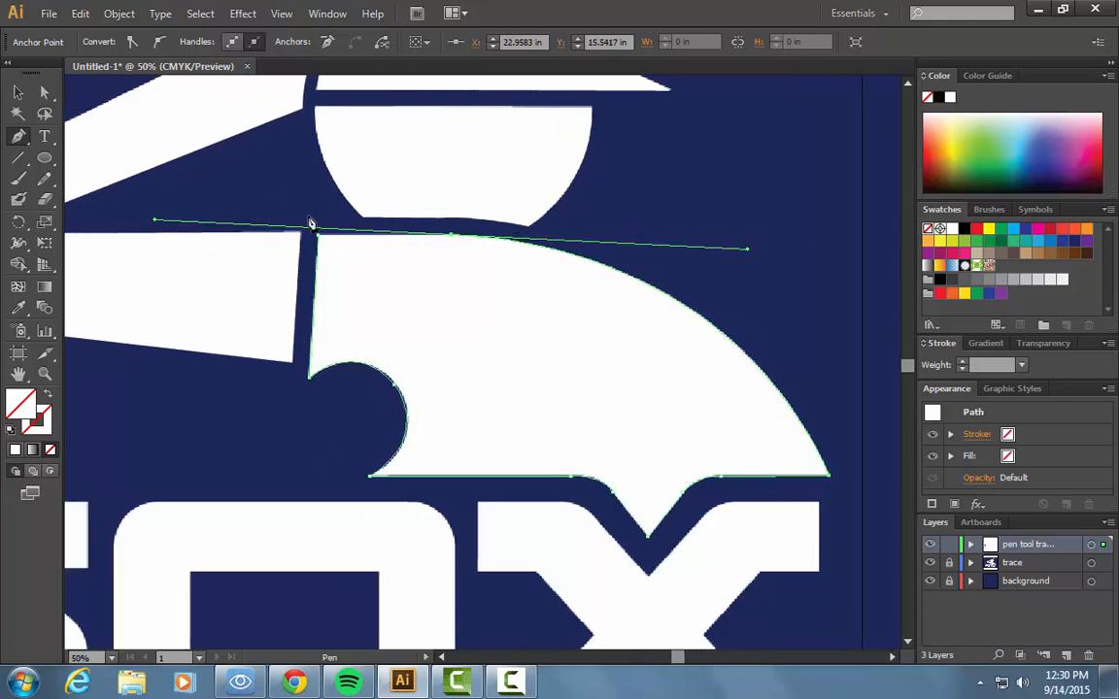
{"action": "left_click", "coordinate": [452, 238]}
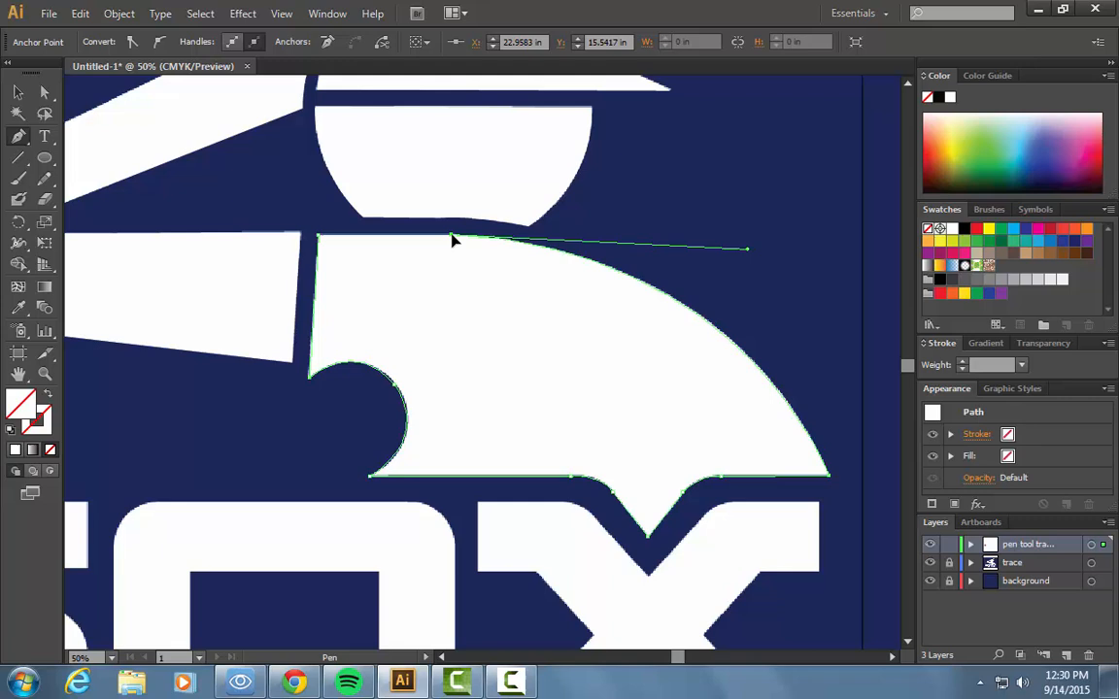
{"action": "left_click", "coordinate": [319, 236]}
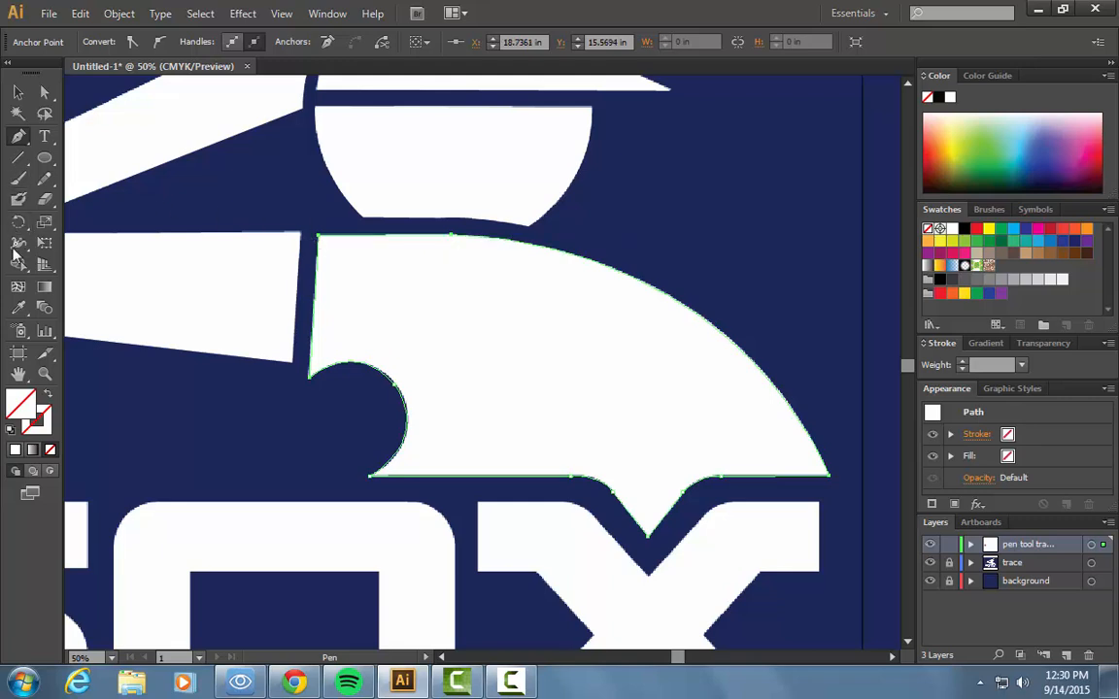
{"action": "left_click", "coordinate": [18, 308]}
{"action": "left_click", "coordinate": [337, 359]}
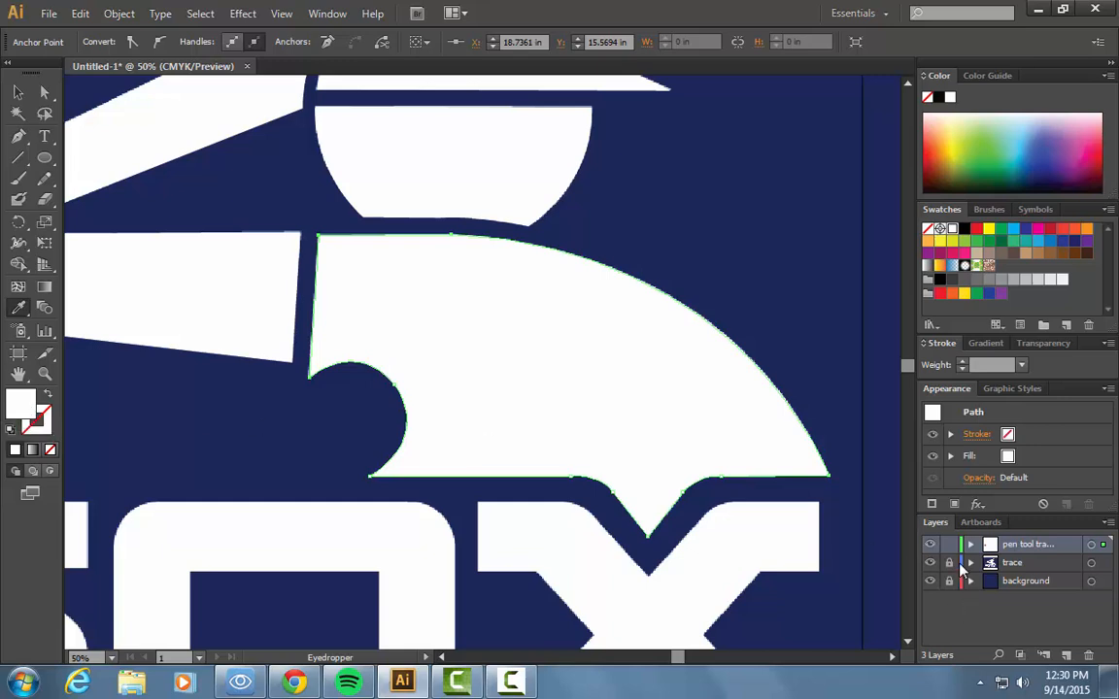
{"action": "left_click", "coordinate": [18, 92]}
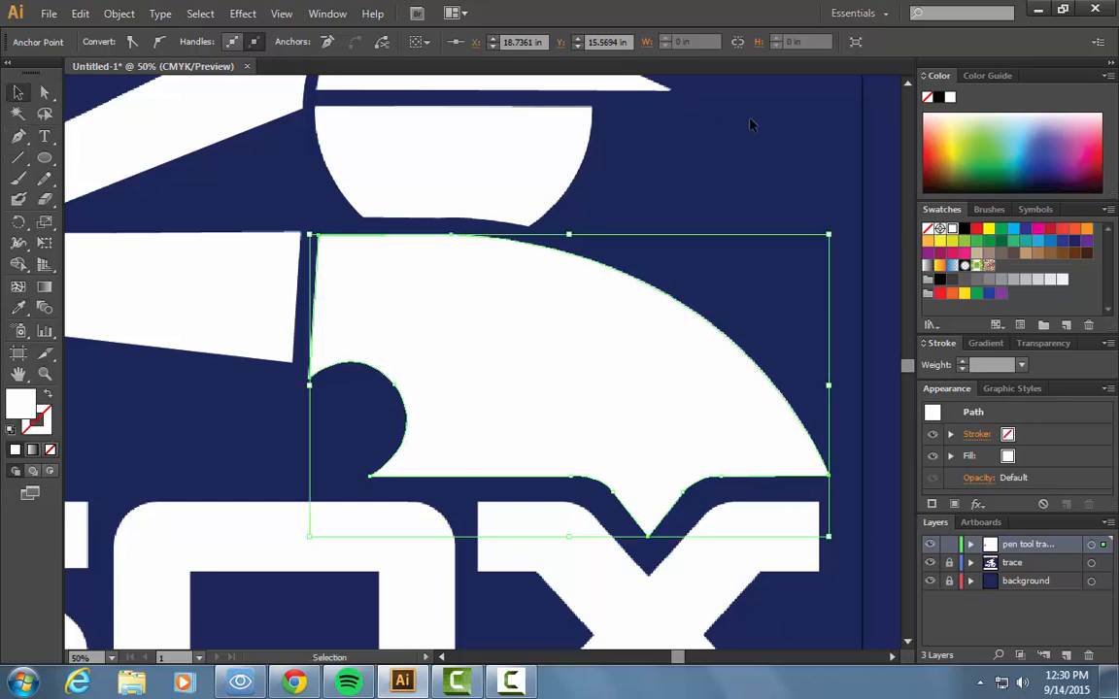
{"action": "left_click", "coordinate": [795, 127]}
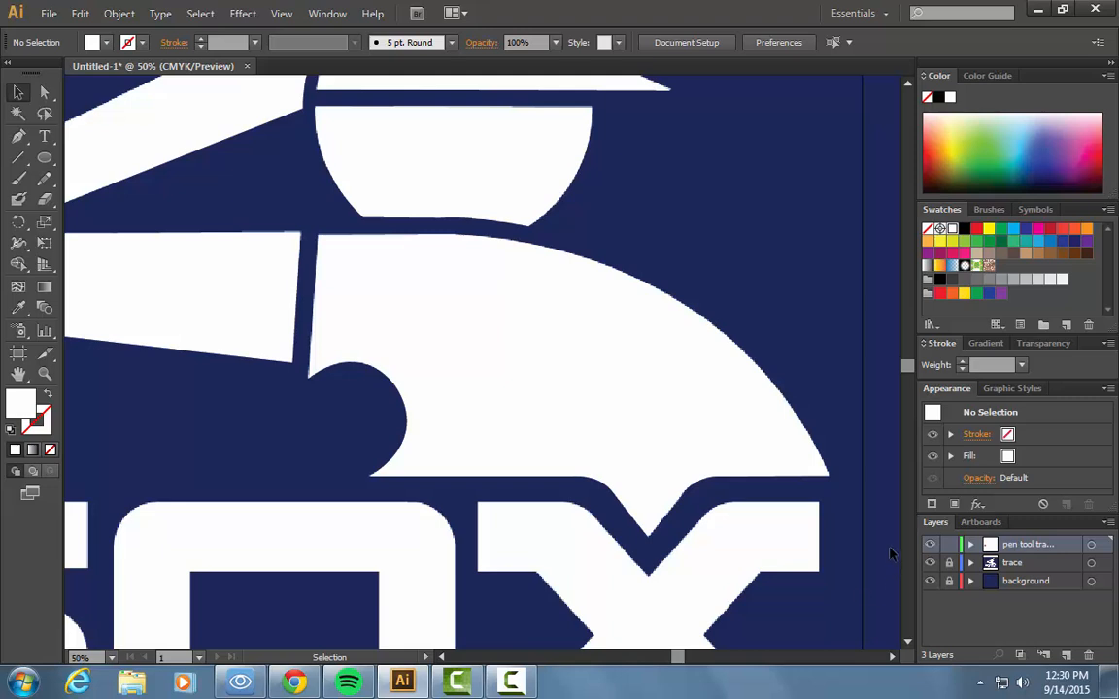
Hide the trace layer to check the traced torso with the other shapes, and show the layer again.
{"action": "key", "text": "ctrl+minus"}
{"action": "key", "text": "ctrl+minus"}
{"action": "key", "text": "ctrl+minus"}
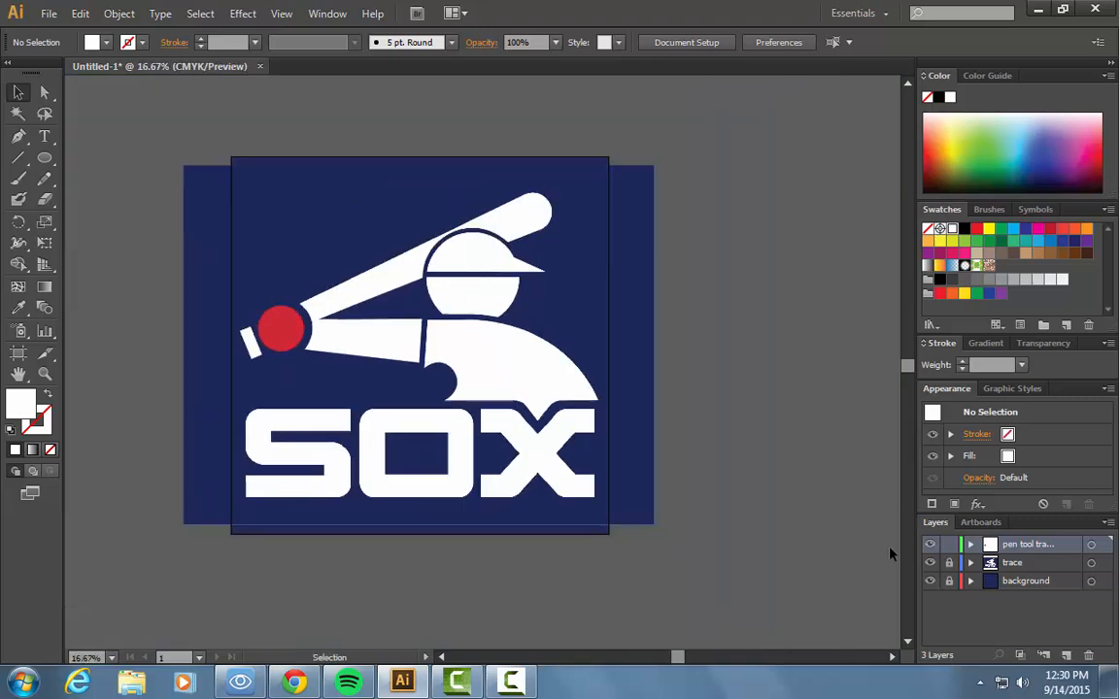
{"action": "left_click", "coordinate": [931, 563]}
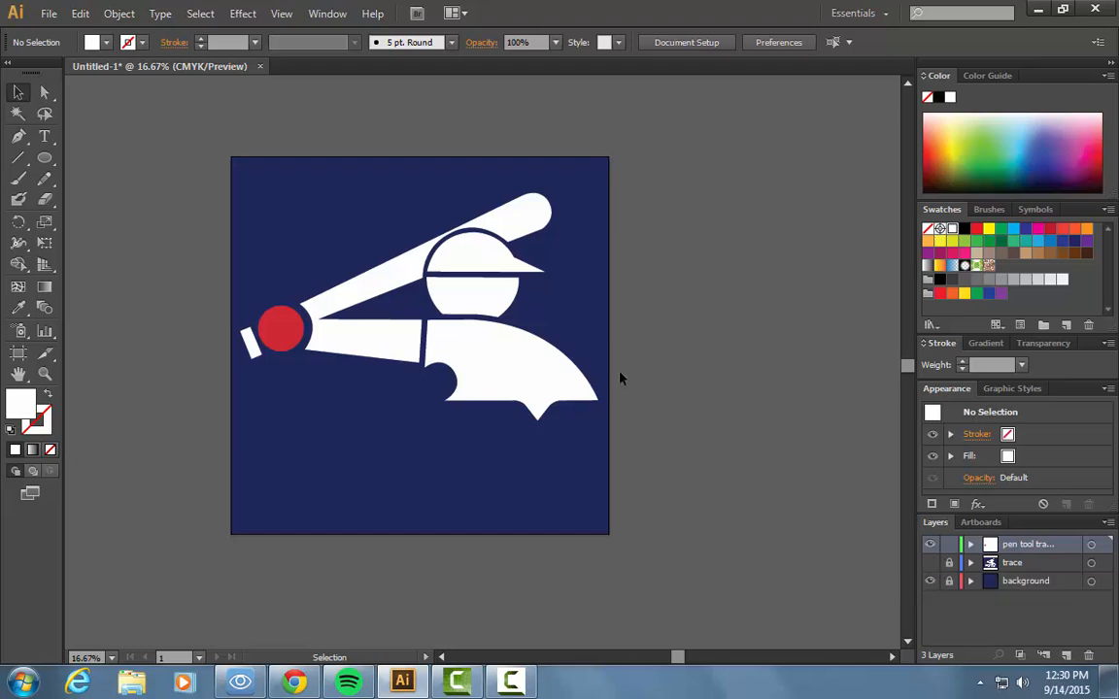
{"action": "key", "text": "ctrl+plus"}
{"action": "key", "text": "ctrl+plus"}
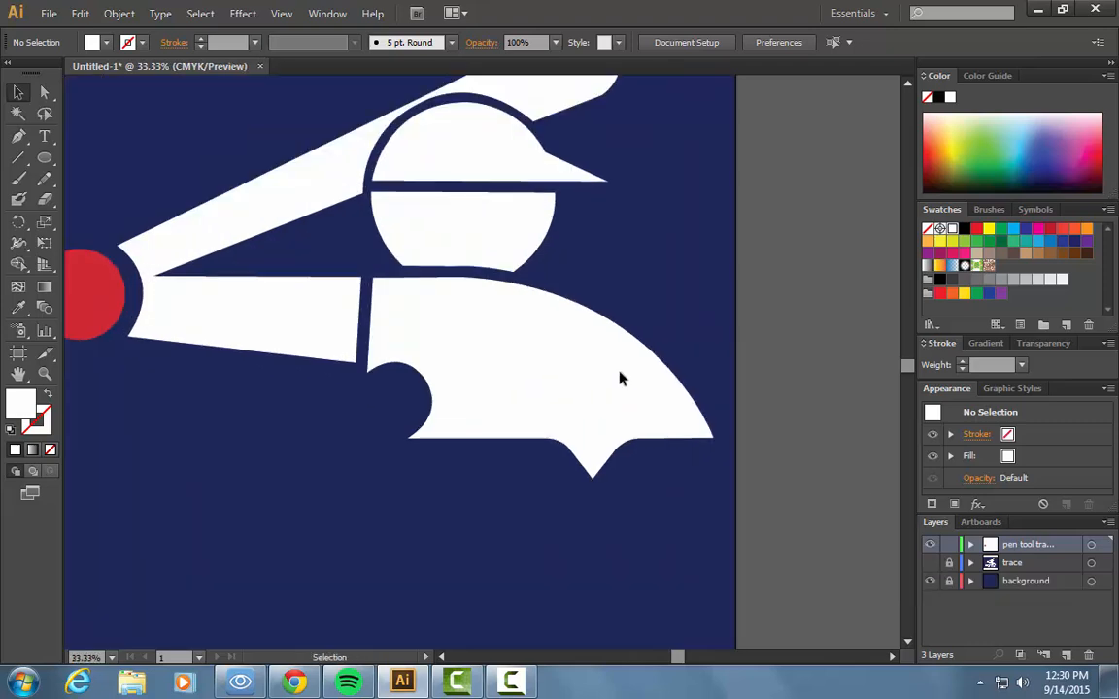
{"action": "left_click", "coordinate": [931, 564]}
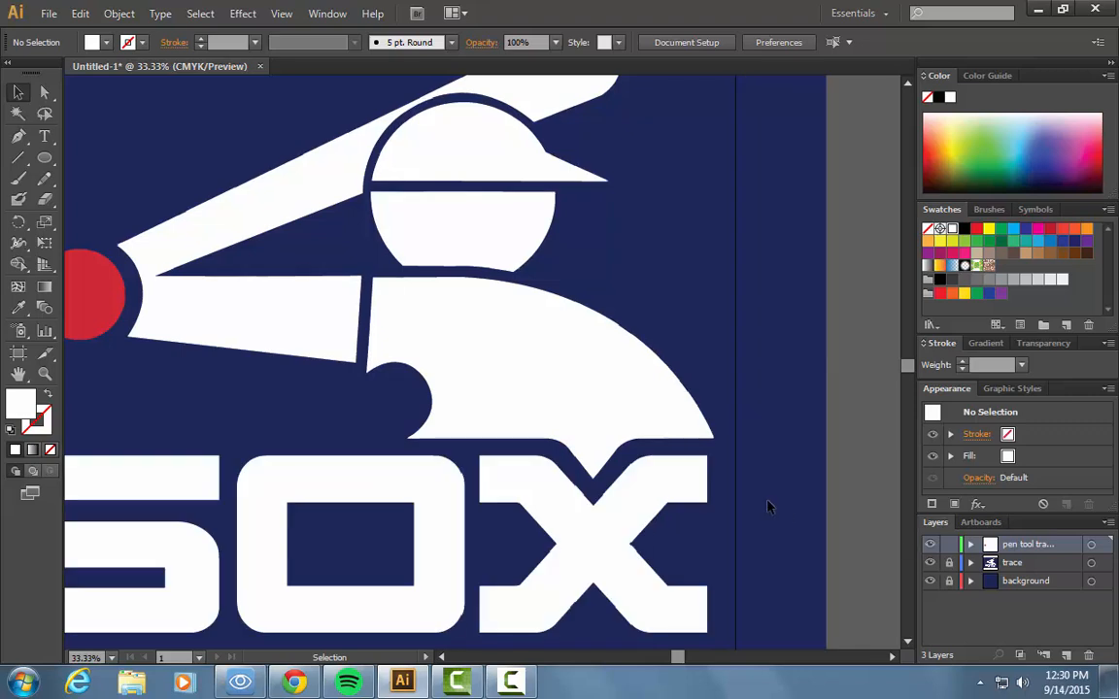
With no fill, trace the X's right side with the Pen tool from its bottom-right corner through the inner notch to its top-right corner.
{"action": "scroll", "coordinate": [767, 500], "scroll_direction": "down", "scroll_amount": 3}
{"action": "scroll", "coordinate": [301, 337], "scroll_direction": "down", "scroll_amount": 1}
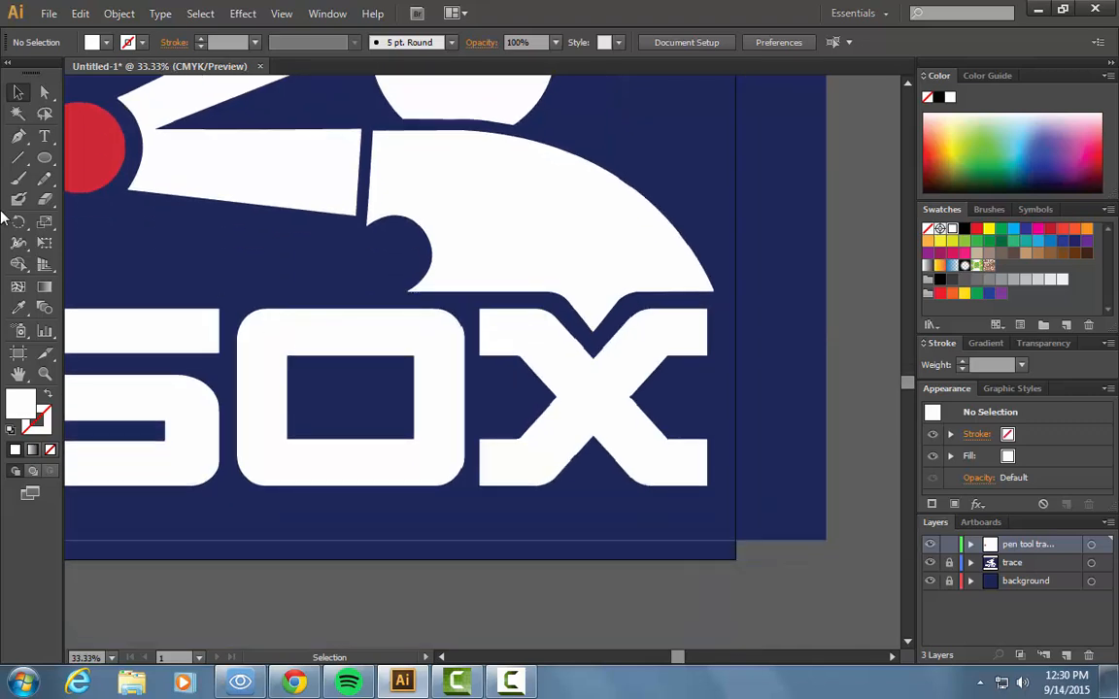
{"action": "left_click", "coordinate": [51, 450]}
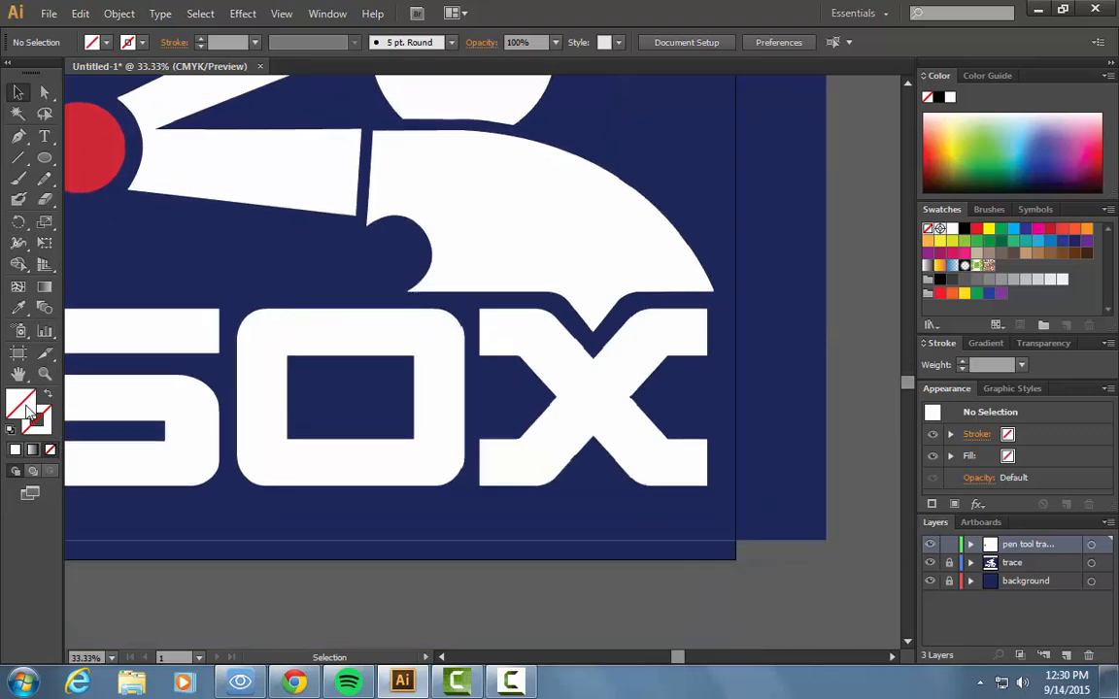
{"action": "left_click", "coordinate": [17, 139]}
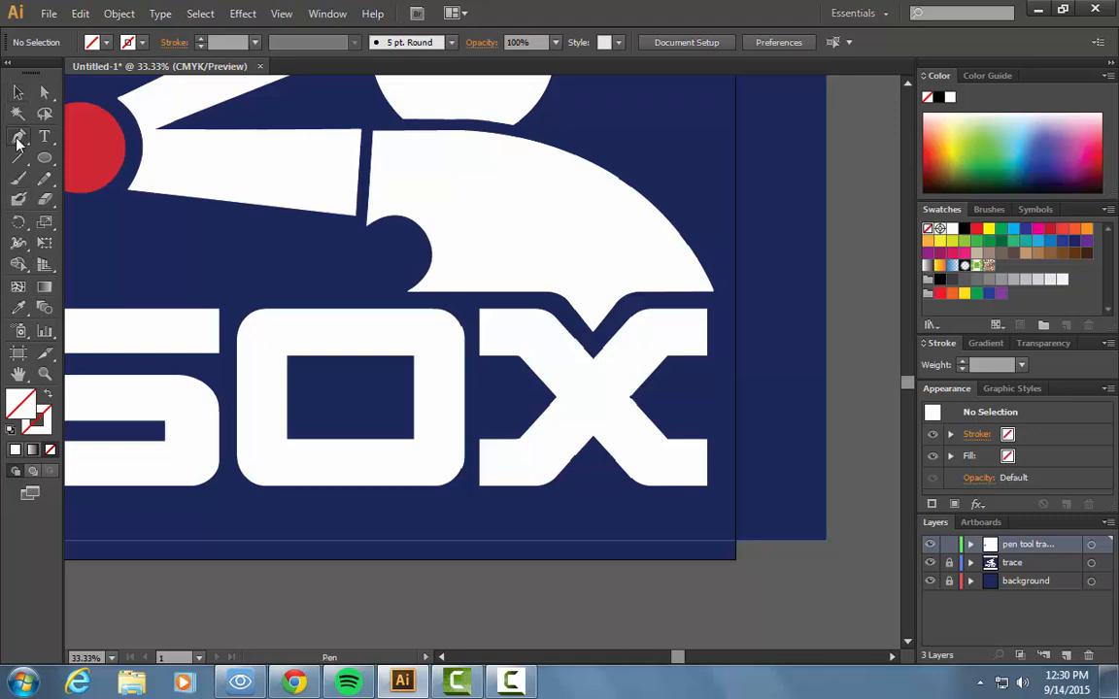
{"action": "left_click", "coordinate": [707, 486]}
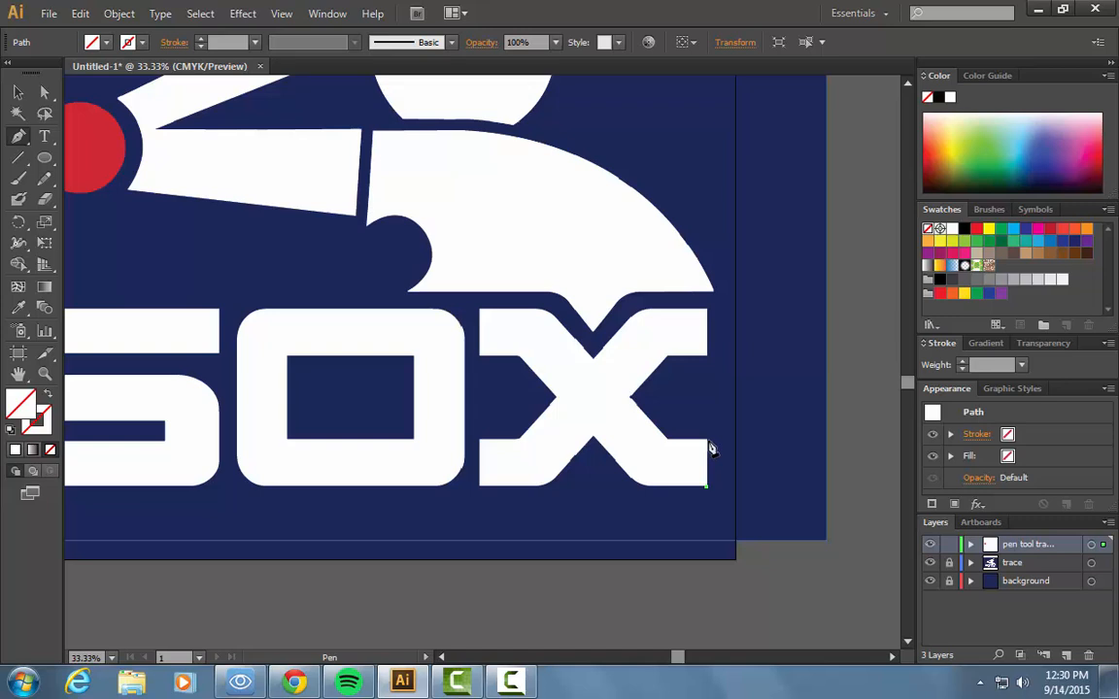
{"action": "left_click", "coordinate": [708, 443]}
{"action": "left_click", "coordinate": [668, 442]}
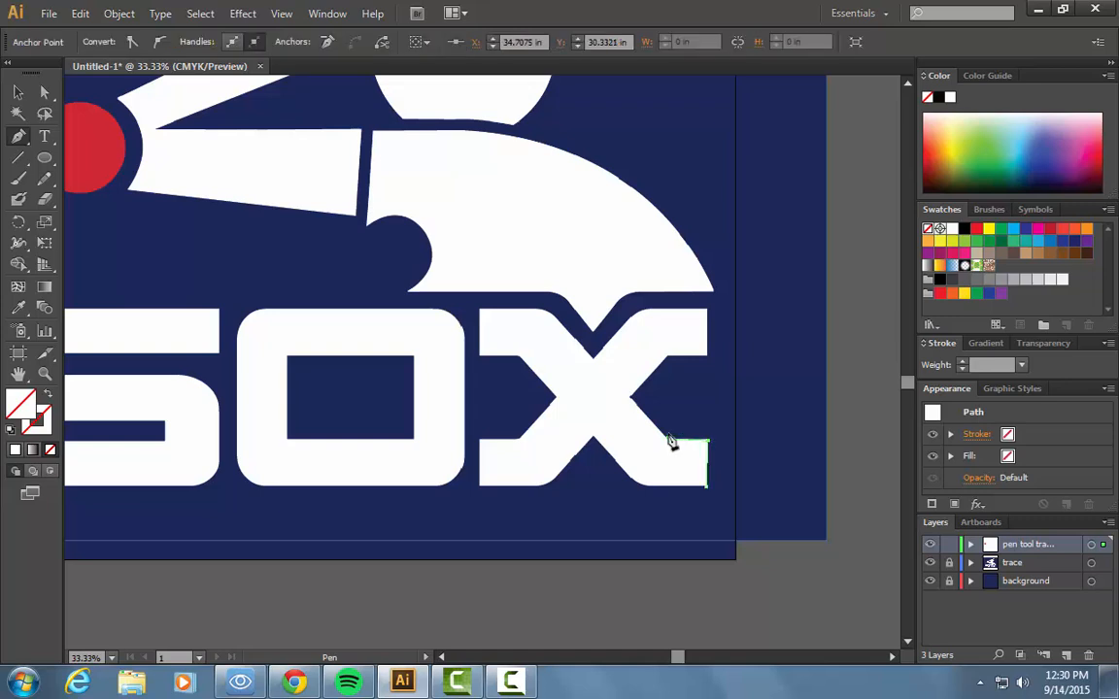
{"action": "left_click", "coordinate": [631, 399]}
{"action": "left_click", "coordinate": [667, 358]}
{"action": "left_click", "coordinate": [708, 357]}
{"action": "left_click", "coordinate": [707, 312]}
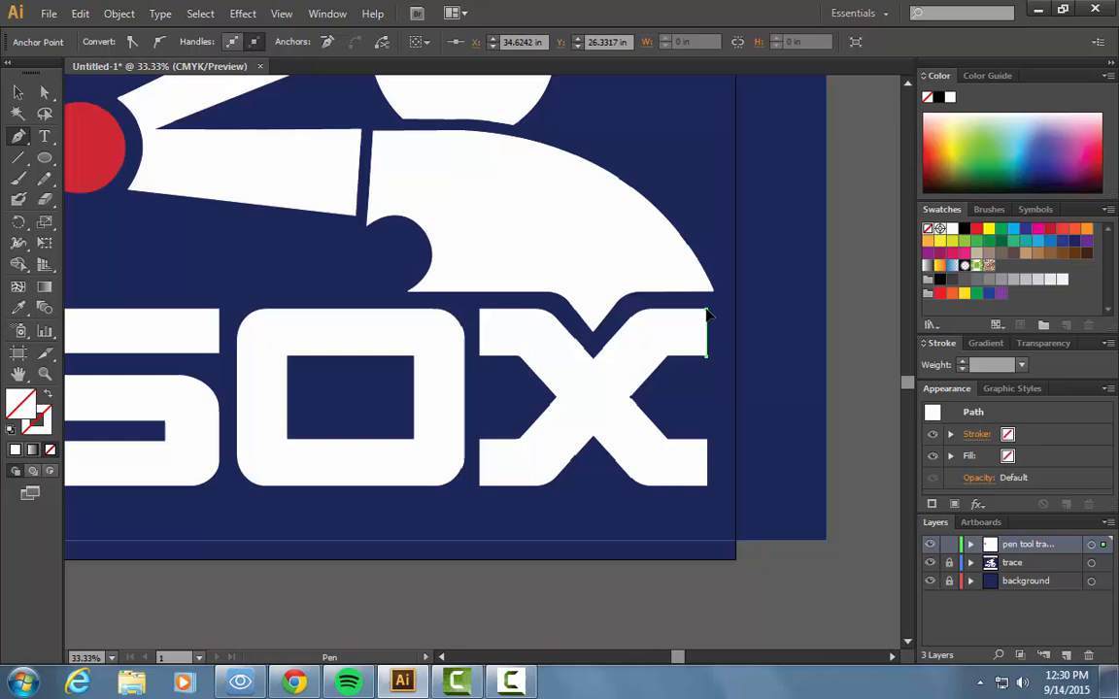
Trace the X's top edge to its top-left corner, curving both shoulders around the central V-shaped notch.
{"action": "left_click", "coordinate": [647, 312]}
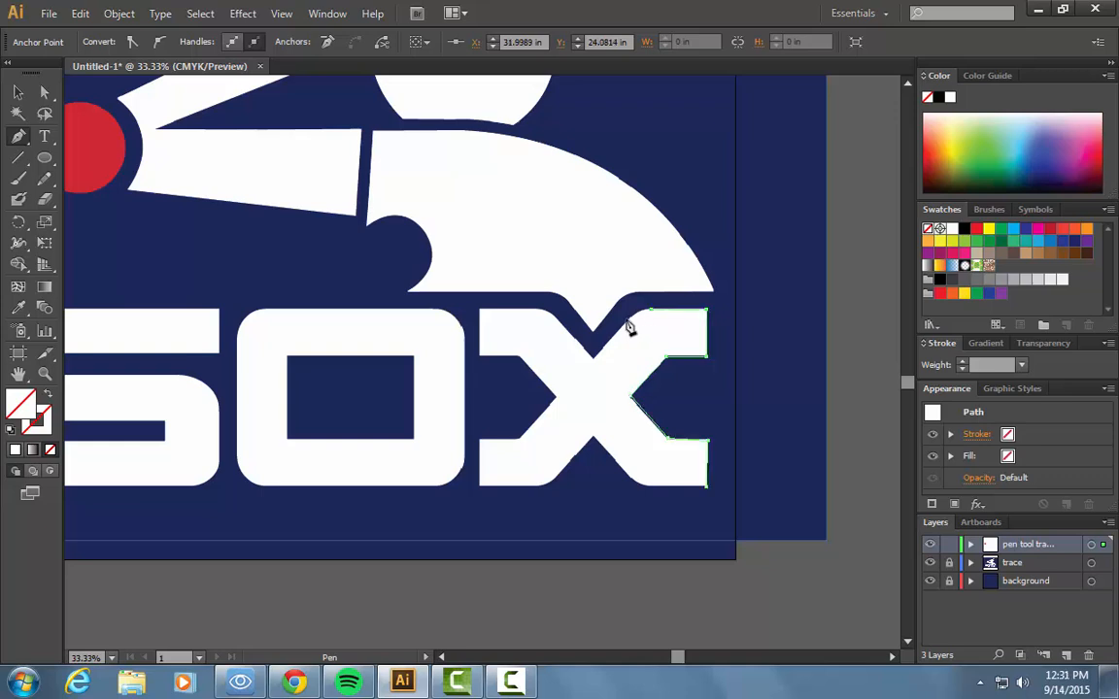
{"action": "left_click_drag", "start_coordinate": [628, 322], "coordinate": [614, 335]}
{"action": "left_click", "coordinate": [594, 360]}
{"action": "left_click", "coordinate": [559, 326]}
{"action": "left_click_drag", "start_coordinate": [532, 318], "coordinate": [507, 315]}
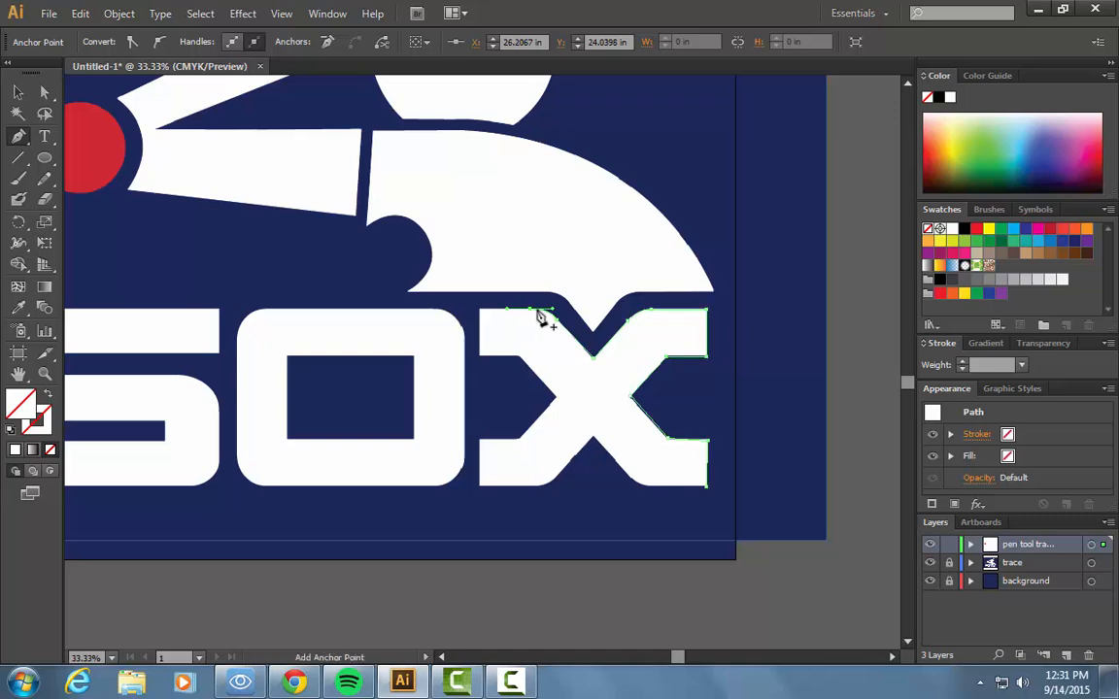
{"action": "left_click", "coordinate": [531, 309]}
{"action": "left_click", "coordinate": [480, 312]}
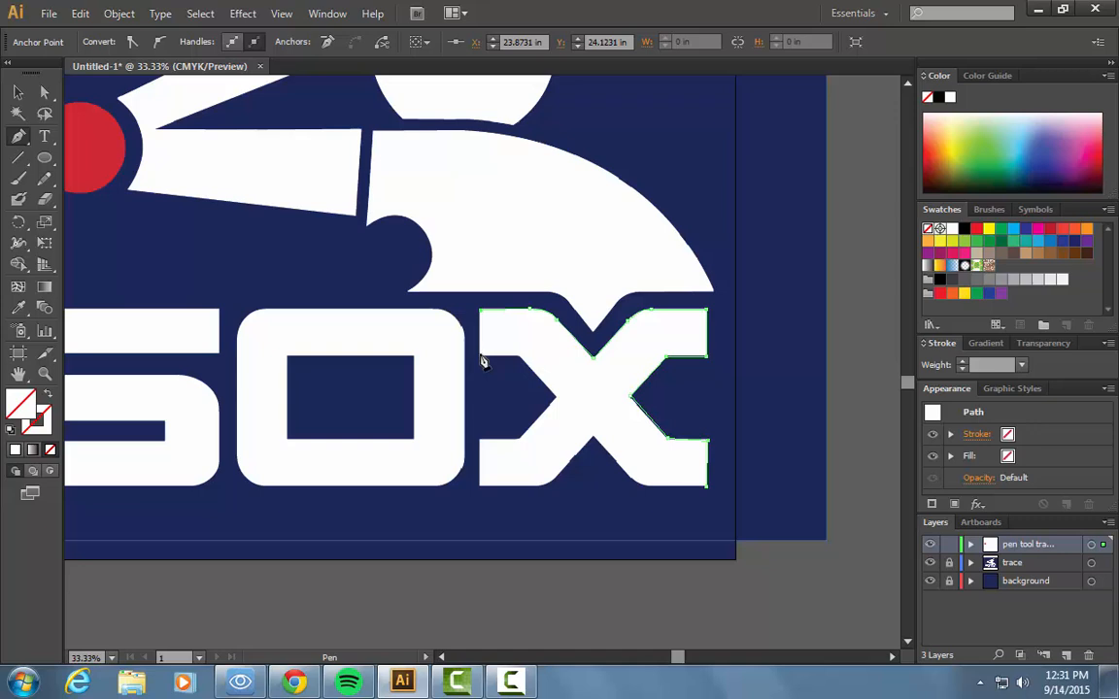
Trace the X's left side through the inner notch down to its bottom-left corner with straight segments.
{"action": "left_click", "coordinate": [481, 357]}
{"action": "left_click", "coordinate": [521, 358]}
{"action": "left_click", "coordinate": [555, 397]}
{"action": "left_click", "coordinate": [522, 439]}
{"action": "left_click", "coordinate": [480, 441]}
{"action": "left_click", "coordinate": [481, 489]}
Trace the X's curved bottom edge around the central notch, close the path at its starting corner, and fill it white with the Eyedropper.
{"action": "left_click", "coordinate": [530, 487]}
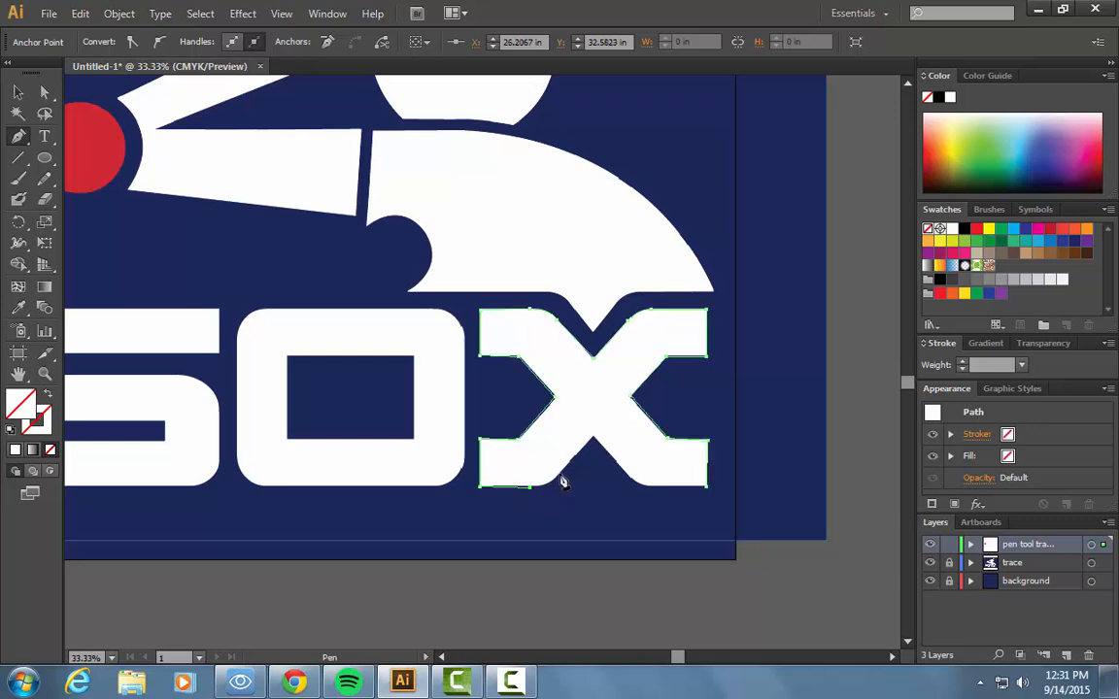
{"action": "mouse_move", "coordinate": [559, 474]}
{"action": "left_mouse_down"}
{"action": "mouse_move", "coordinate": [575, 460]}
{"action": "mouse_move", "coordinate": [562, 474]}
{"action": "left_mouse_up"}
{"action": "left_click", "coordinate": [592, 439]}
{"action": "left_click", "coordinate": [621, 469]}
{"action": "mouse_move", "coordinate": [649, 486]}
{"action": "left_mouse_down"}
{"action": "mouse_move", "coordinate": [668, 486]}
{"action": "mouse_move", "coordinate": [655, 493]}
{"action": "left_mouse_up"}
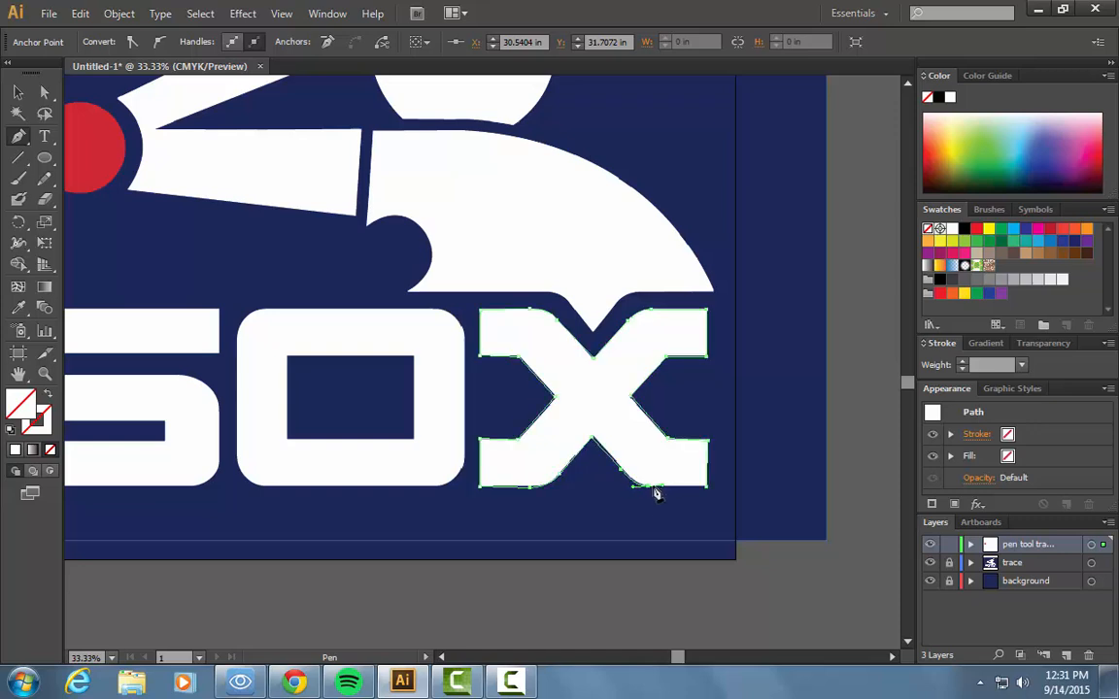
{"action": "left_click", "coordinate": [707, 494]}
{"action": "left_click", "coordinate": [18, 309]}
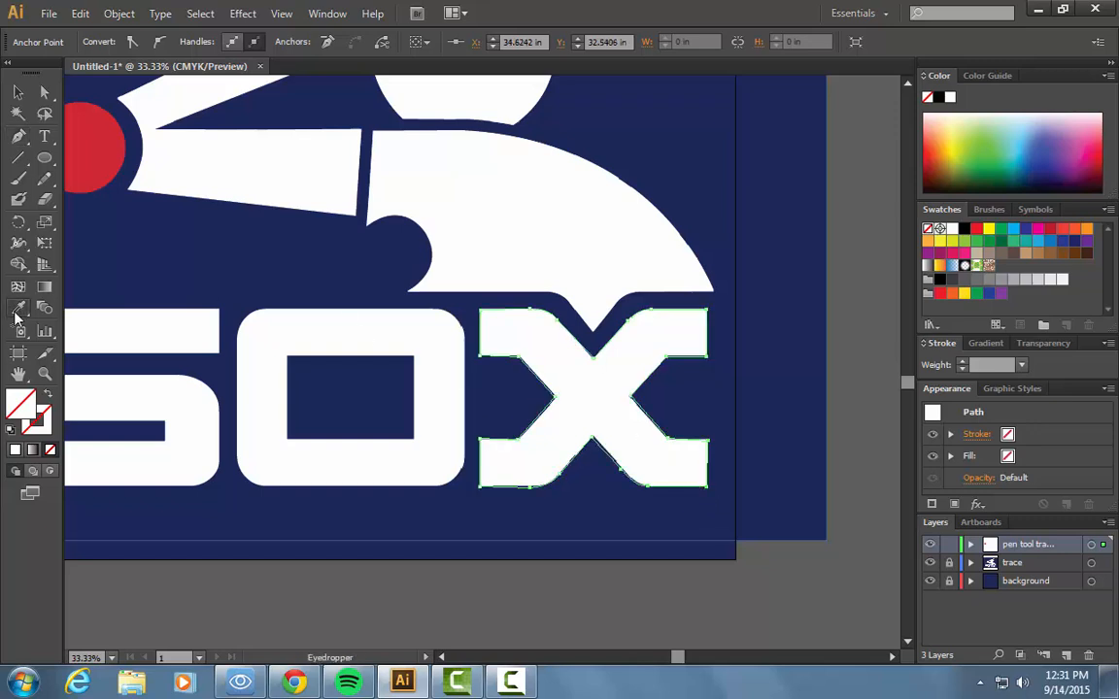
{"action": "left_click", "coordinate": [653, 417]}
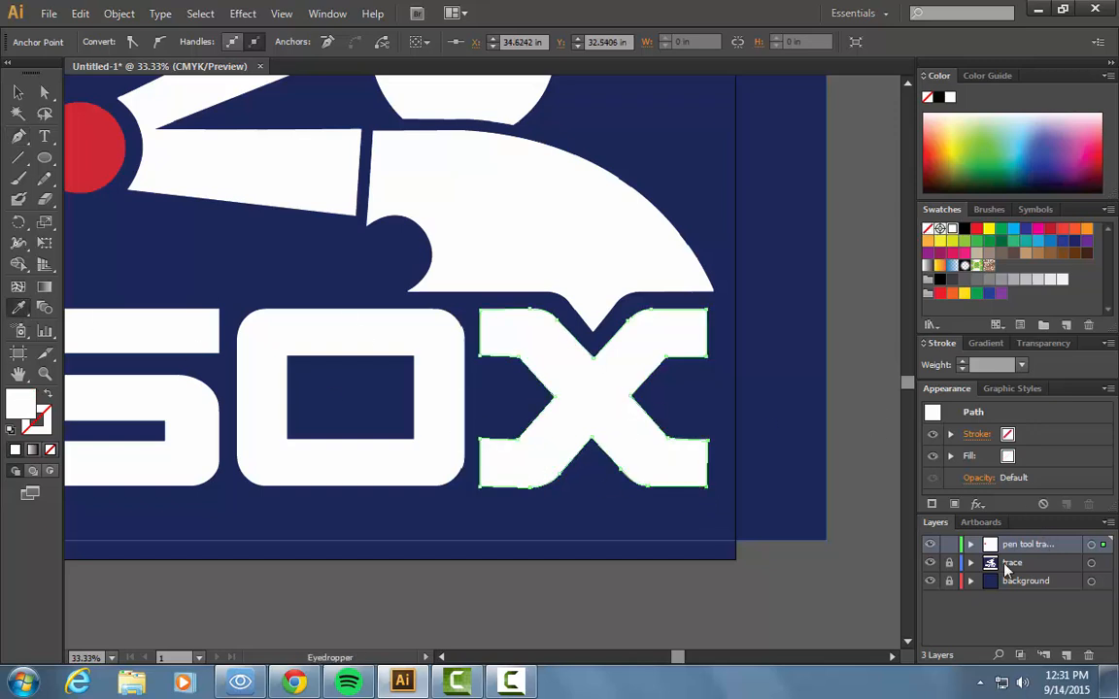
Hide the trace layer to check the traced X within the whole logo, deselect it, and show the layer again.
{"action": "left_click", "coordinate": [931, 563]}
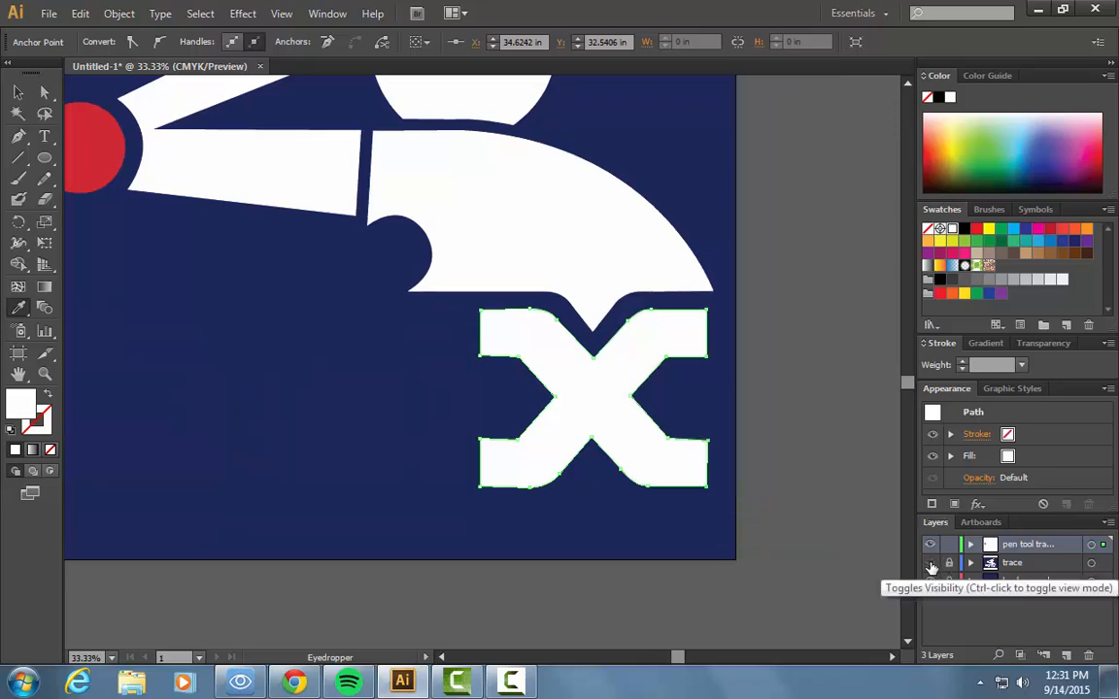
{"action": "key", "text": "ctrl+minus"}
{"action": "key", "text": "ctrl+minus"}
{"action": "key", "text": "ctrl+minus"}
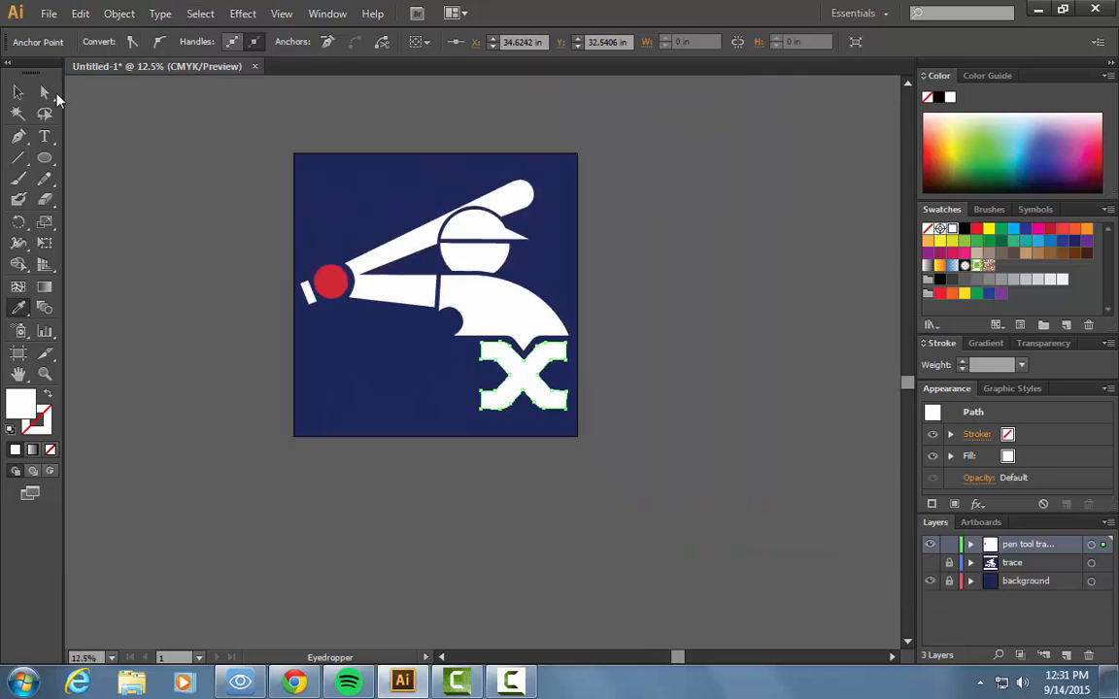
{"action": "left_click", "coordinate": [17, 92]}
{"action": "left_click", "coordinate": [132, 159]}
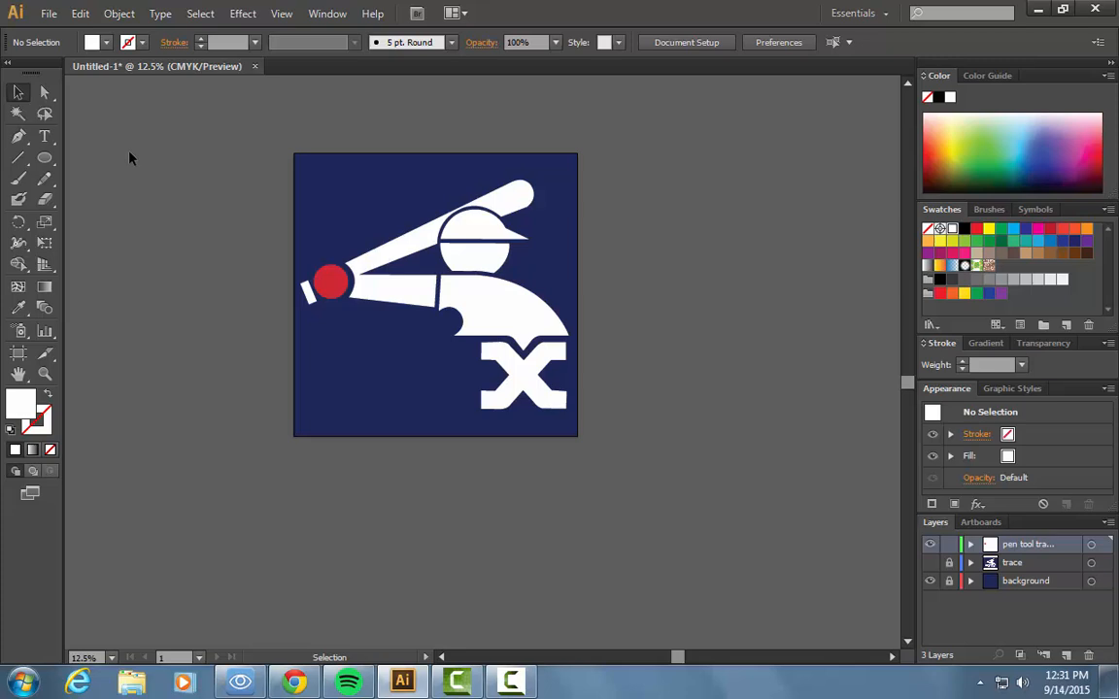
{"action": "key", "text": "ctrl+plus"}
{"action": "key", "text": "ctrl+plus"}
{"action": "key", "text": "ctrl+plus"}
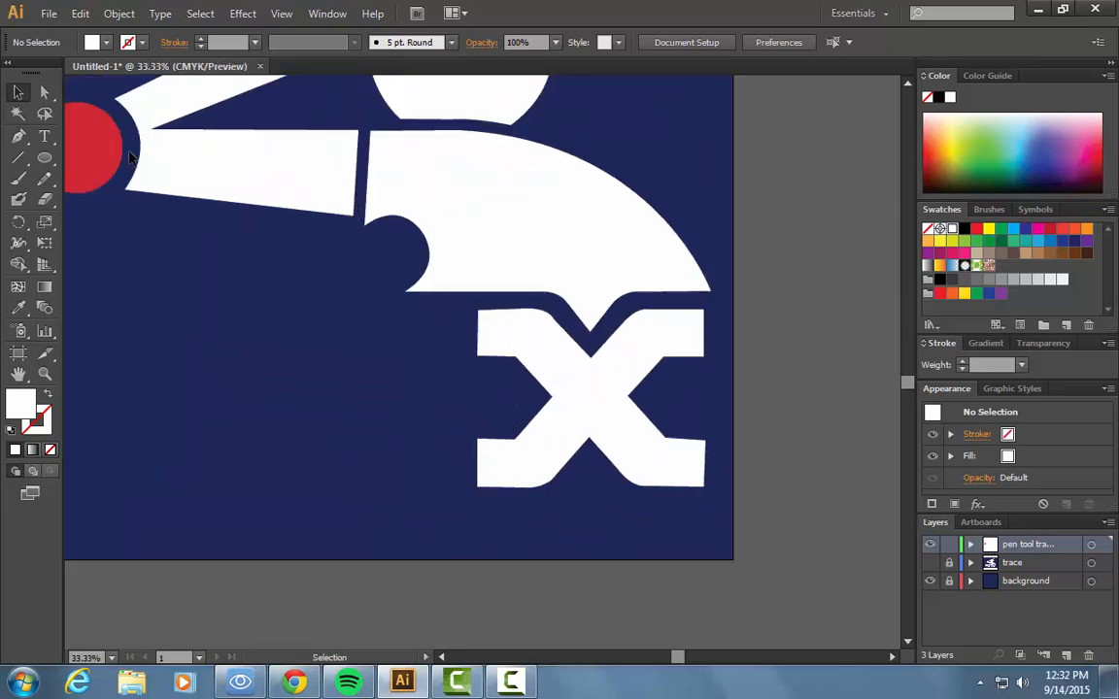
{"action": "left_click", "coordinate": [930, 564]}
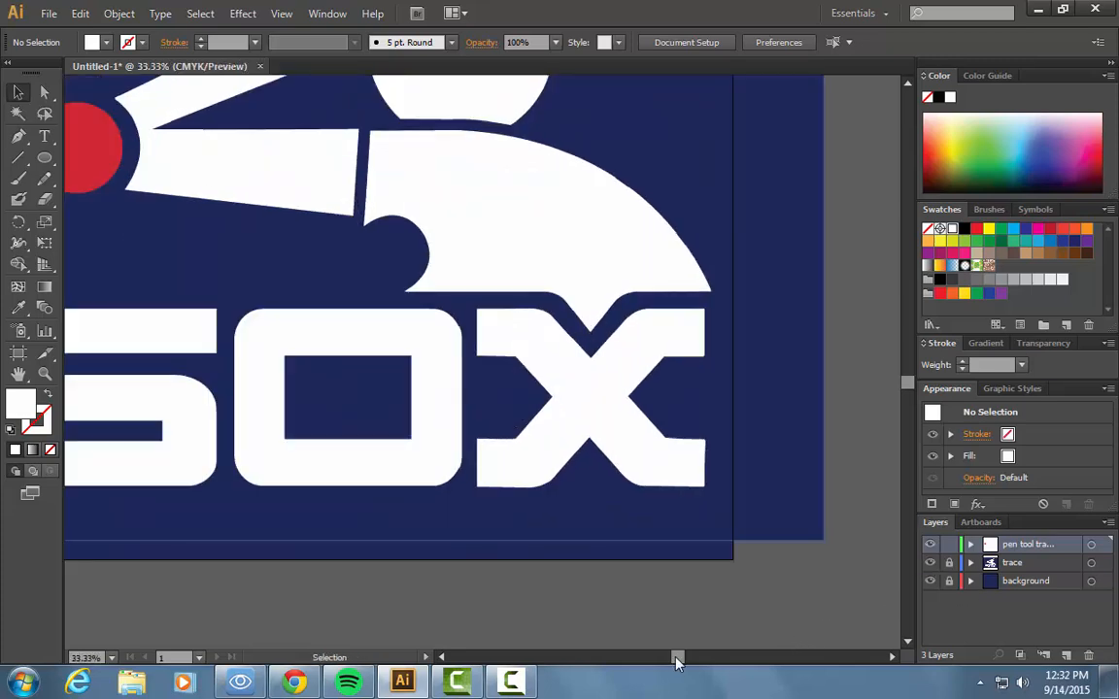
With no fill, trace the O's outer outline from its top-left along the top edge and right side, curving around the bottom-right corner.
{"action": "mouse_move", "coordinate": [682, 655]}
{"action": "left_mouse_down"}
{"action": "mouse_move", "coordinate": [657, 652]}
{"action": "mouse_move", "coordinate": [676, 653]}
{"action": "left_mouse_up"}
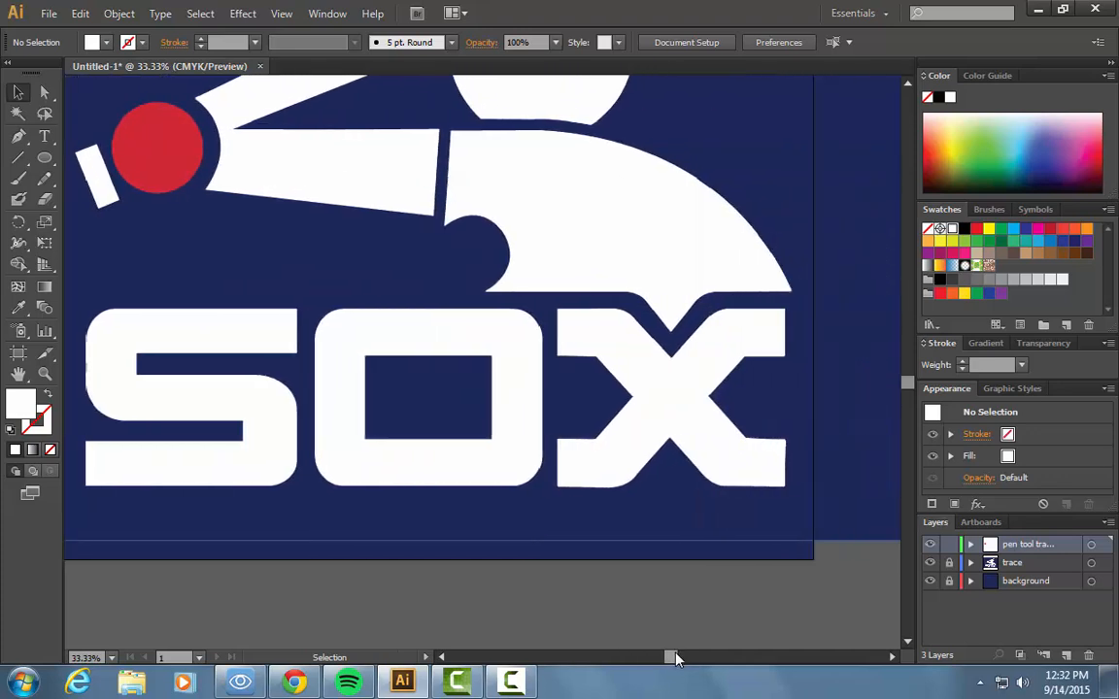
{"action": "left_click", "coordinate": [19, 136]}
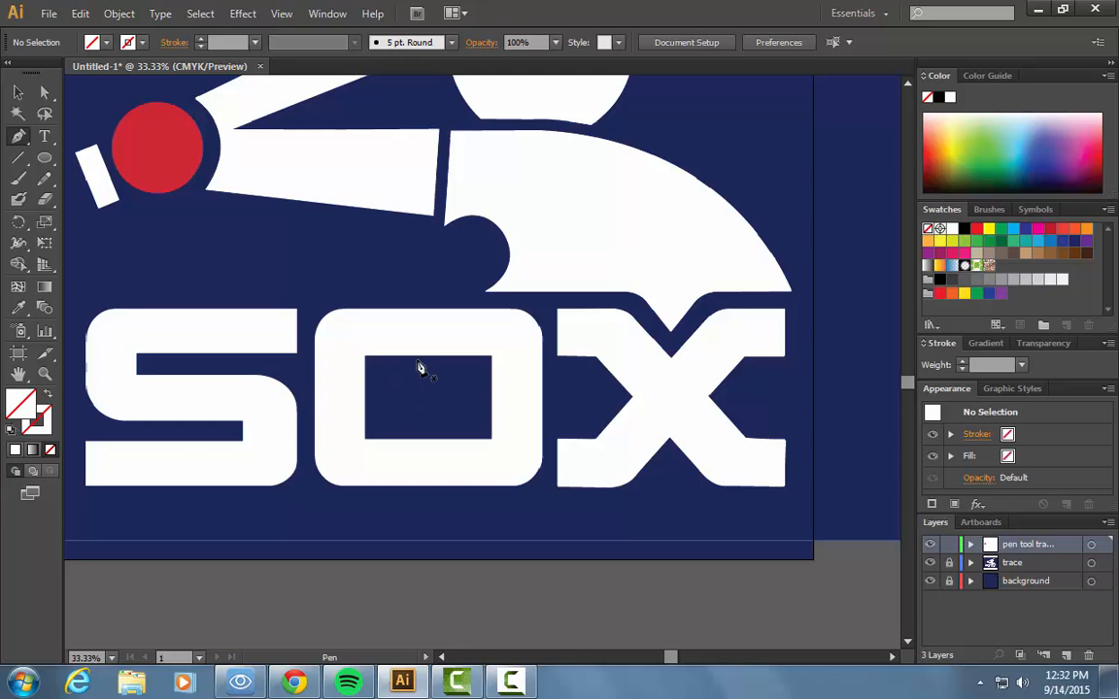
{"action": "left_click", "coordinate": [341, 311]}
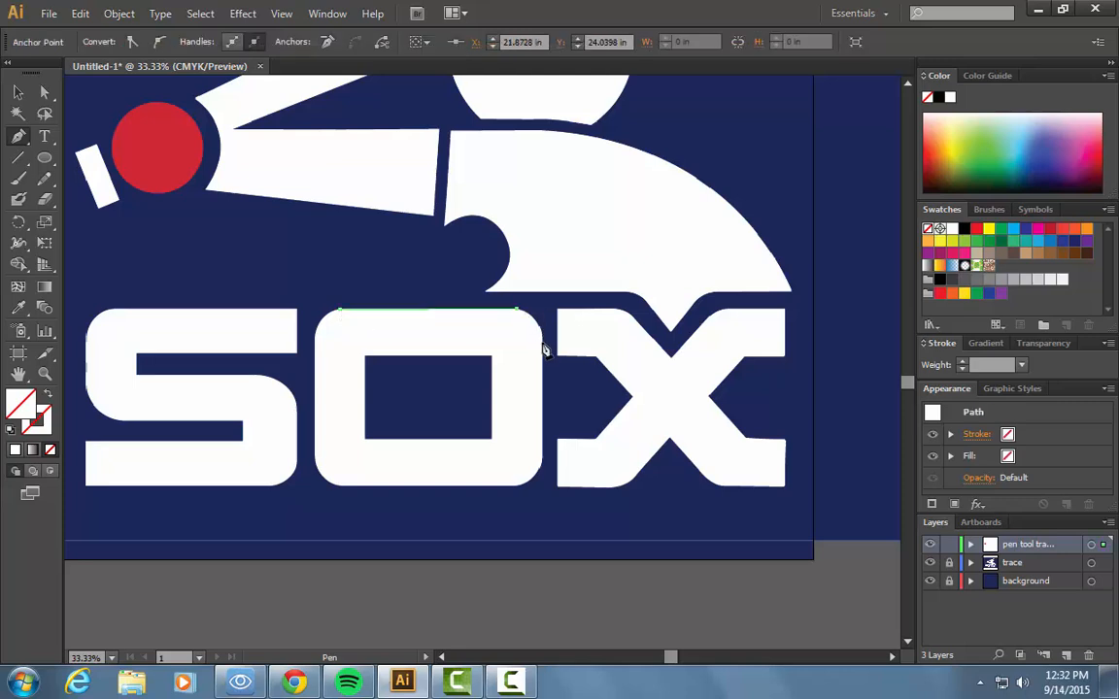
{"action": "left_click_drag", "start_coordinate": [541, 337], "coordinate": [542, 363]}
{"action": "left_click", "coordinate": [542, 454]}
{"action": "left_click_drag", "start_coordinate": [505, 488], "coordinate": [466, 491]}
{"action": "left_click", "coordinate": [504, 488]}
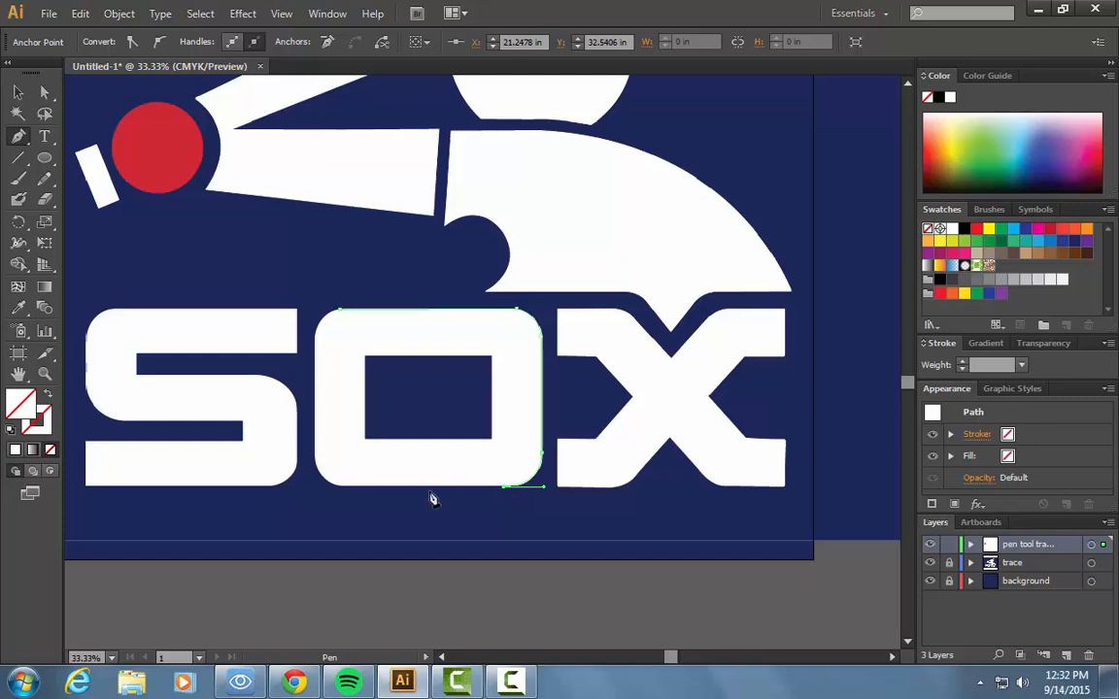
Continue the O's outer outline along its bottom edge, up the left side, and around the top-left curve to close the path.
{"action": "left_click_drag", "start_coordinate": [341, 487], "coordinate": [314, 428]}
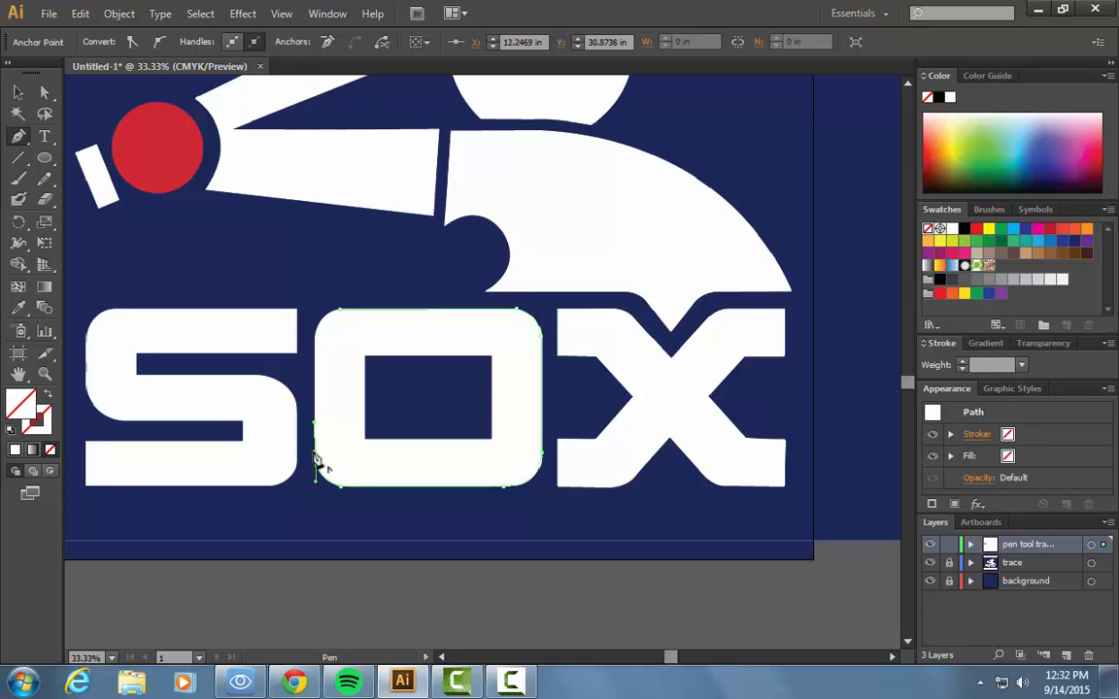
{"action": "left_click", "coordinate": [316, 339]}
{"action": "left_click", "coordinate": [339, 311]}
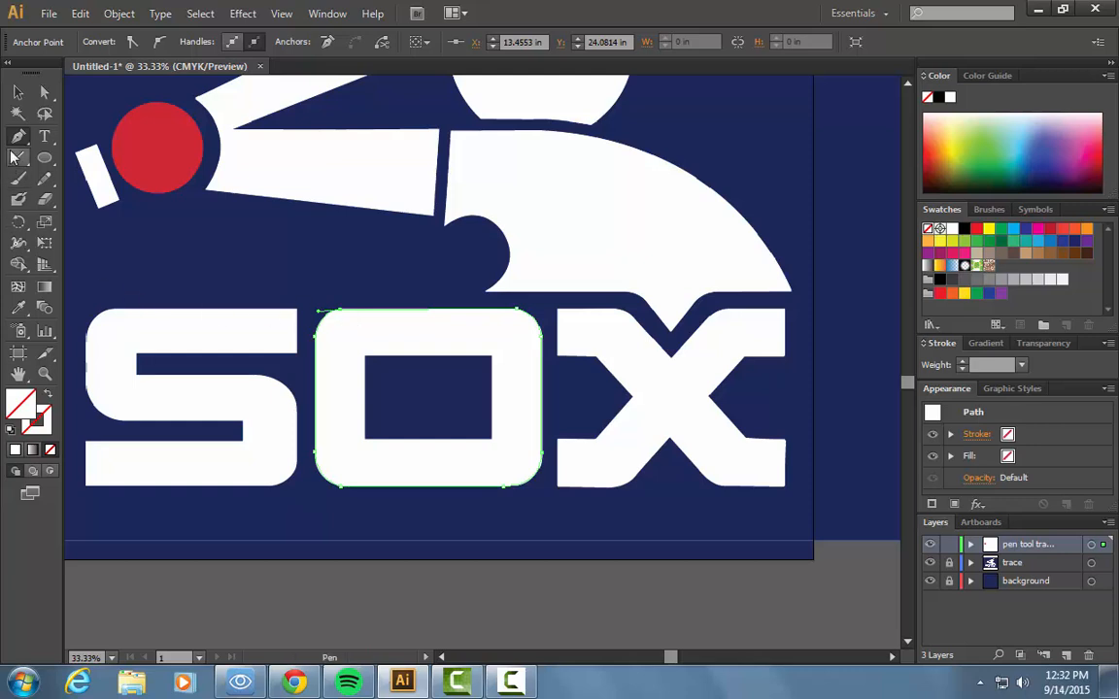
{"action": "left_click", "coordinate": [18, 309]}
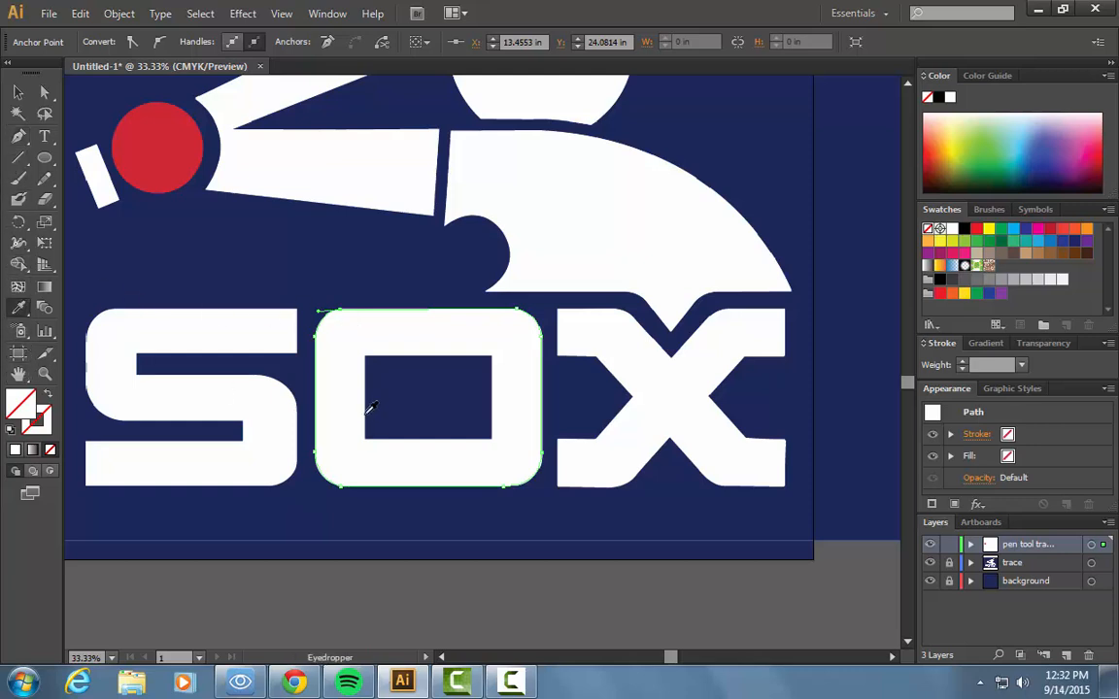
{"action": "left_click", "coordinate": [329, 369]}
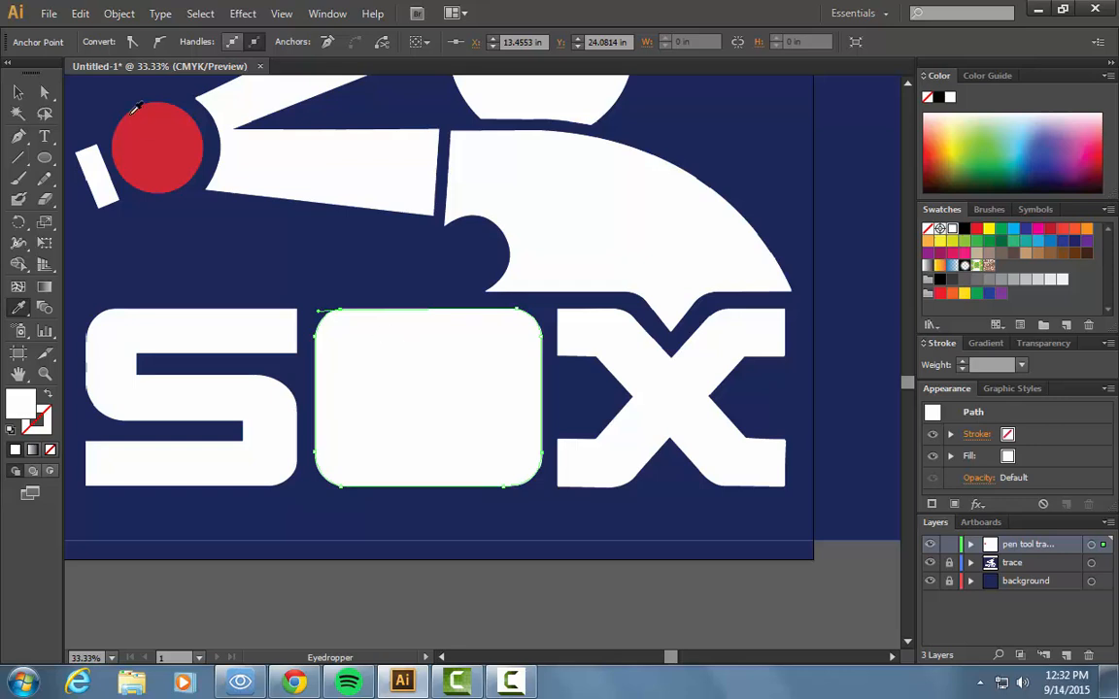
{"action": "left_click", "coordinate": [50, 451]}
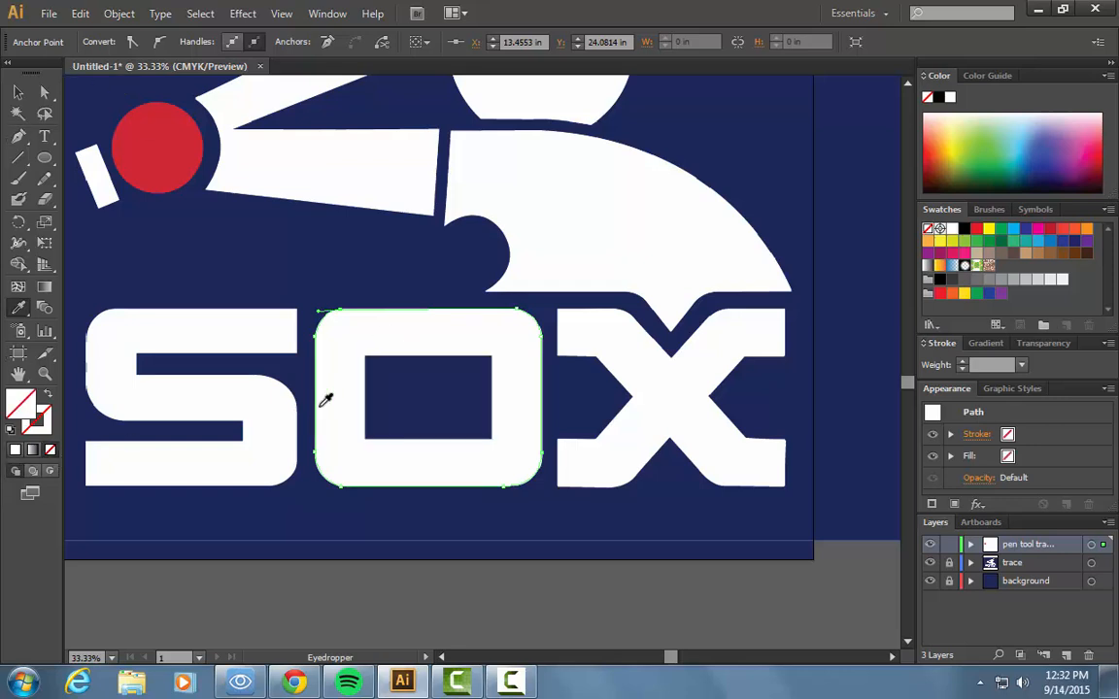
Trace the O's inner rectangle with the Pen tool as a closed path and fill it navy blue with the Eyedropper.
{"action": "left_click", "coordinate": [17, 138]}
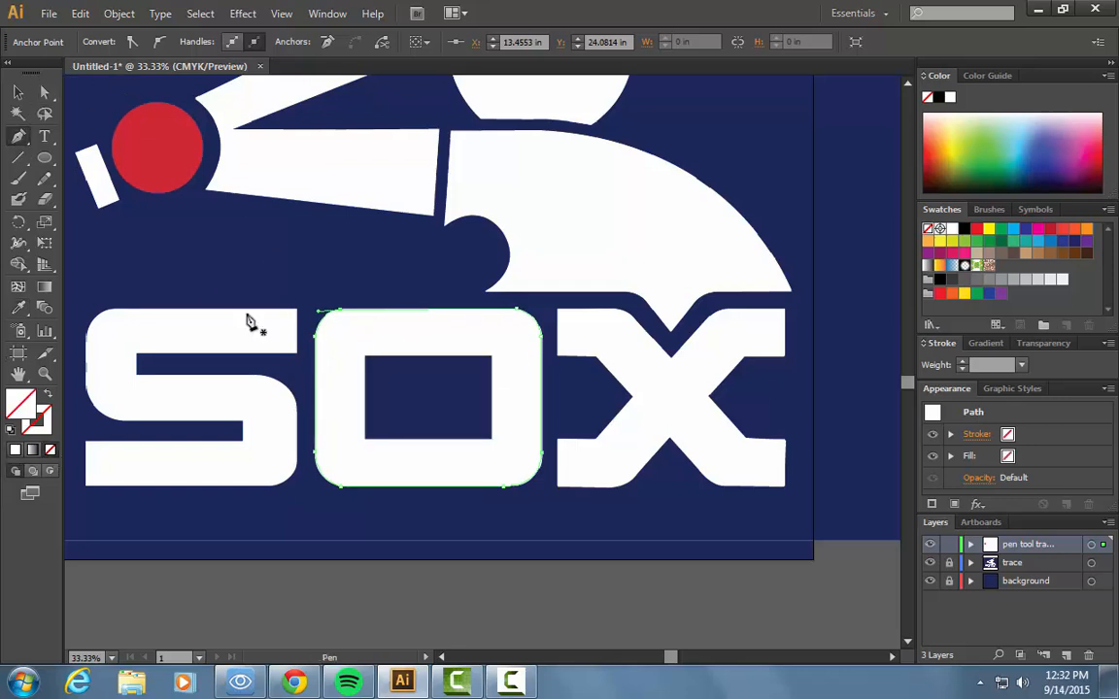
{"action": "left_click", "coordinate": [366, 358]}
{"action": "left_click", "coordinate": [367, 440]}
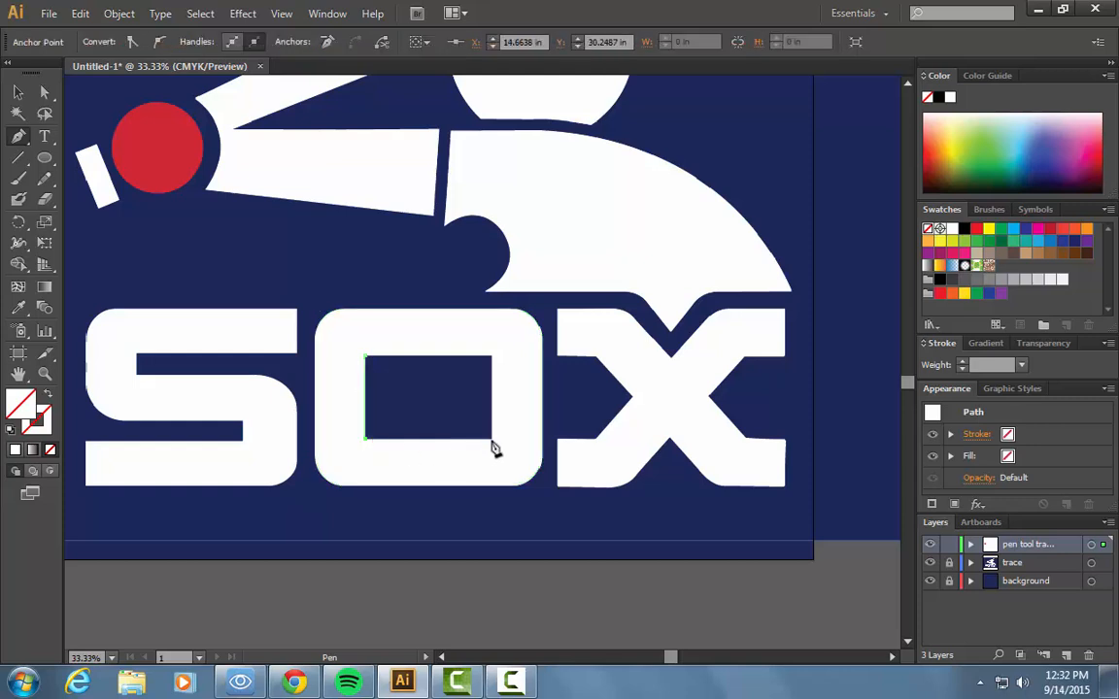
{"action": "left_click", "coordinate": [492, 439]}
{"action": "left_click", "coordinate": [492, 358]}
{"action": "left_click", "coordinate": [366, 359]}
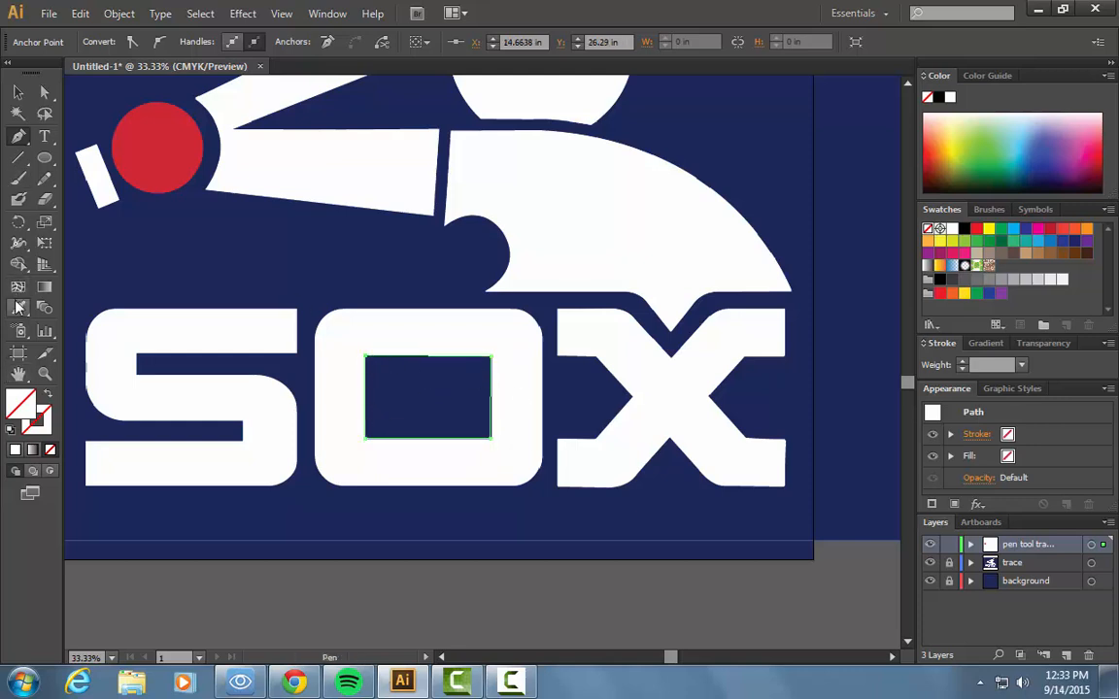
{"action": "left_click", "coordinate": [19, 310]}
{"action": "left_click", "coordinate": [413, 398]}
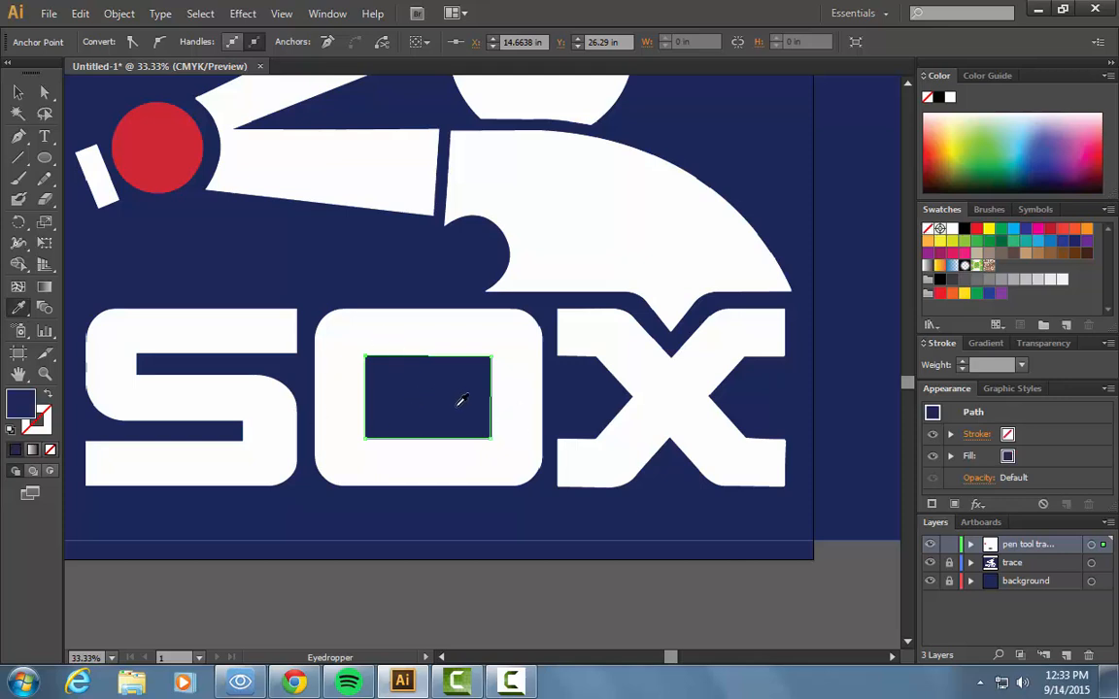
Fill the O's outer shape white with the Eyedropper and hide the trace layer to check the letter.
{"action": "left_click", "coordinate": [17, 92]}
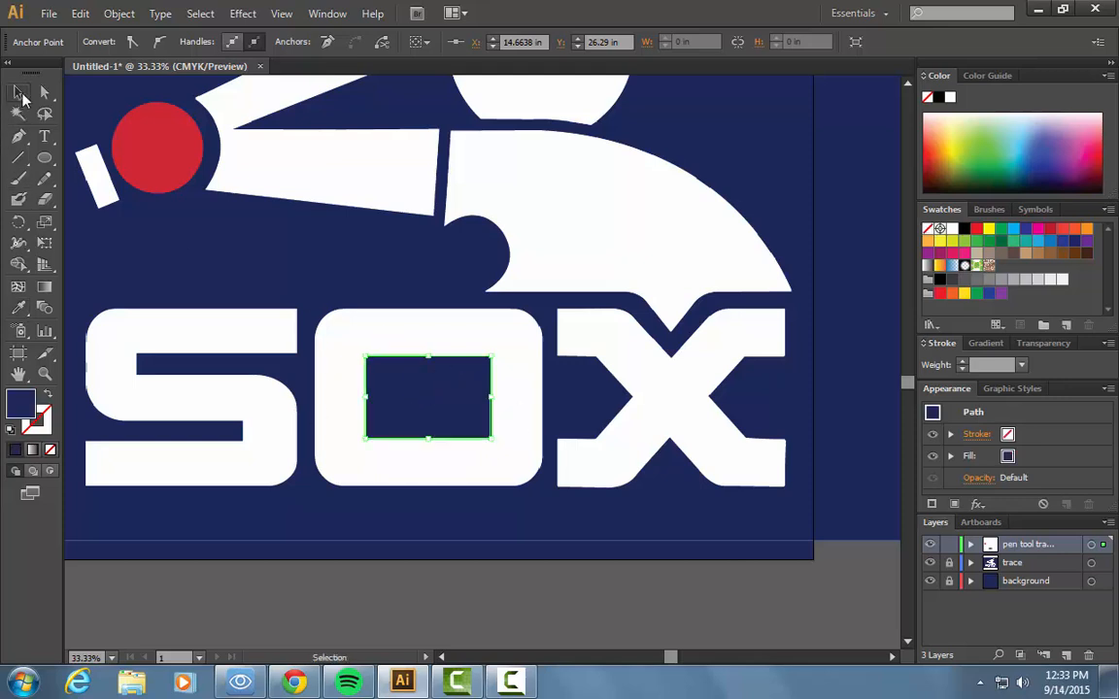
{"action": "left_click", "coordinate": [364, 313]}
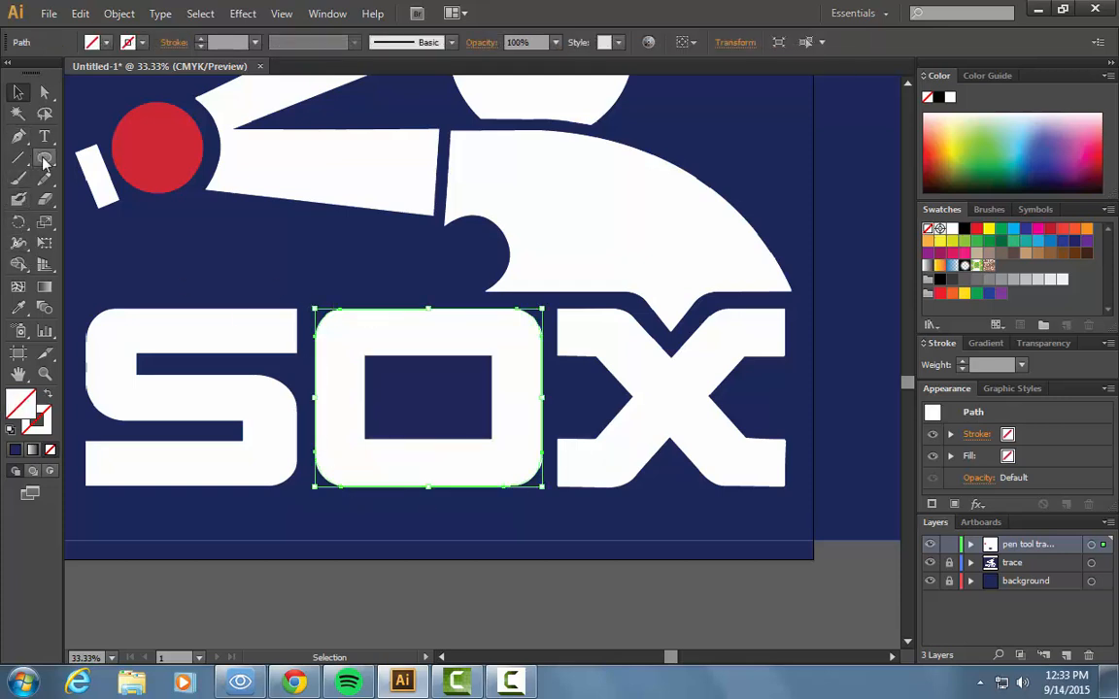
{"action": "left_click", "coordinate": [17, 307]}
{"action": "left_click", "coordinate": [391, 330]}
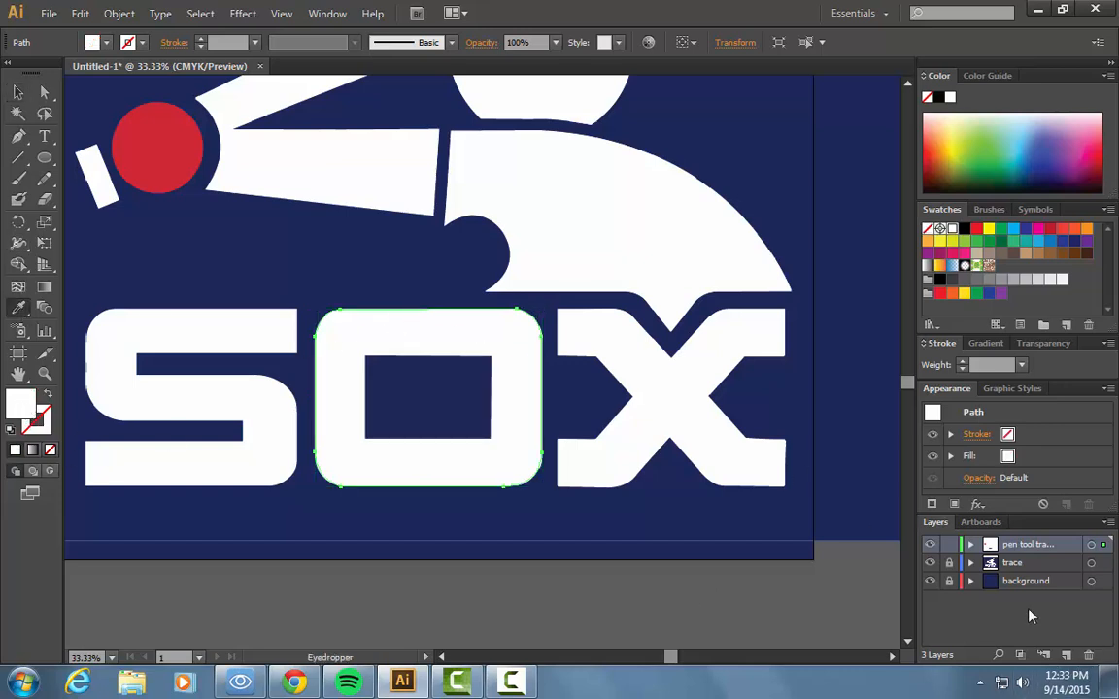
{"action": "left_click", "coordinate": [931, 565]}
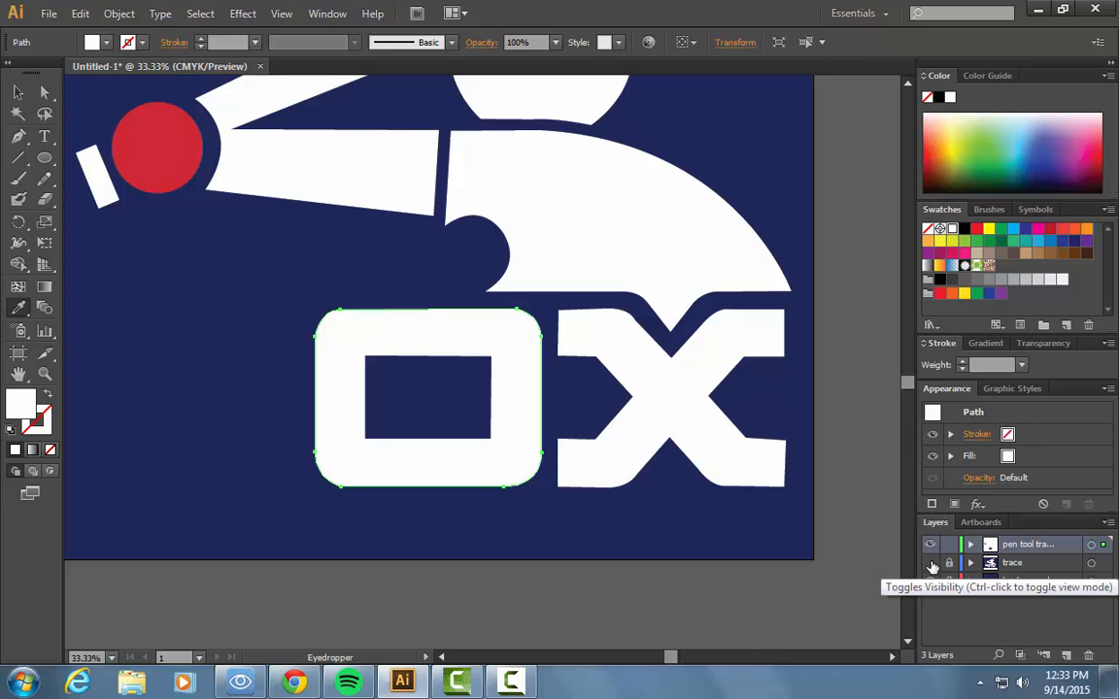
Deselect the letter O and check the whole logo on the artboard.
{"action": "key", "text": "ctrl+minus"}
{"action": "key", "text": "ctrl+minus"}
{"action": "key", "text": "ctrl+minus"}
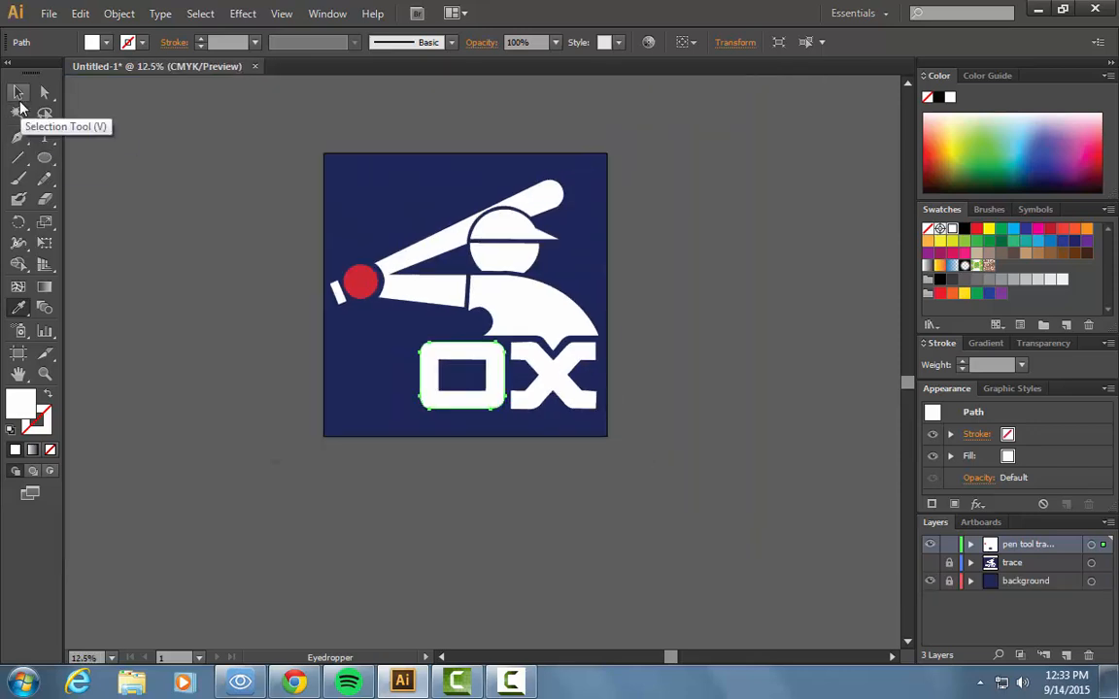
{"action": "left_click", "coordinate": [19, 94]}
{"action": "left_click", "coordinate": [140, 169]}
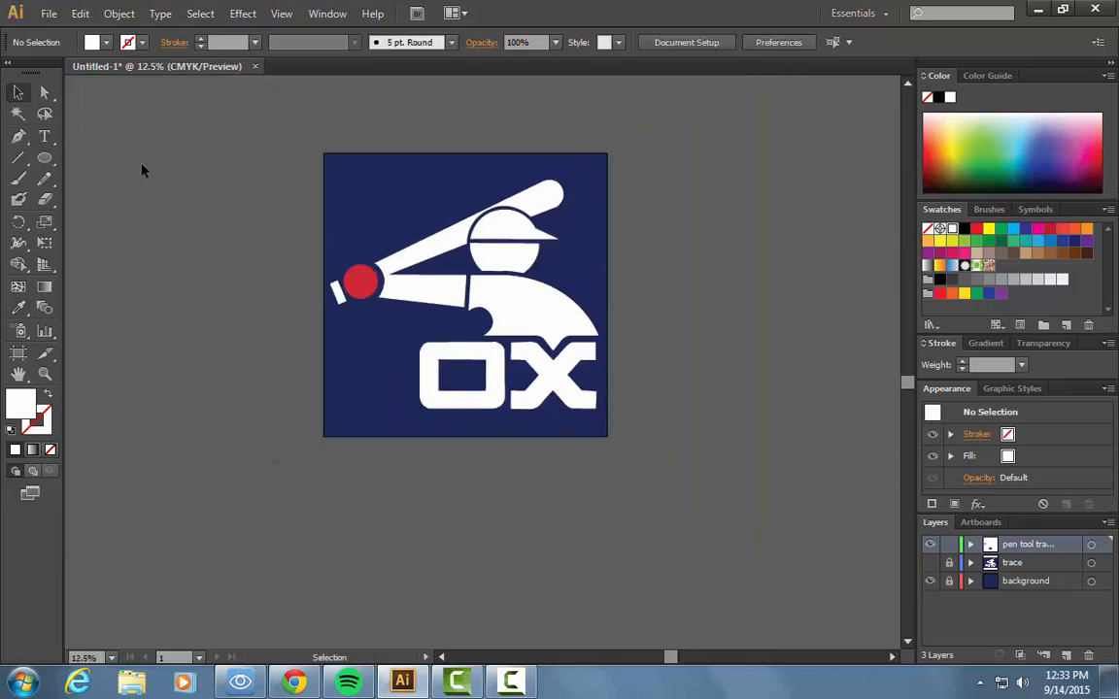
Show the trace layer again to reveal the reference for the letter S.
{"action": "key", "text": "ctrl+plus"}
{"action": "key", "text": "ctrl+plus"}
{"action": "key", "text": "ctrl+plus"}
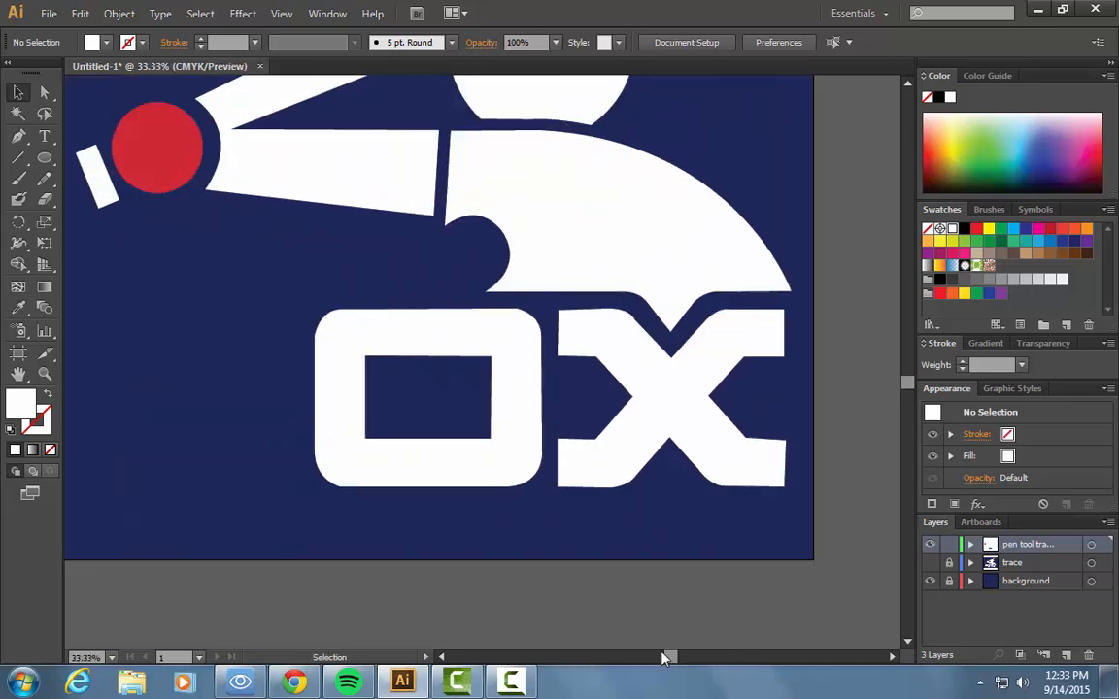
{"action": "left_click_drag", "start_coordinate": [668, 660], "coordinate": [653, 663]}
{"action": "key", "text": "ctrl+plus"}
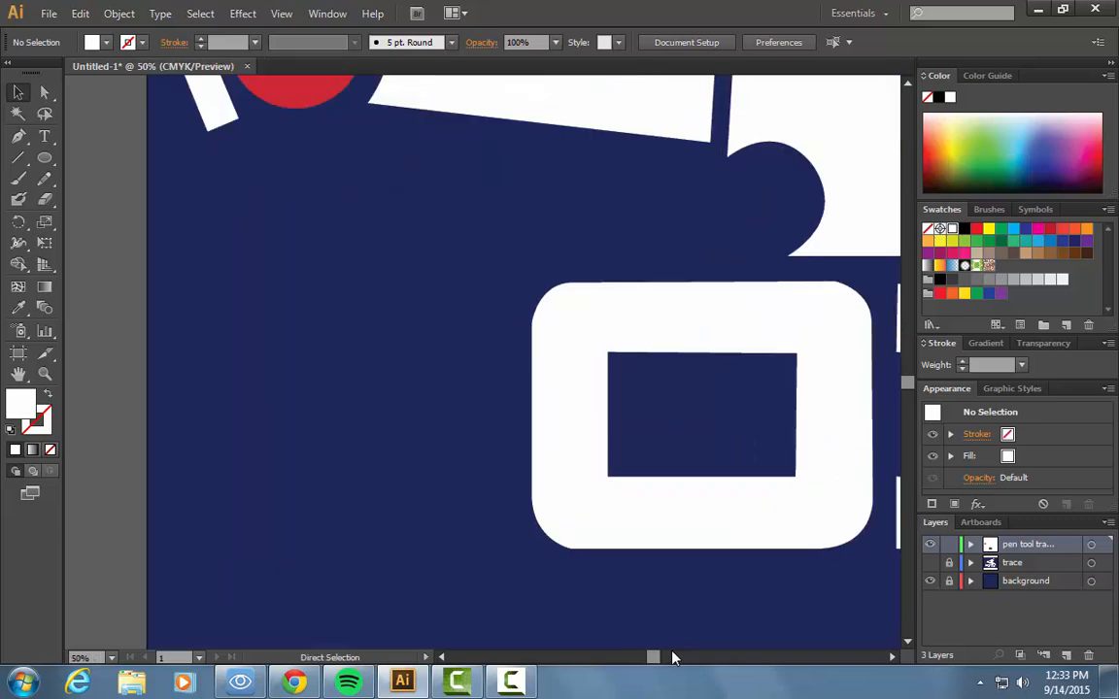
{"action": "left_click", "coordinate": [929, 562]}
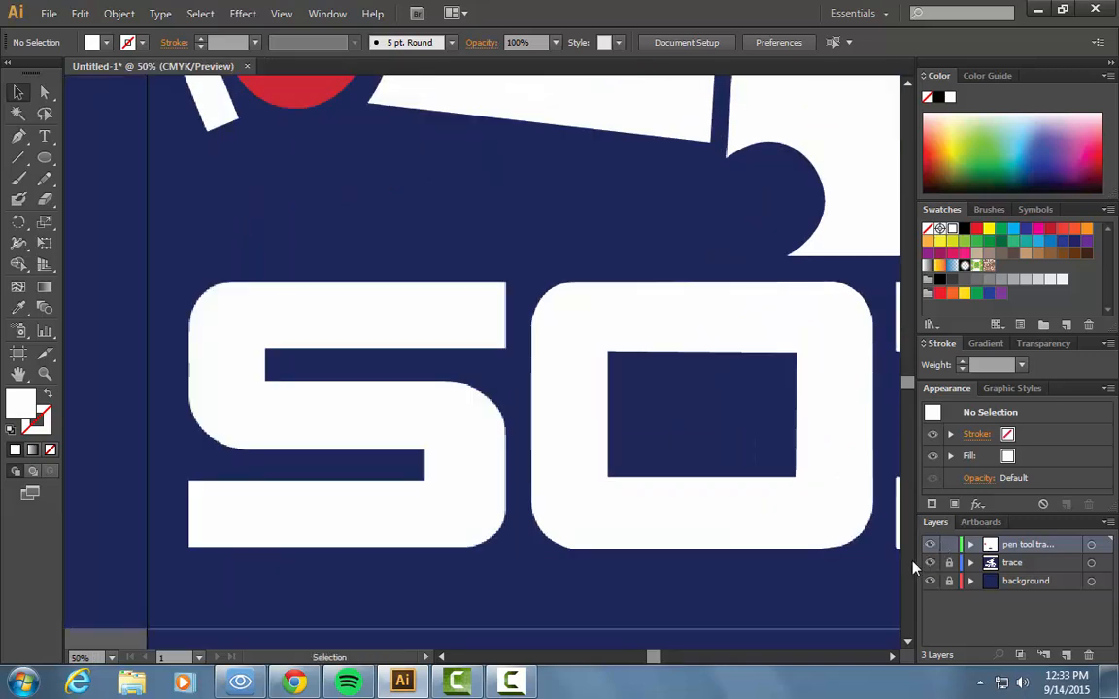
With no fill, trace the S with the Pen tool from its top-right corner along the top edge, down the left curves and into the lower notch.
{"action": "left_click", "coordinate": [17, 136]}
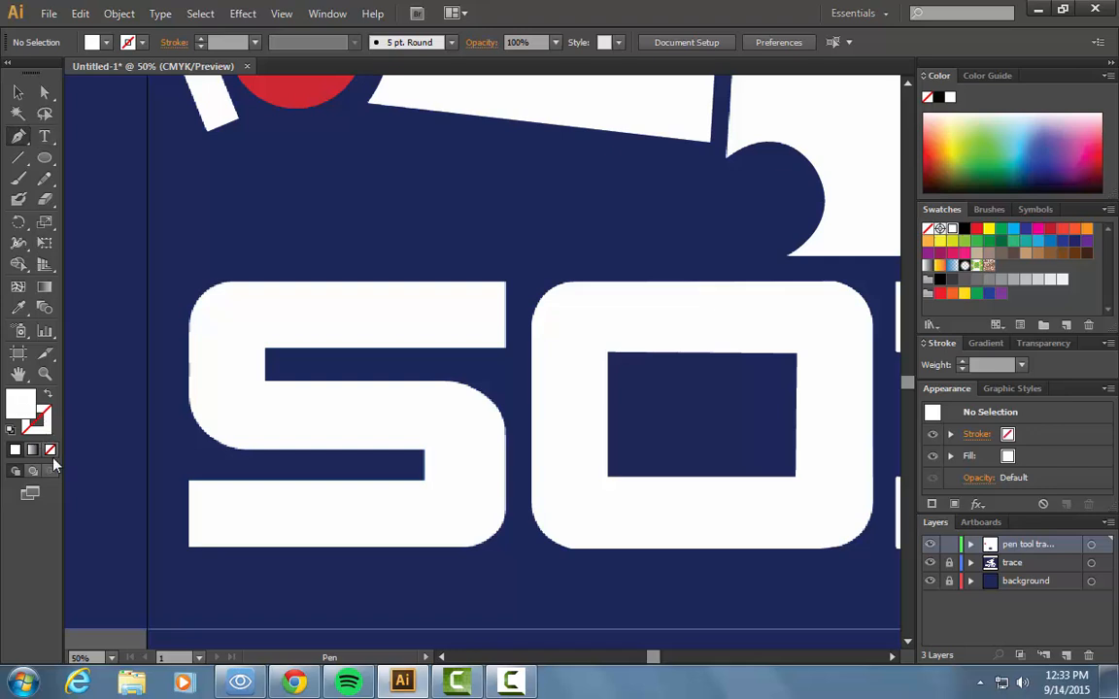
{"action": "left_click", "coordinate": [50, 450]}
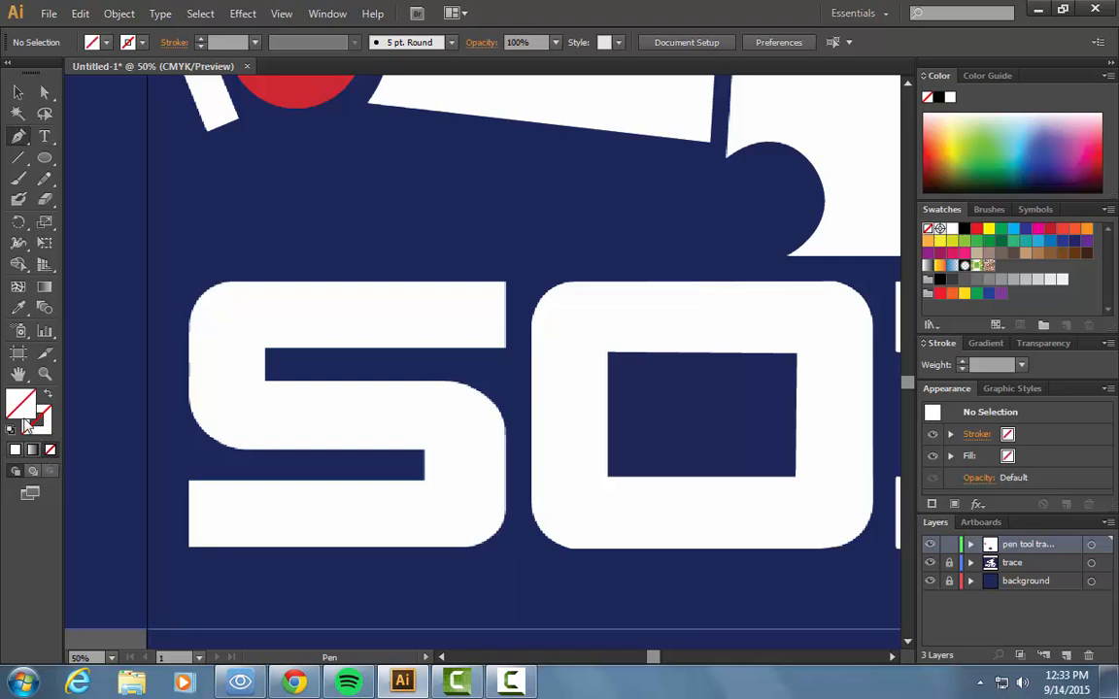
{"action": "left_click", "coordinate": [505, 285]}
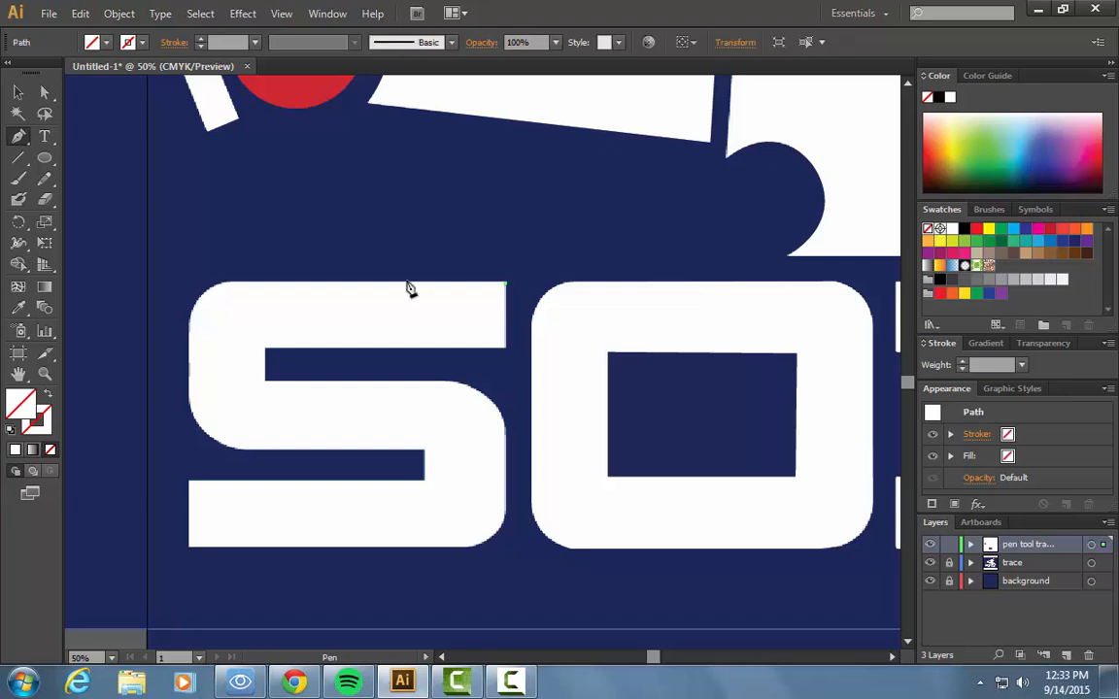
{"action": "left_click", "coordinate": [229, 285]}
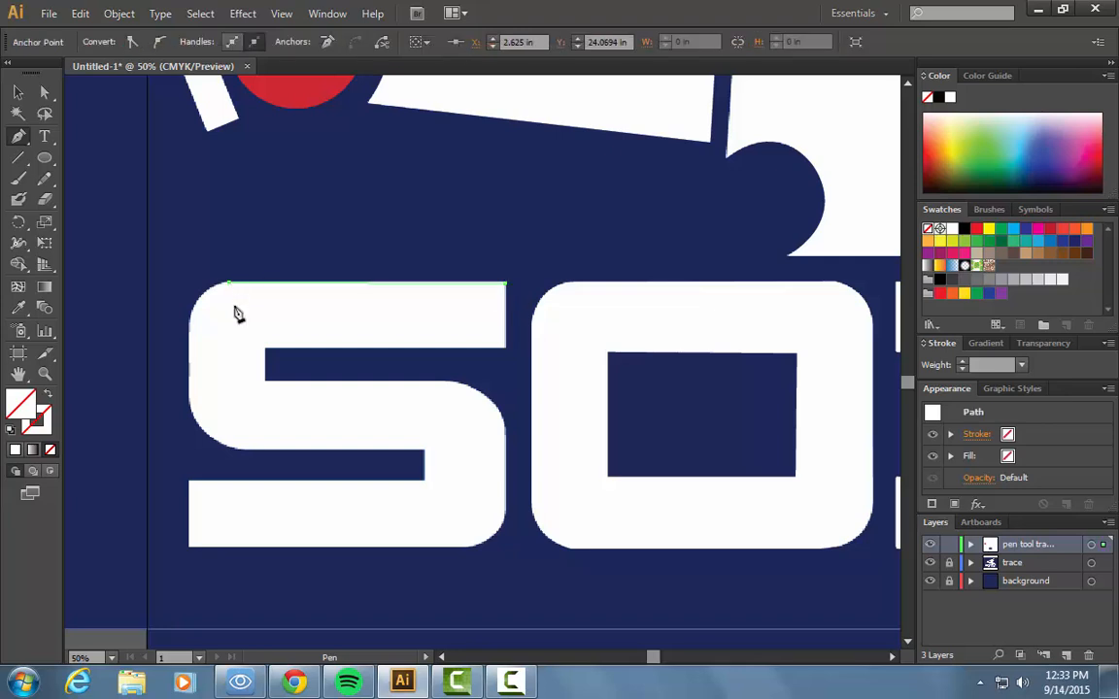
{"action": "mouse_move", "coordinate": [189, 326]}
{"action": "left_mouse_down"}
{"action": "mouse_move", "coordinate": [186, 366]}
{"action": "mouse_move", "coordinate": [189, 325]}
{"action": "left_mouse_up"}
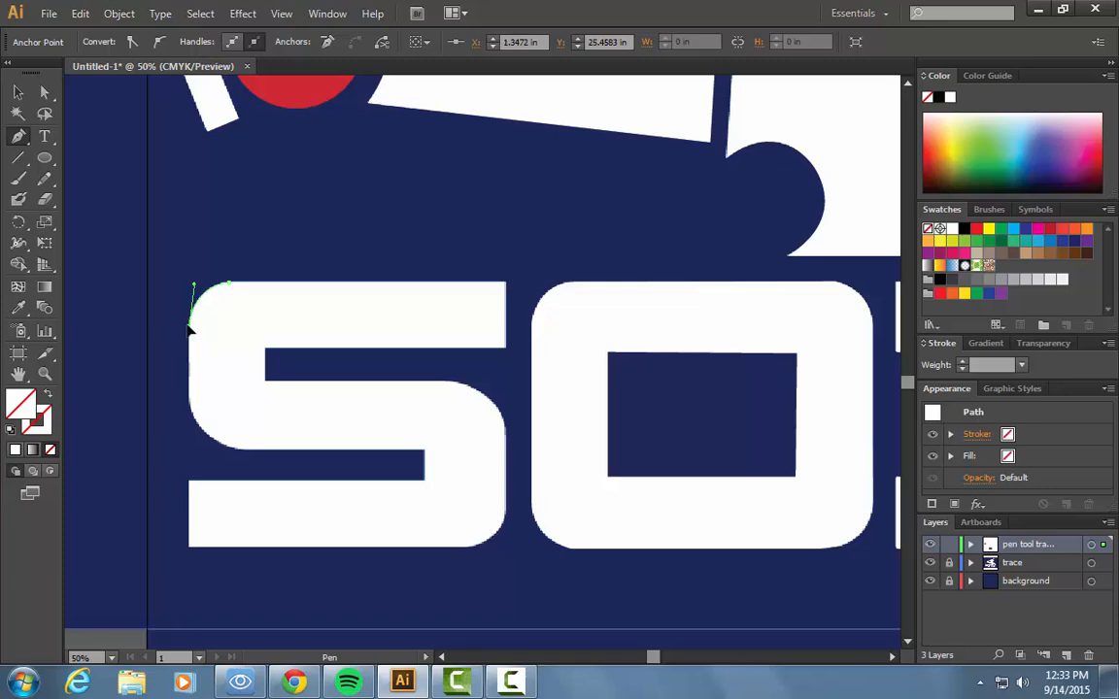
{"action": "left_click", "coordinate": [189, 399]}
{"action": "left_click_drag", "start_coordinate": [239, 449], "coordinate": [294, 470]}
{"action": "left_click", "coordinate": [239, 450]}
{"action": "left_click", "coordinate": [425, 450]}
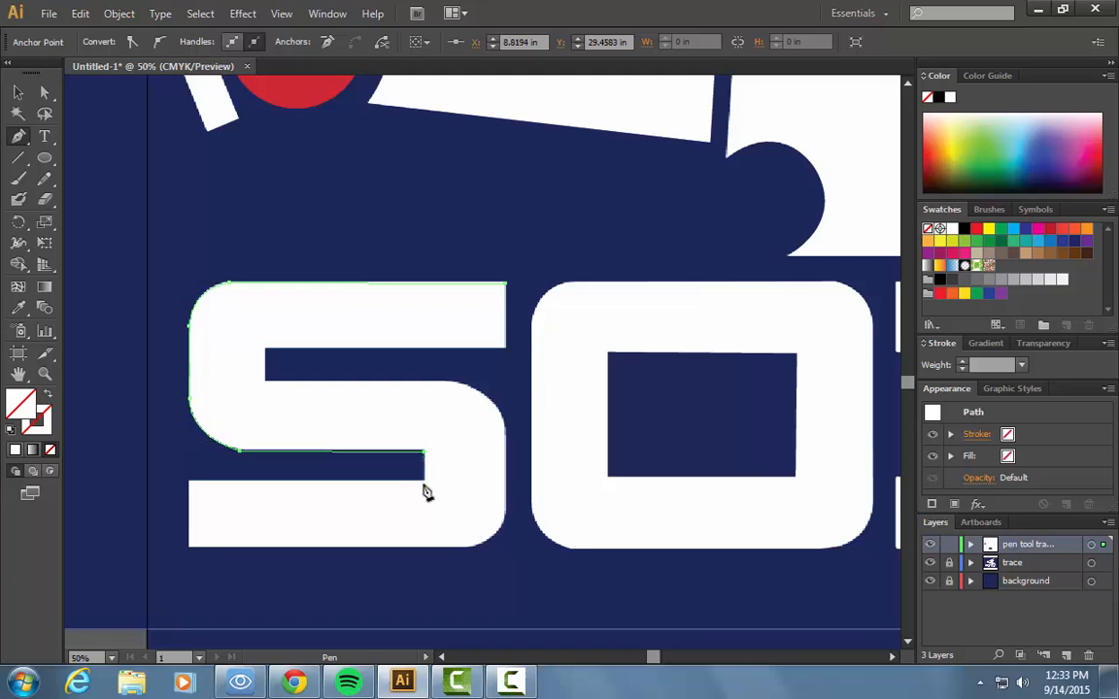
Continue the S outline around the lower notch and bottom bar, then up the curved right side to the top of the middle bar.
{"action": "left_click", "coordinate": [424, 480]}
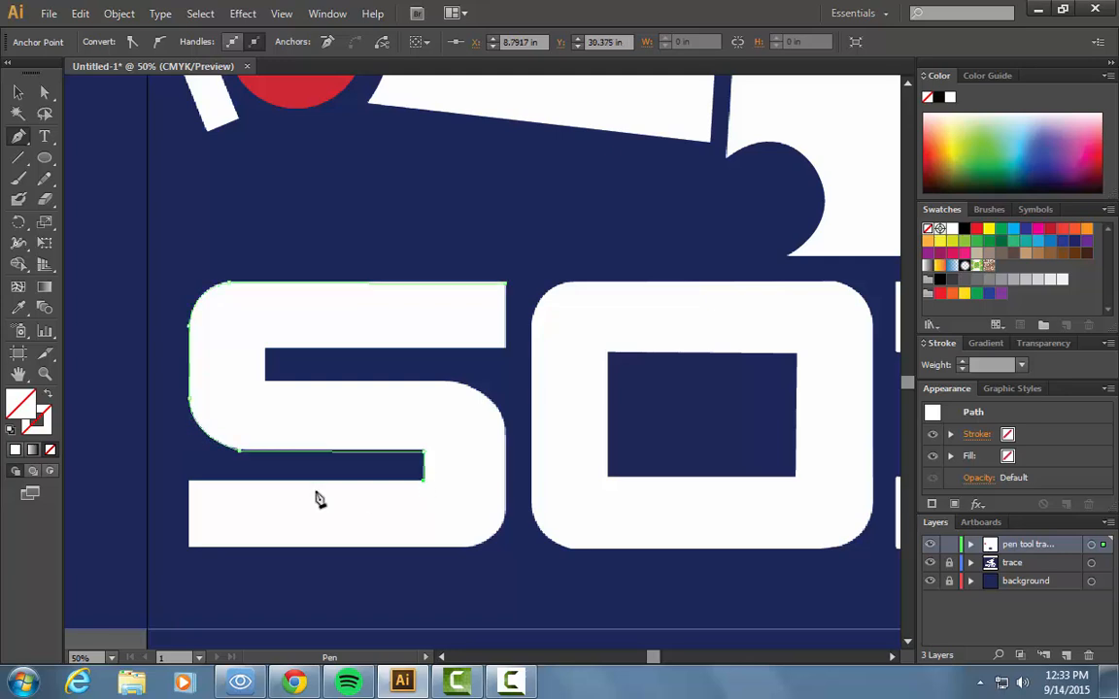
{"action": "left_click", "coordinate": [189, 480]}
{"action": "left_click", "coordinate": [470, 547]}
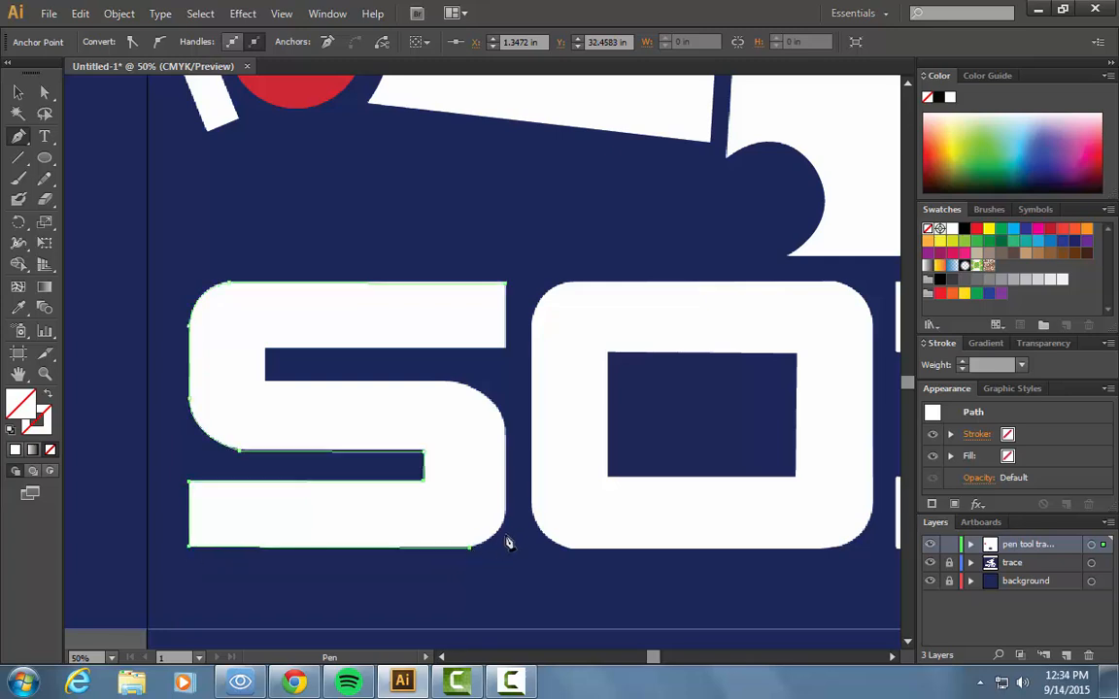
{"action": "left_click_drag", "start_coordinate": [506, 516], "coordinate": [507, 484]}
{"action": "left_click_drag", "start_coordinate": [445, 383], "coordinate": [398, 380]}
{"action": "left_click", "coordinate": [445, 383]}
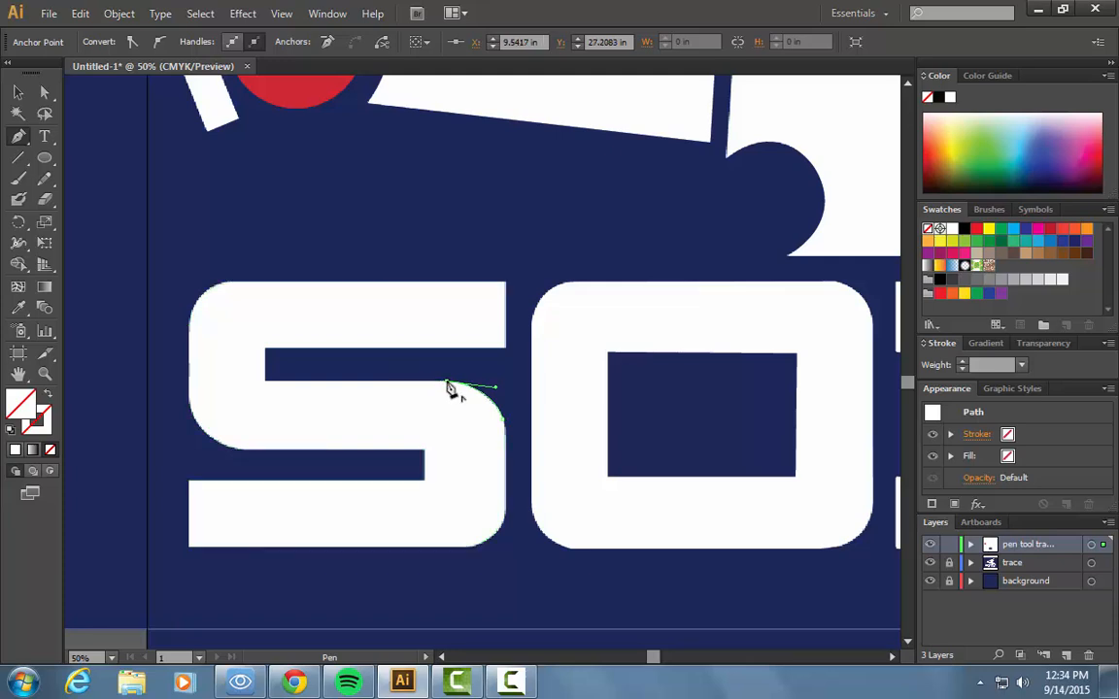
Trace the S's upper notch and the end of its top bar, closing the path at the top-right corner.
{"action": "left_click", "coordinate": [267, 381]}
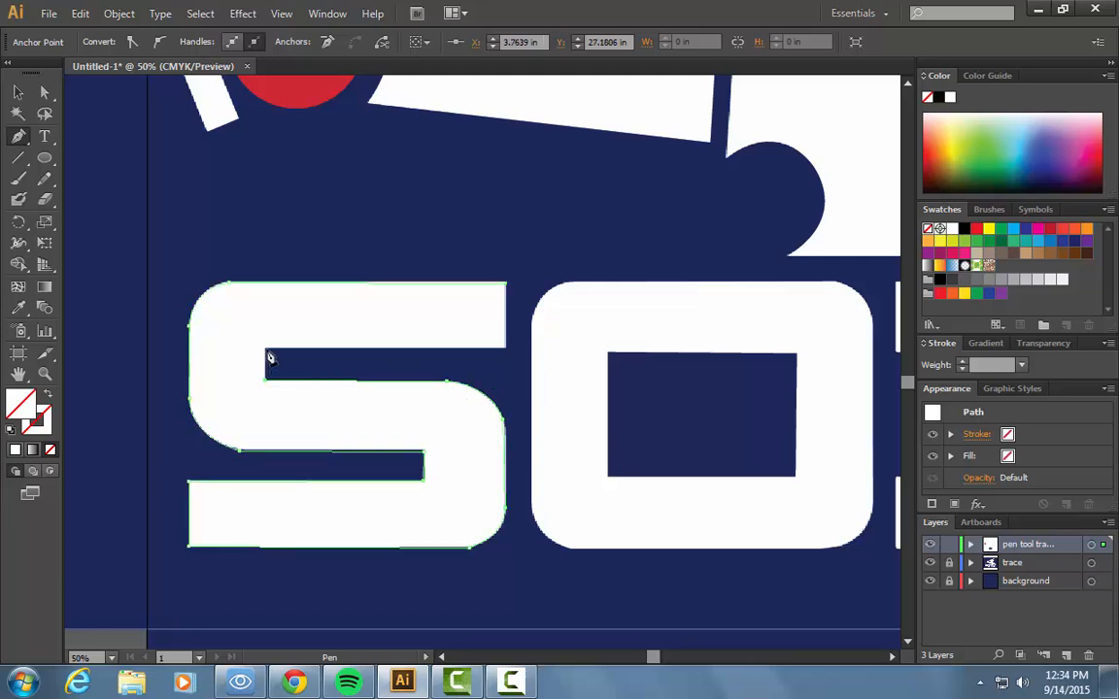
{"action": "left_click", "coordinate": [266, 349]}
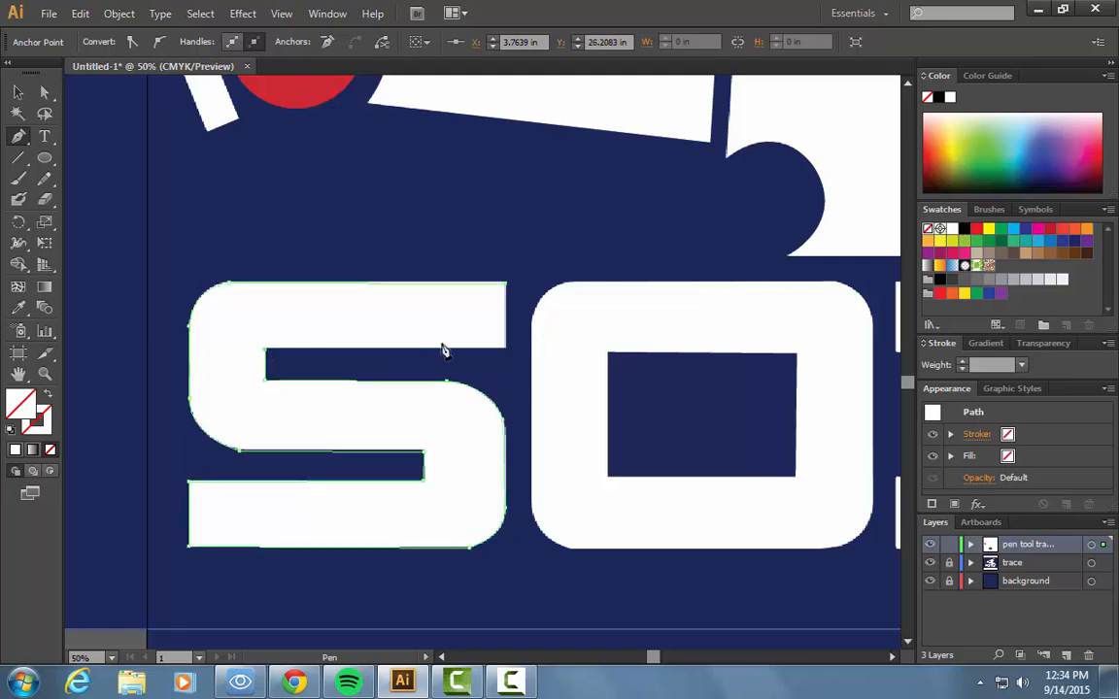
{"action": "left_click", "coordinate": [506, 349]}
{"action": "left_click", "coordinate": [505, 284]}
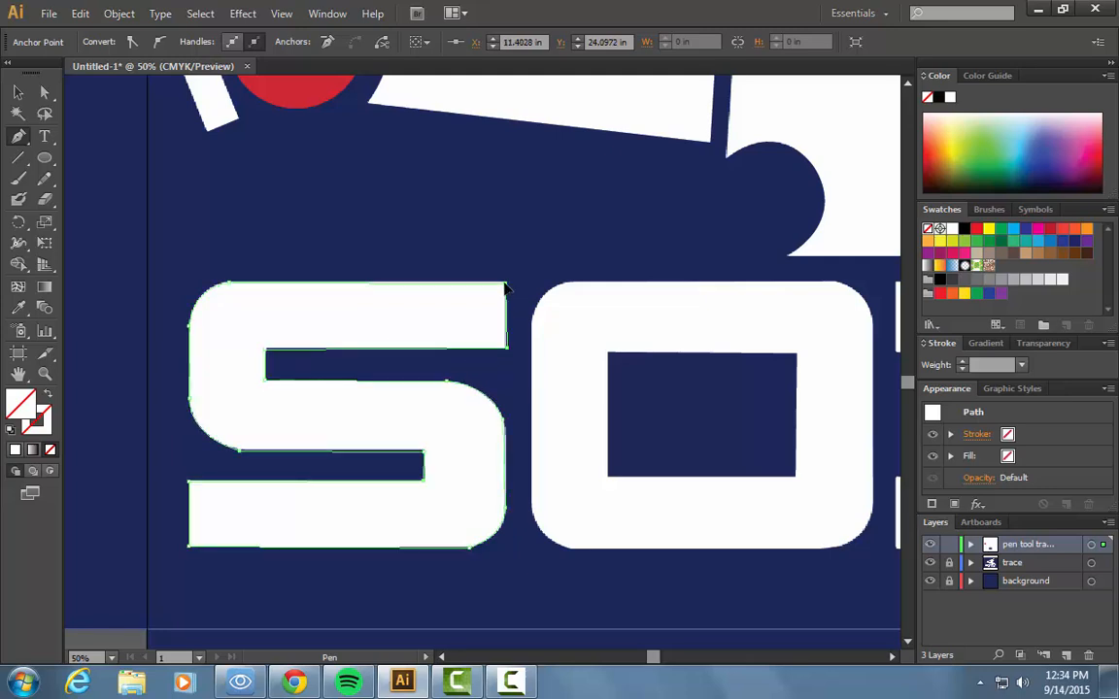
Fill the S white with the Eyedropper and hide the trace layer to check the whole logo.
{"action": "left_click", "coordinate": [18, 307]}
{"action": "left_click", "coordinate": [227, 310]}
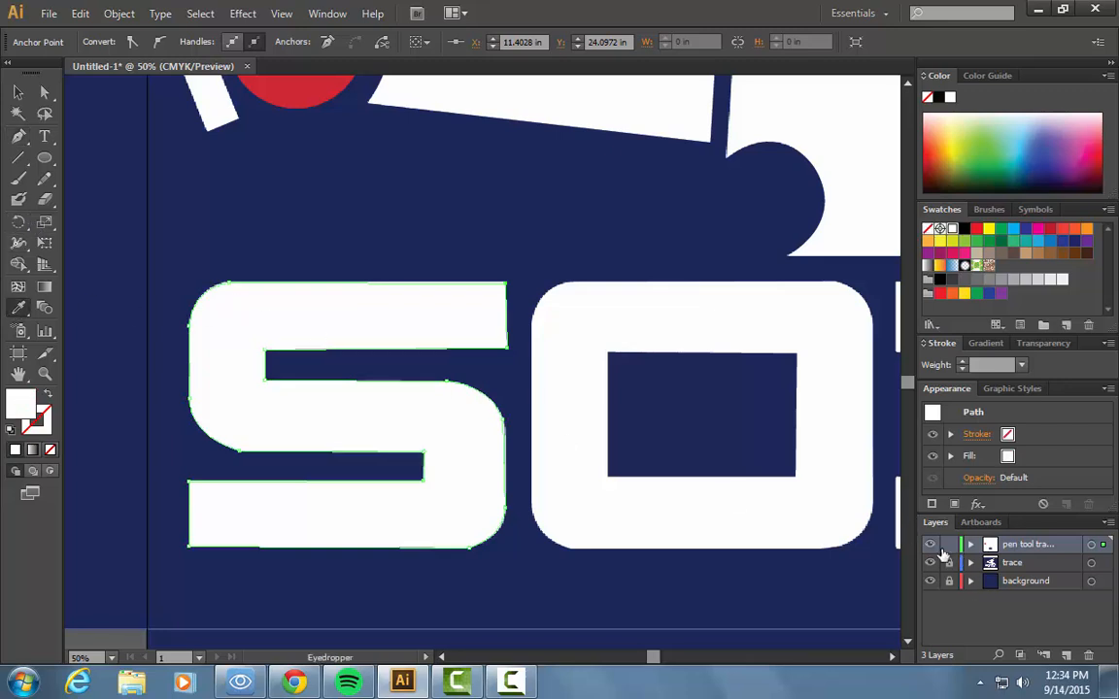
{"action": "key", "text": "ctrl+minus"}
{"action": "key", "text": "ctrl+minus"}
{"action": "key", "text": "ctrl+minus"}
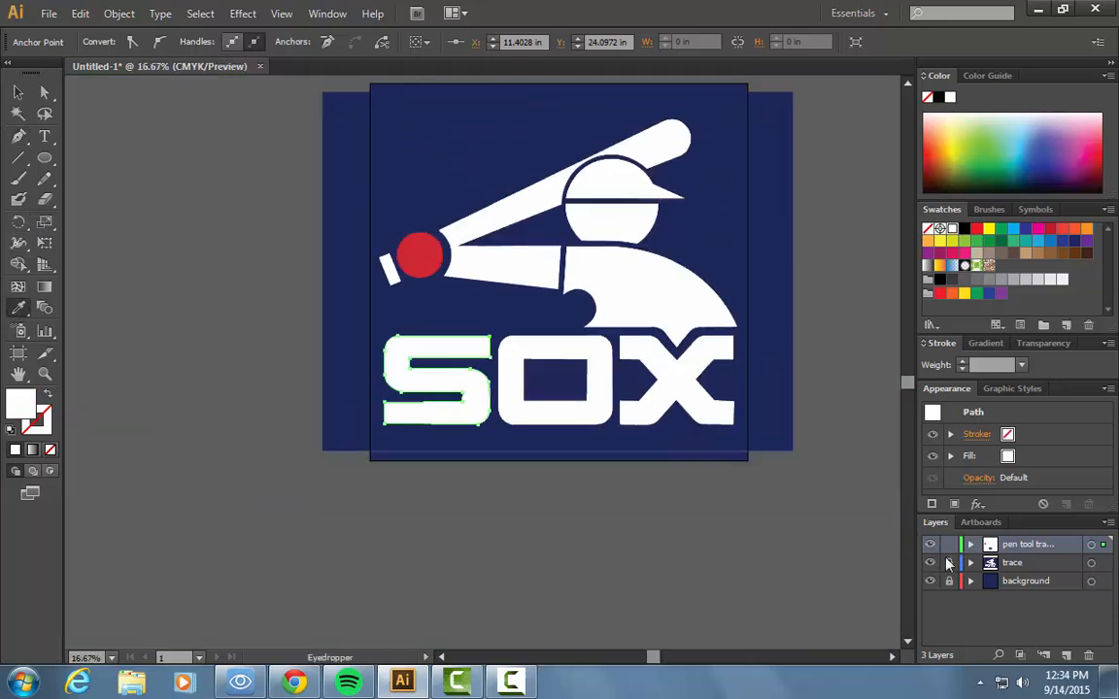
{"action": "key", "text": "ctrl+minus"}
{"action": "left_click", "coordinate": [931, 563]}
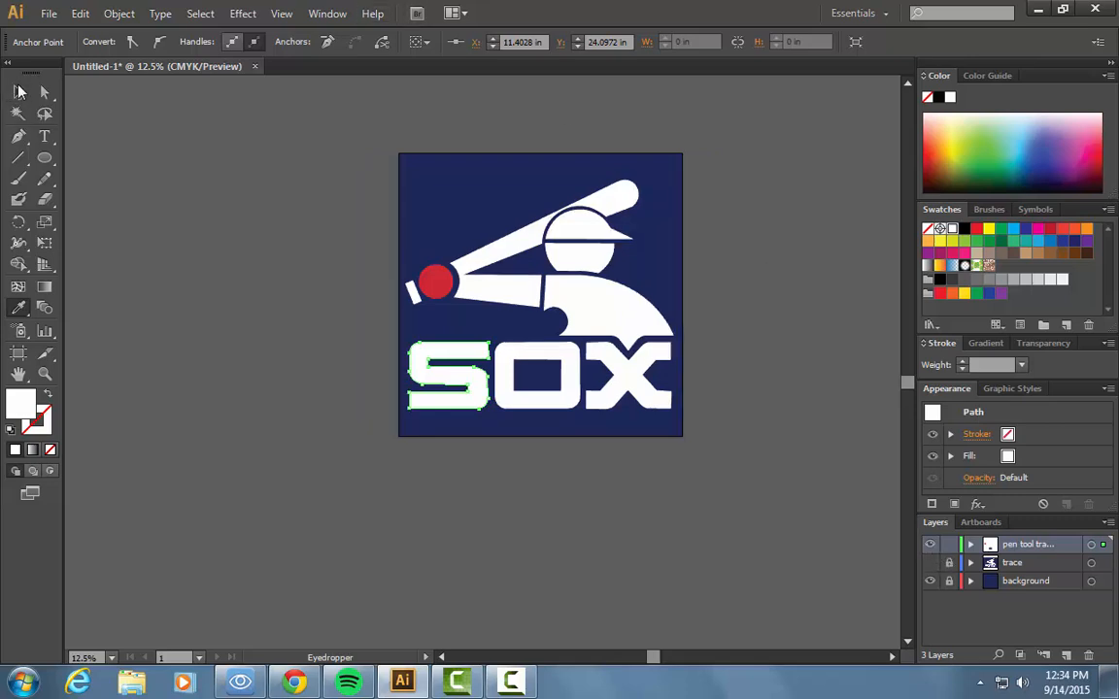
{"action": "left_click", "coordinate": [236, 242]}
{"action": "left_click", "coordinate": [16, 94]}
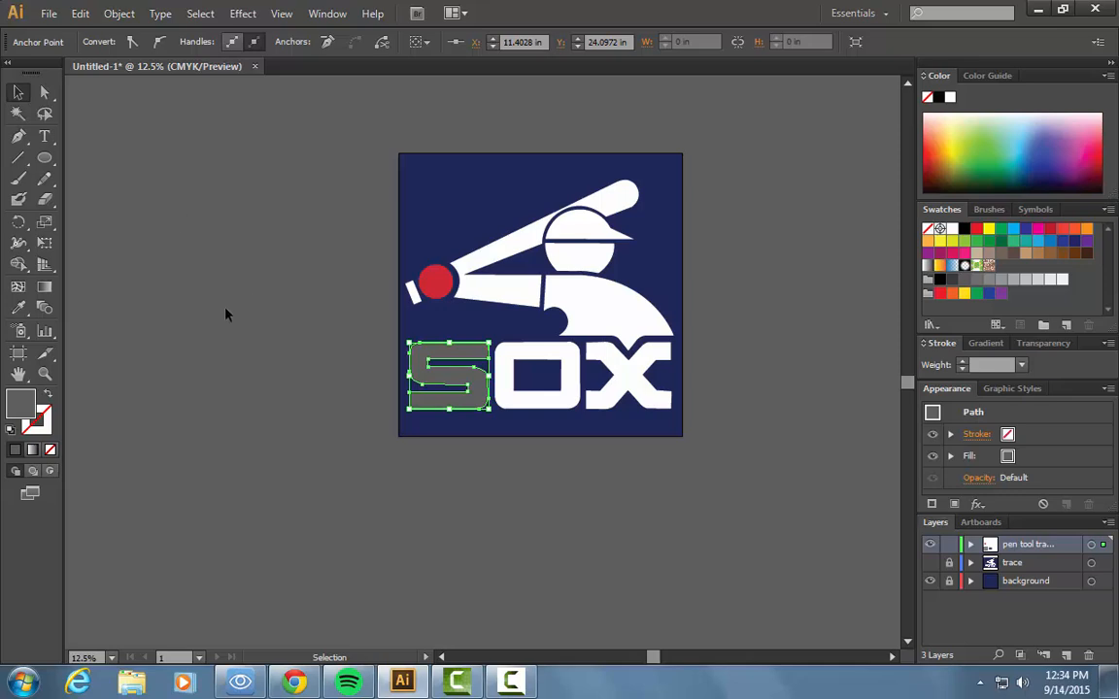
{"action": "left_click", "coordinate": [17, 308]}
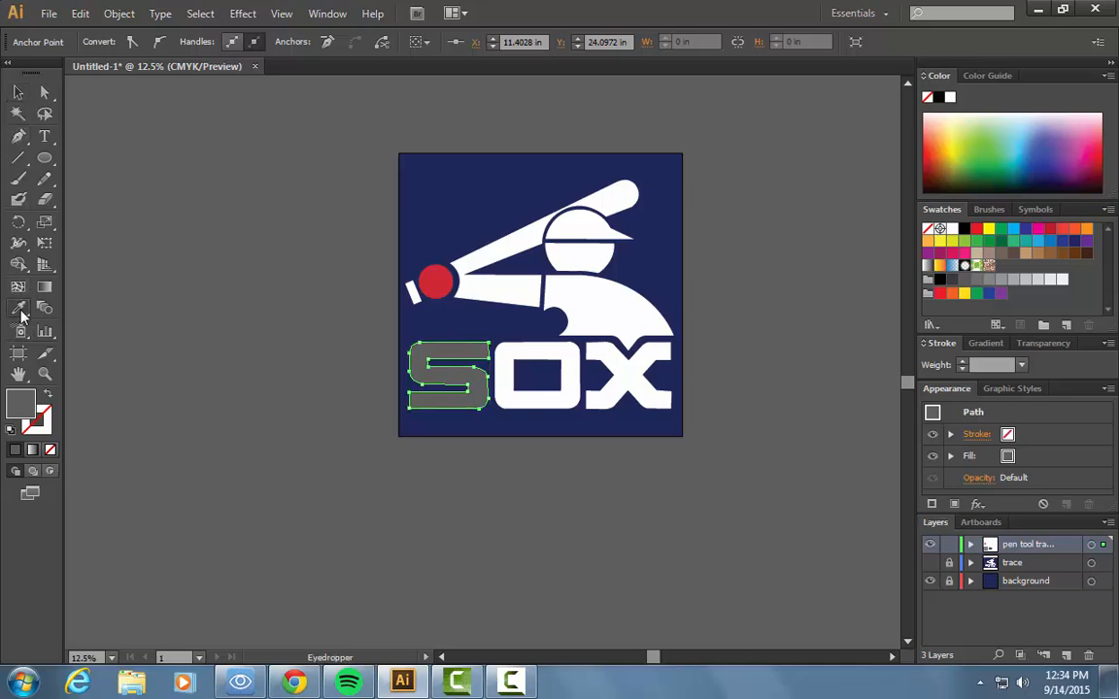
{"action": "left_click", "coordinate": [546, 340]}
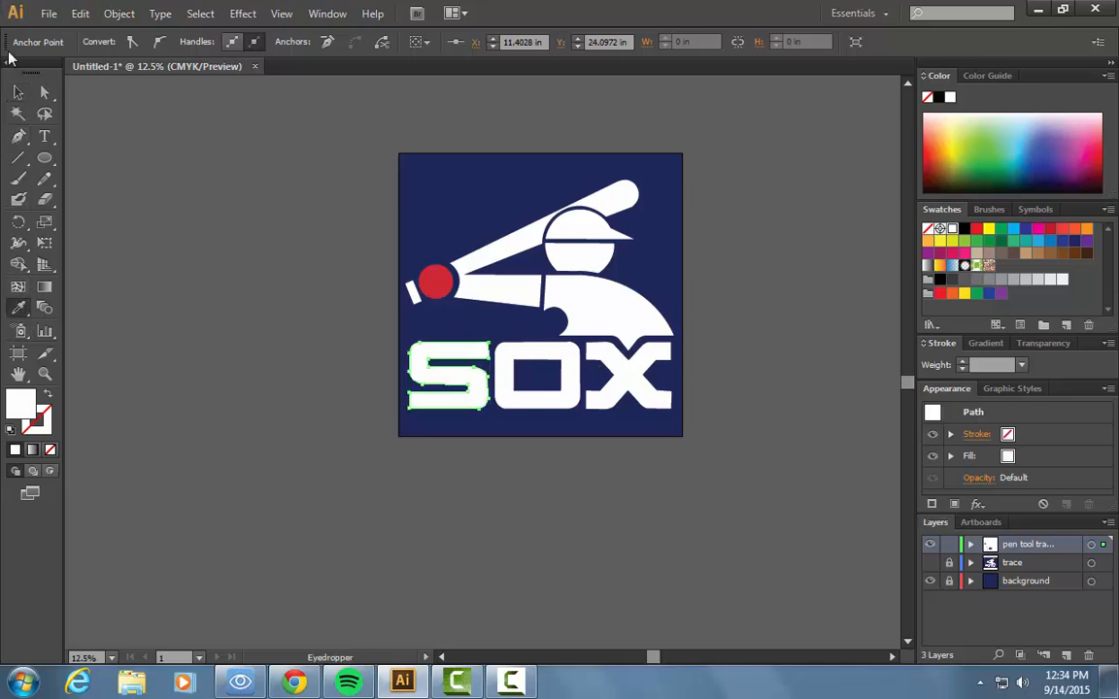
Deselect the S, then unlock and delete the trace layer.
{"action": "left_click", "coordinate": [17, 92]}
{"action": "left_click", "coordinate": [367, 294]}
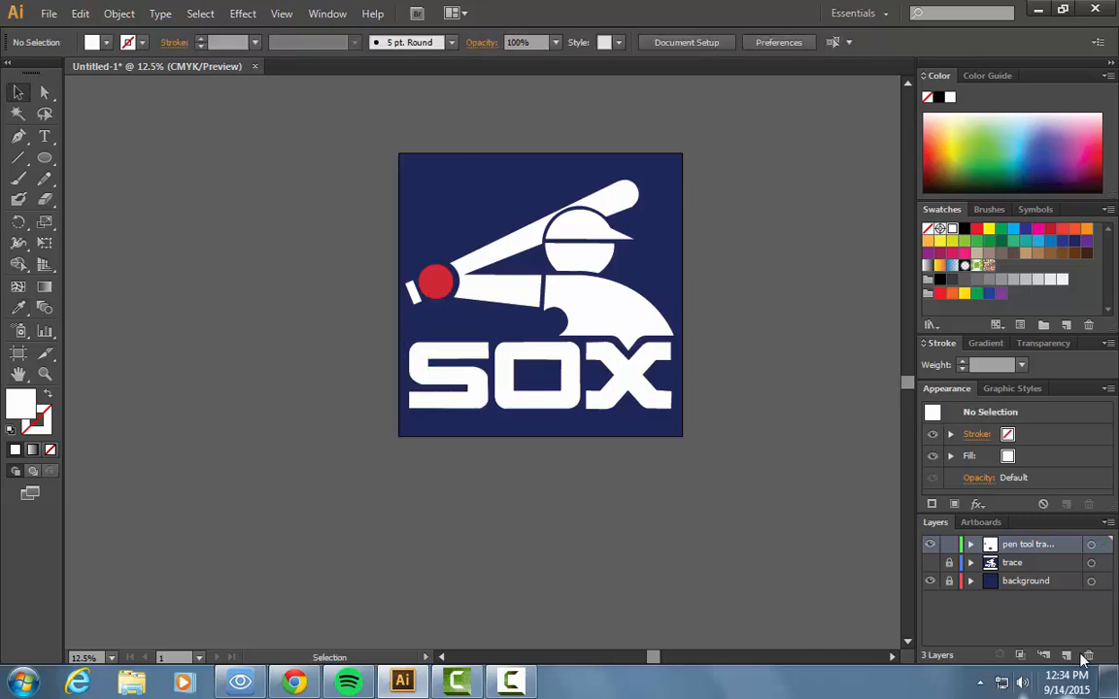
{"action": "left_click", "coordinate": [1001, 562]}
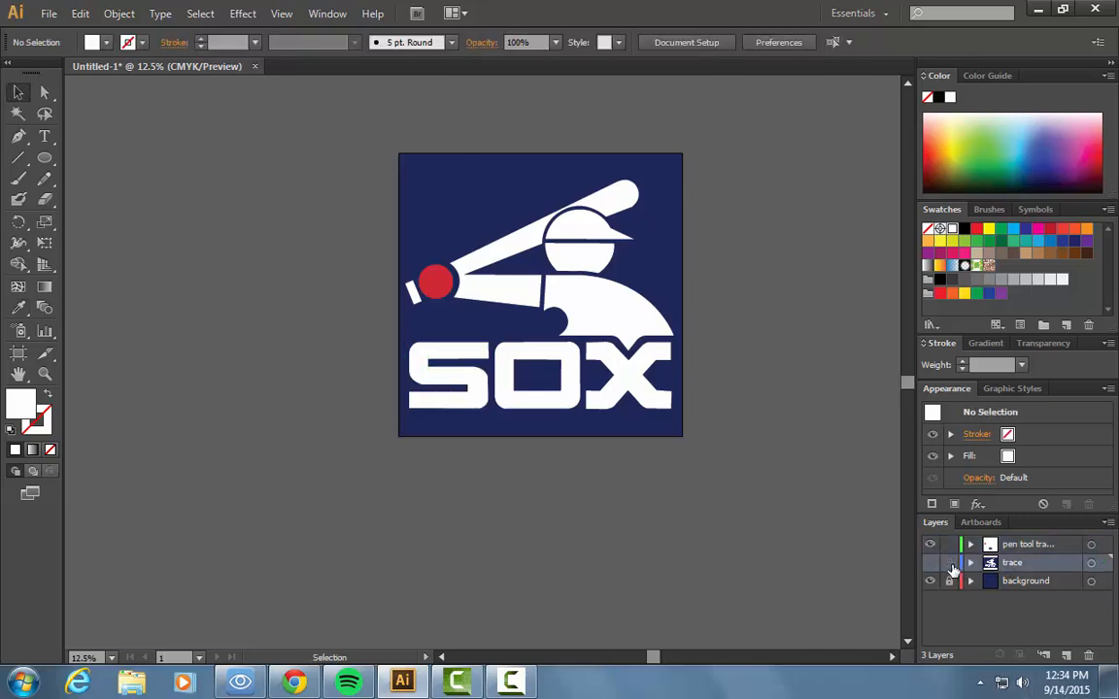
{"action": "left_click_drag", "start_coordinate": [1020, 567], "coordinate": [1089, 655]}
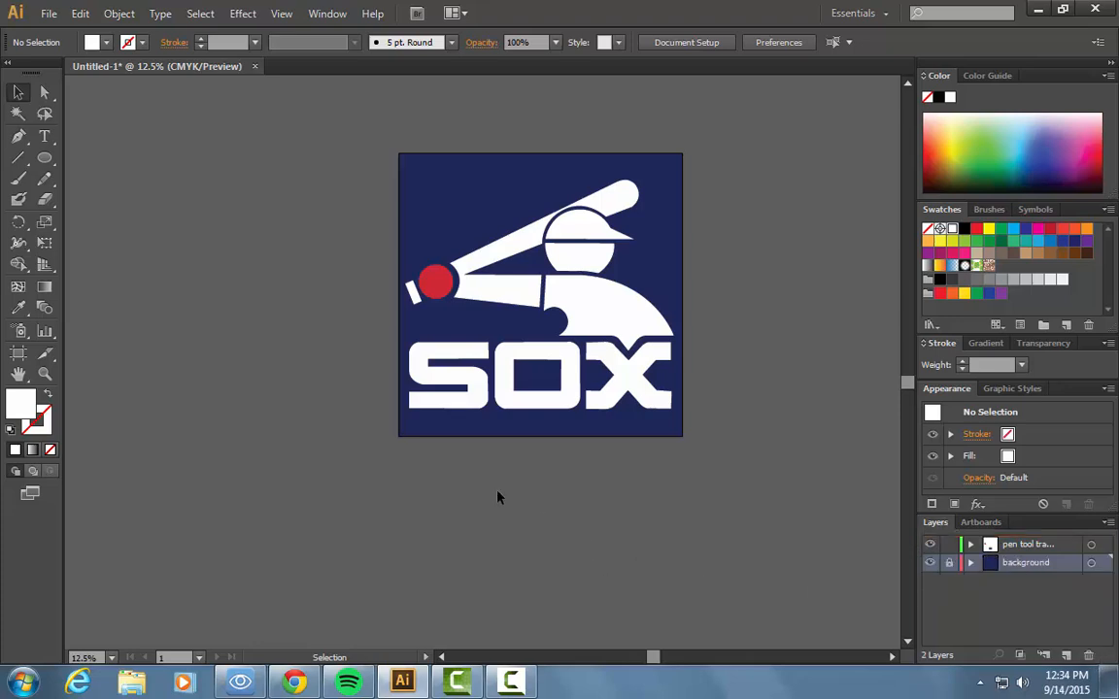
Save the document on the Desktop as white sox.ai in Adobe Illustrator format, proceeding to the format options.
{"action": "left_click", "coordinate": [47, 13]}
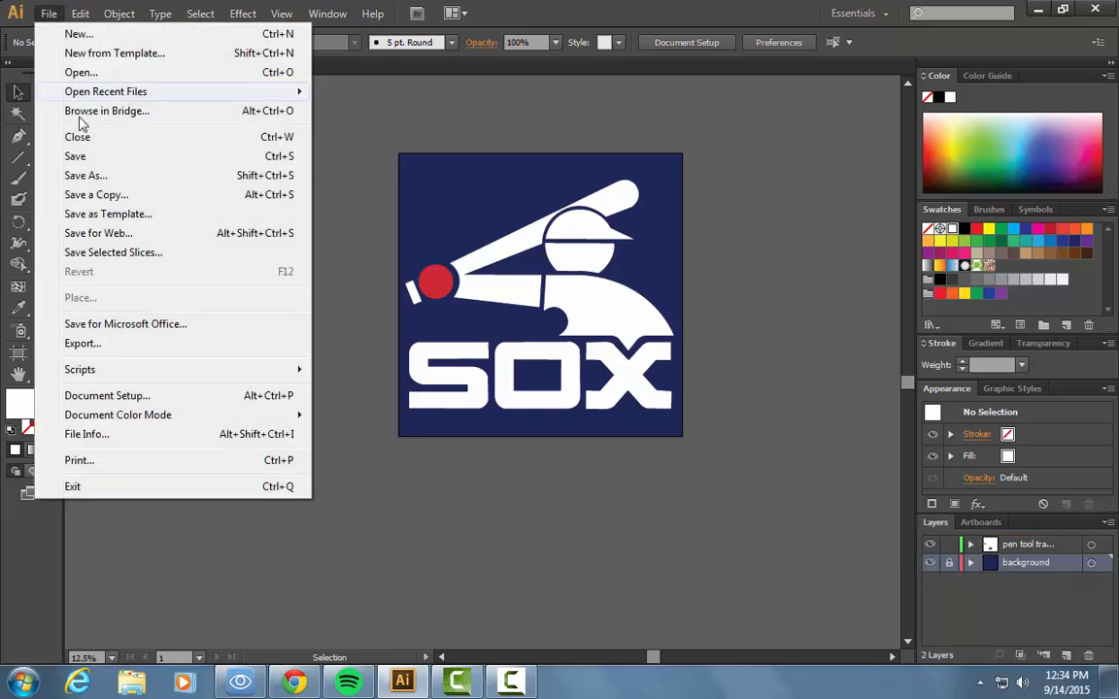
{"action": "left_click", "coordinate": [153, 175]}
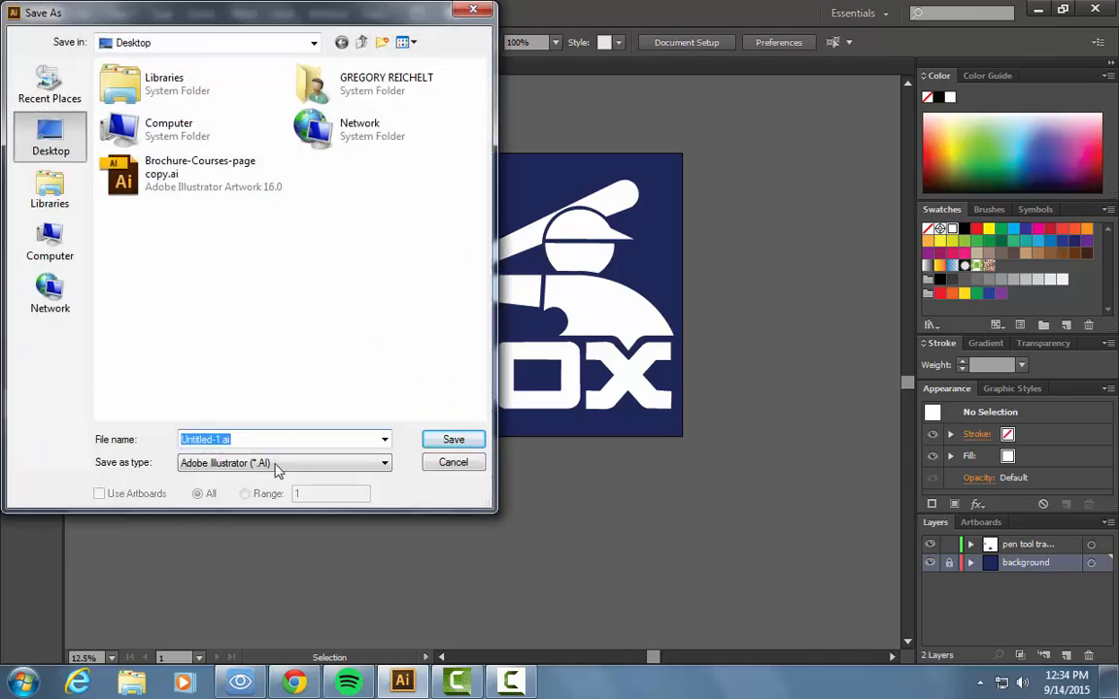
{"action": "type", "text": "white"}
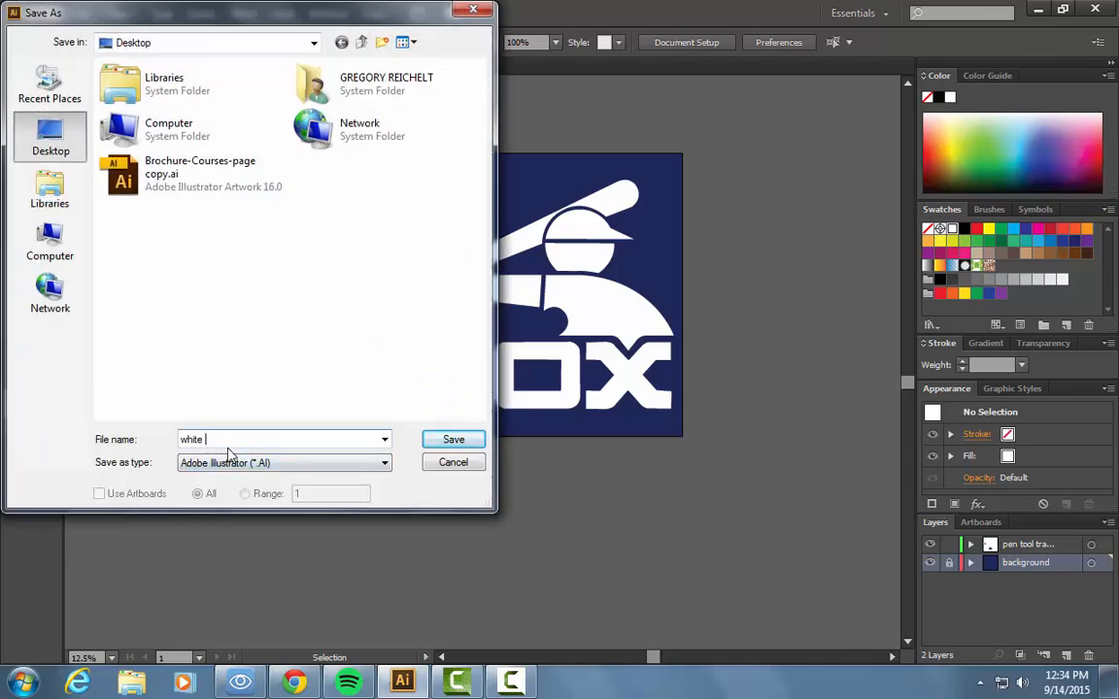
{"action": "type", "text": " sox.ai"}
{"action": "key", "text": "Return"}
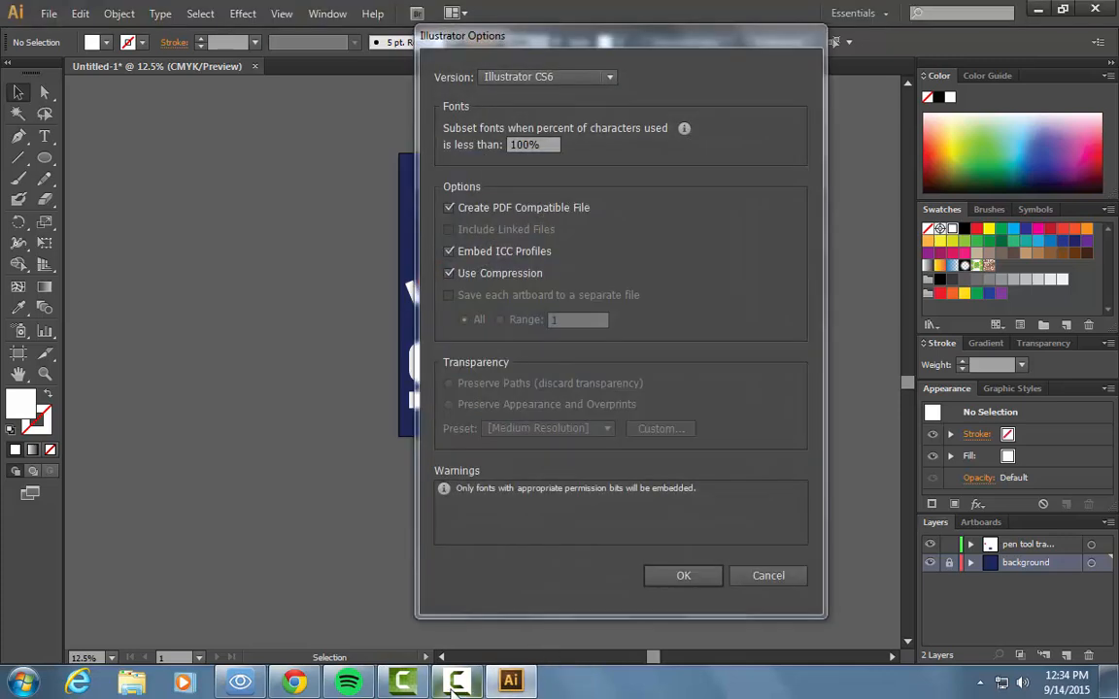
{"action": "left_click", "coordinate": [458, 683]}
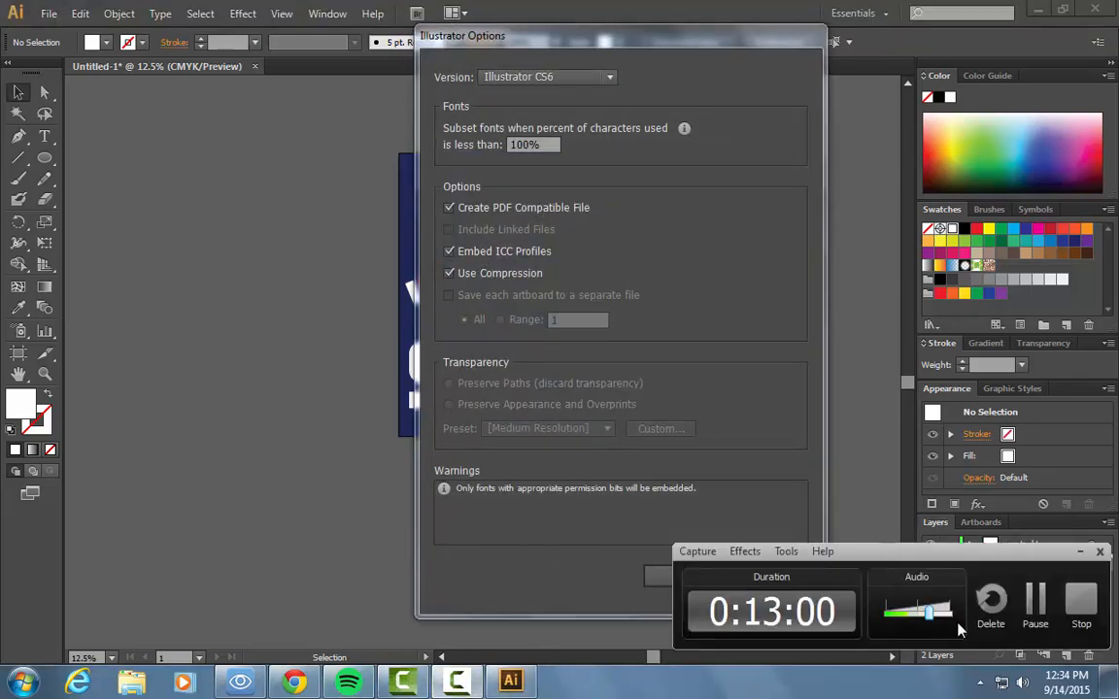